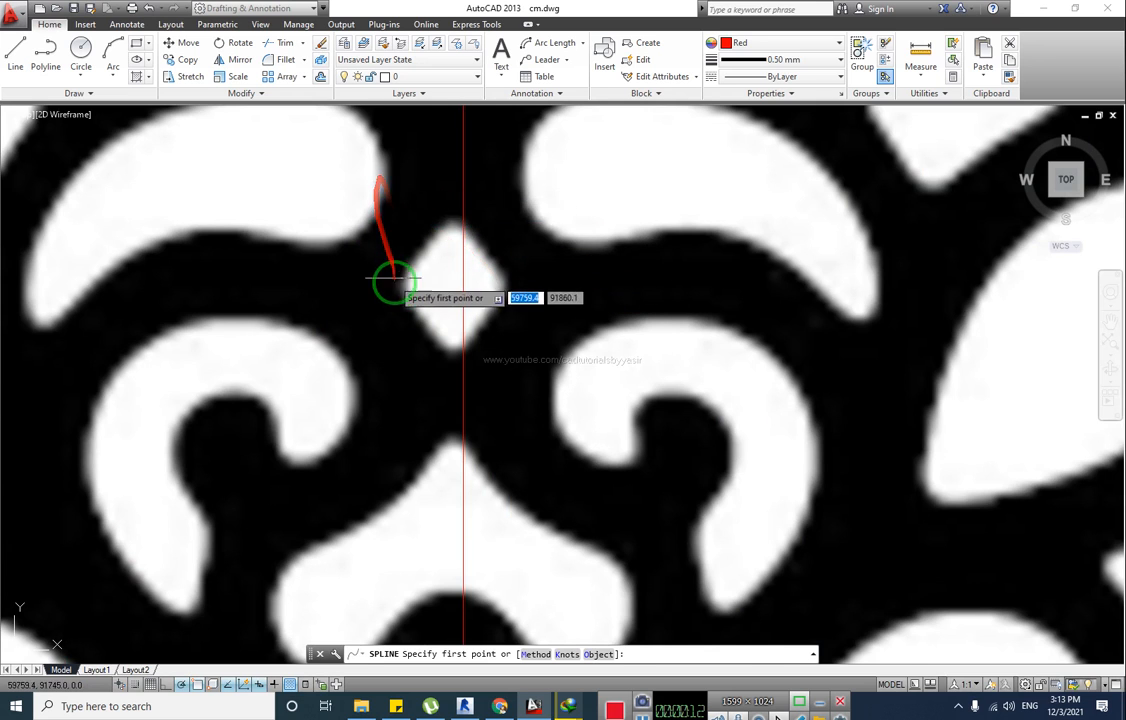
Trace the comma-shaped cutout just left of the red centre line with a spline ending back at its start point
scroll(392, 283, down, 2)
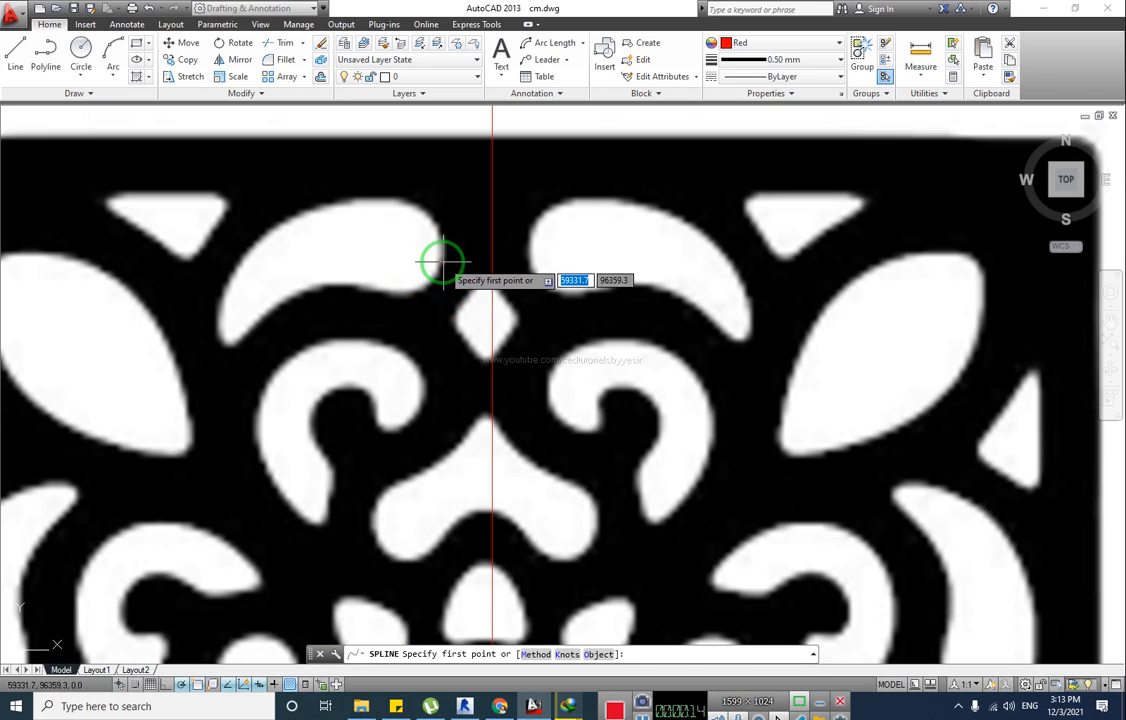
click(442, 261)
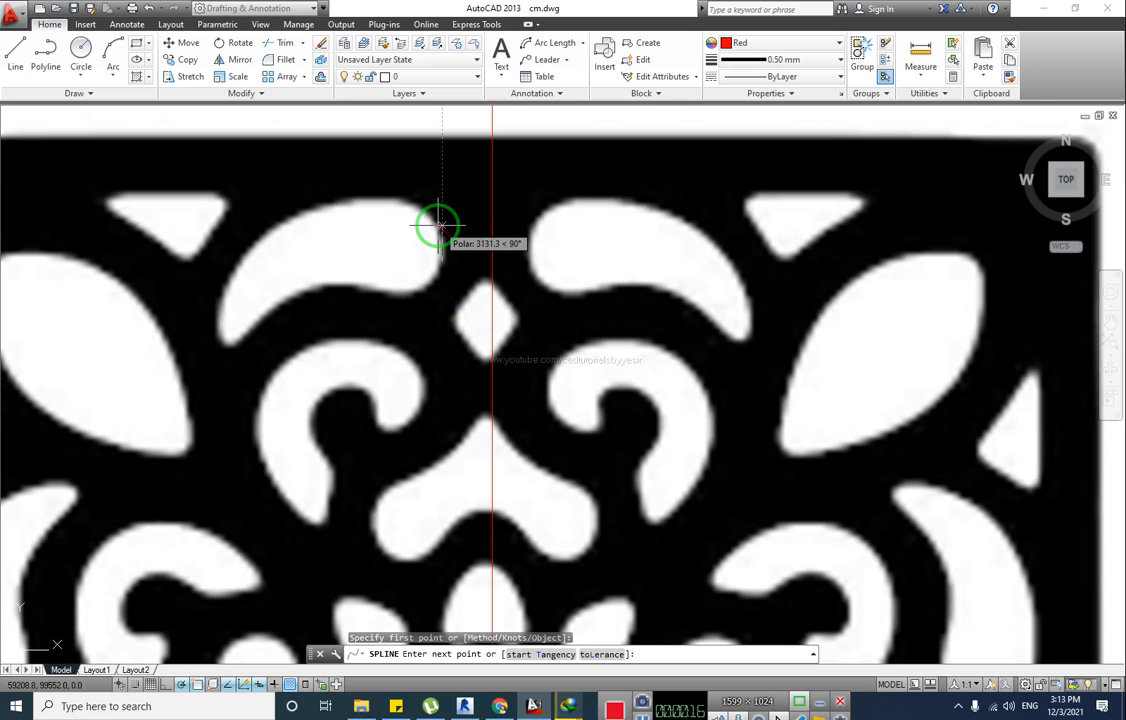
click(436, 224)
click(398, 198)
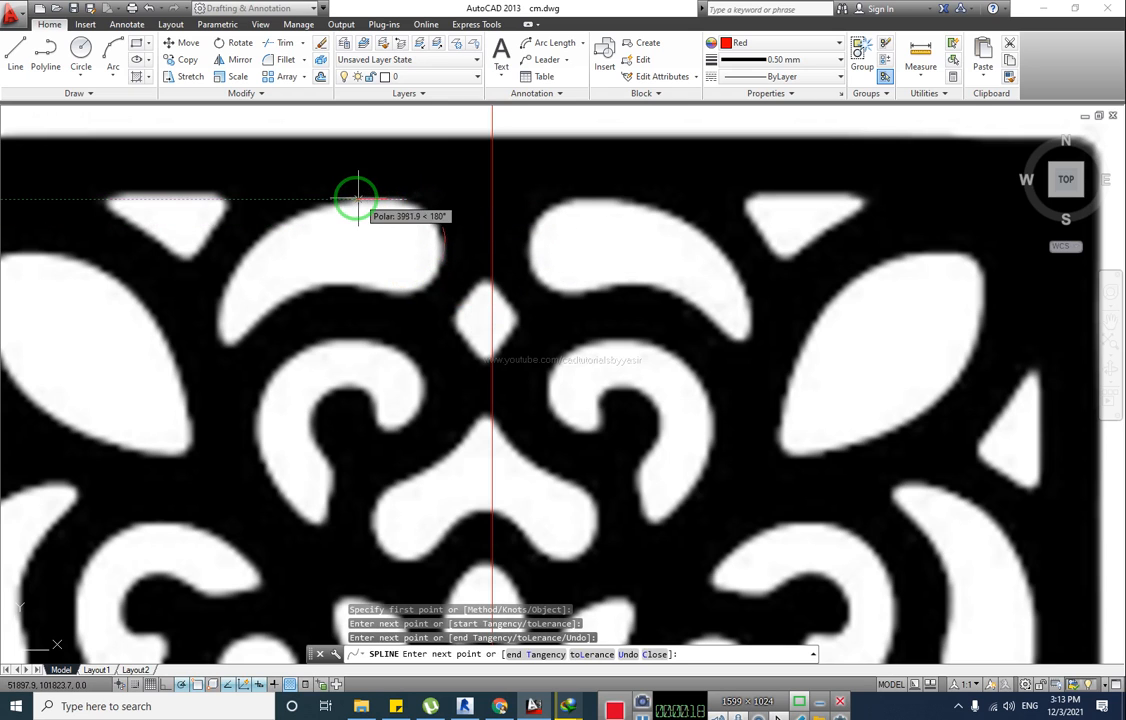
click(344, 199)
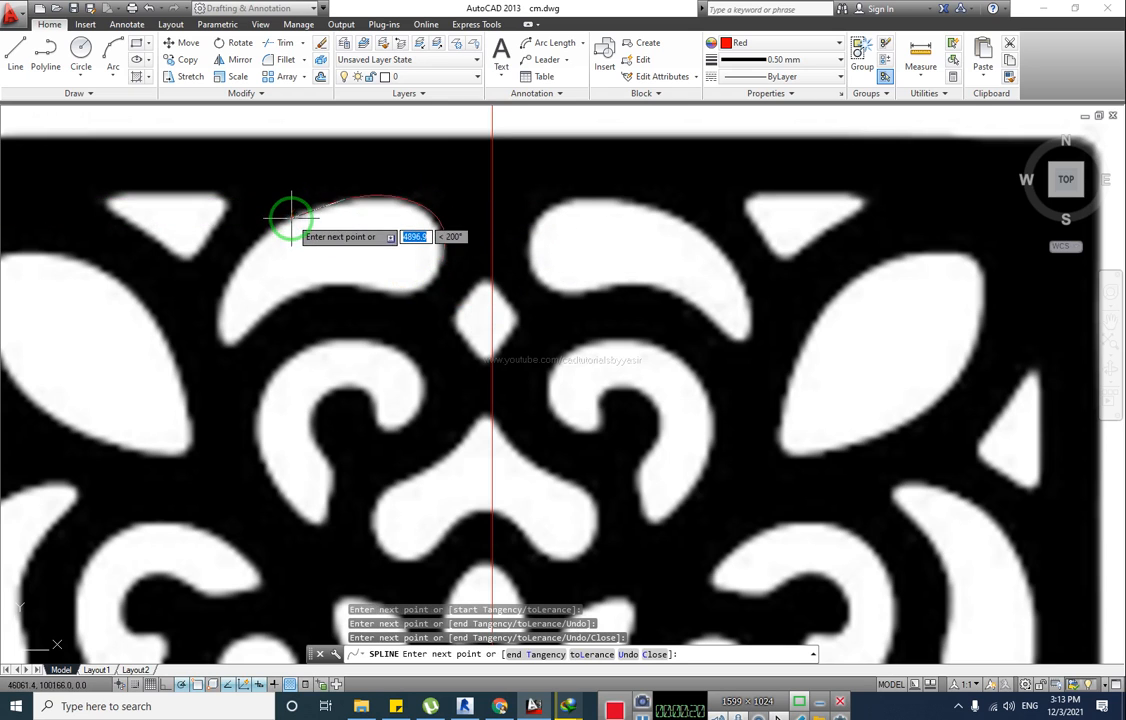
click(287, 214)
click(250, 246)
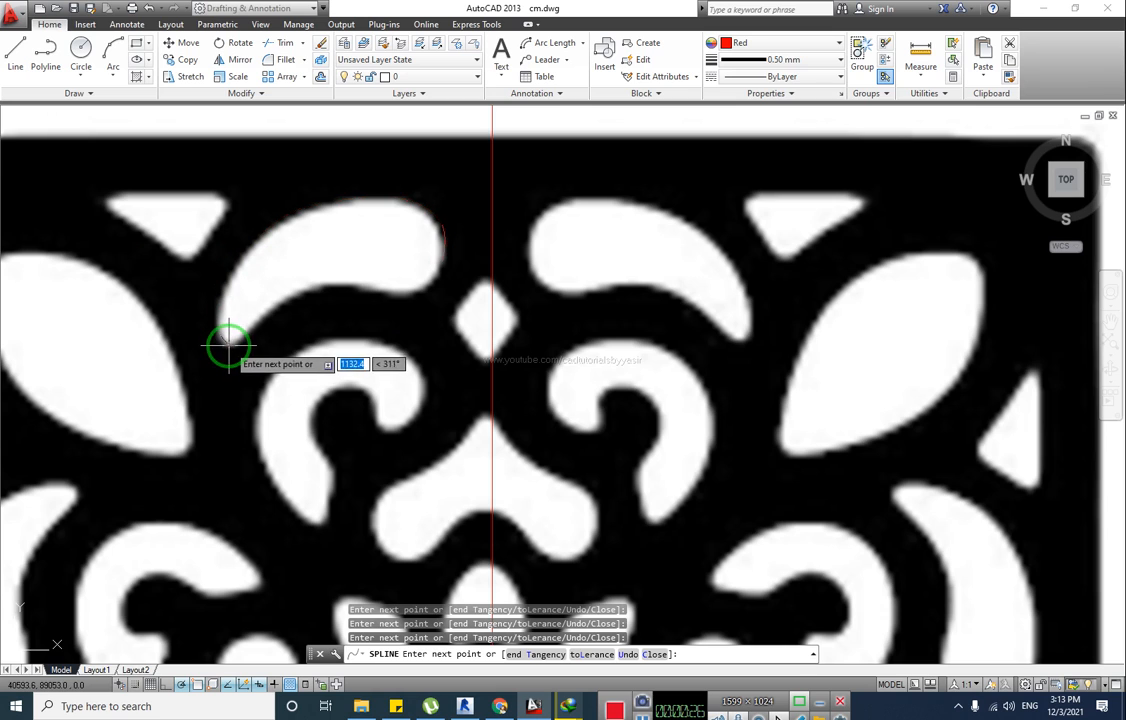
click(229, 345)
click(246, 333)
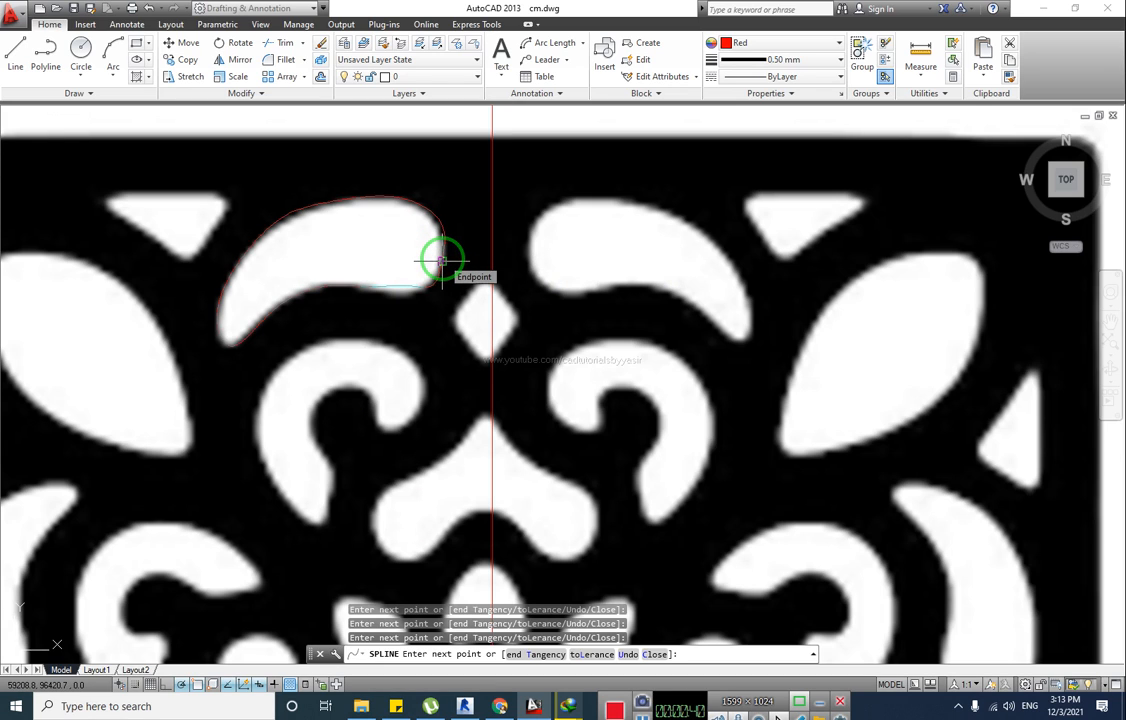
click(441, 260)
key(Return)
middle_drag(314, 239, 457, 246)
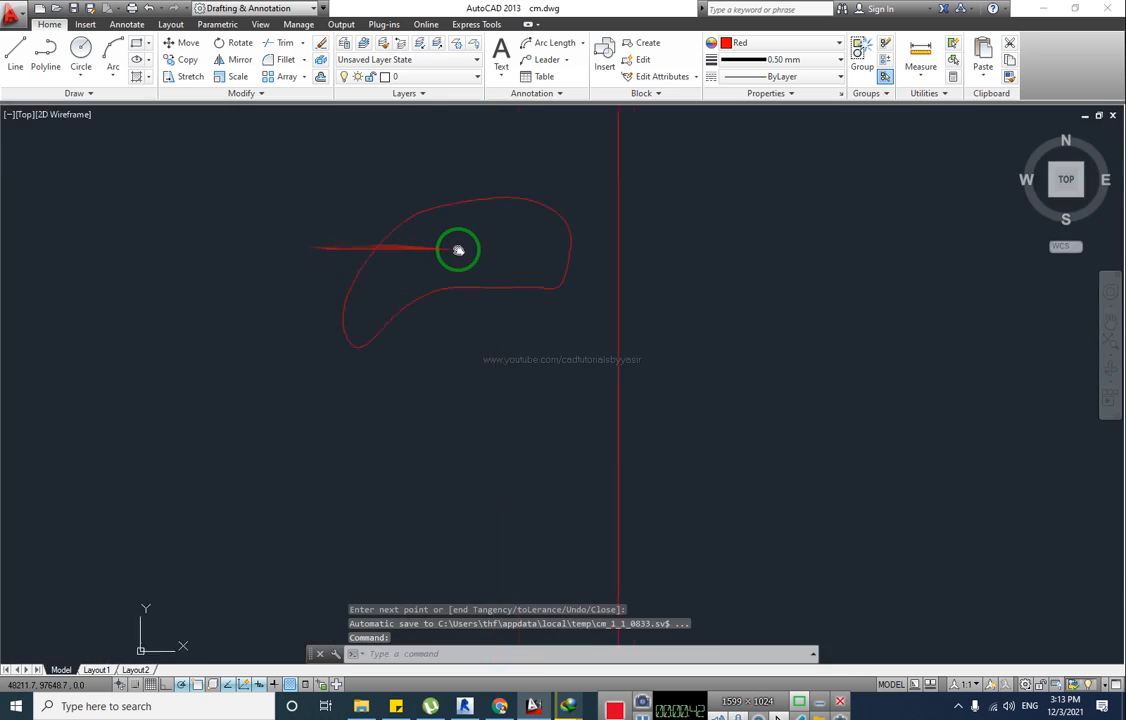
scroll(347, 238, up, 4)
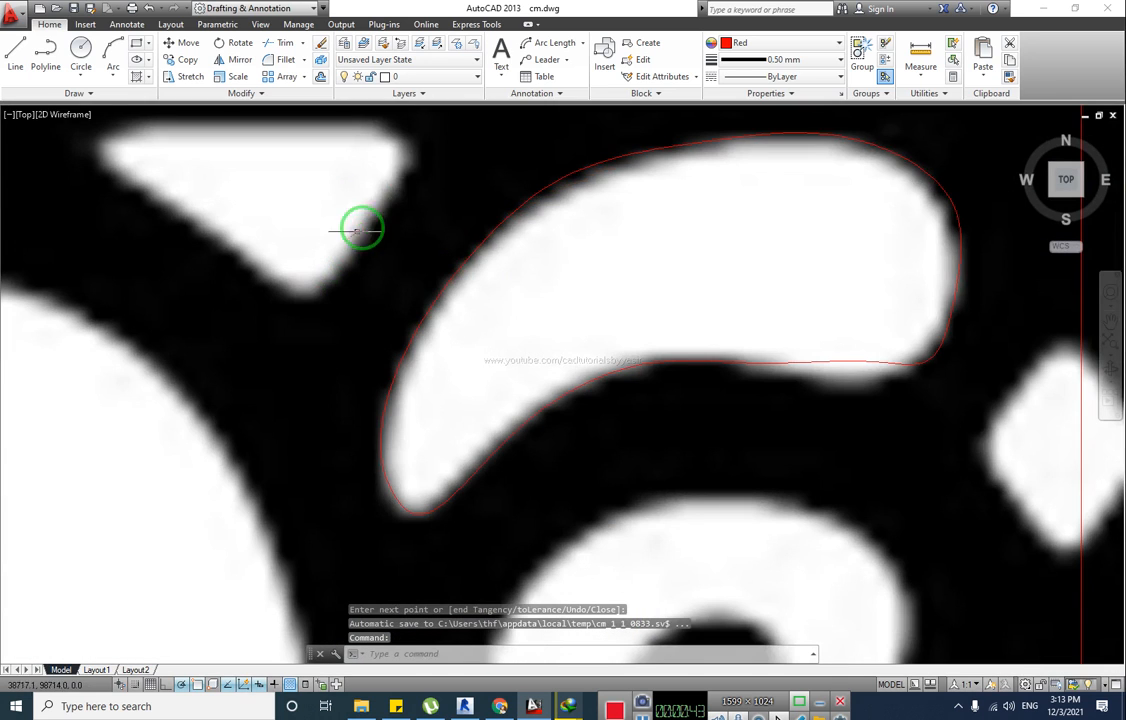
click(408, 160)
key(Escape)
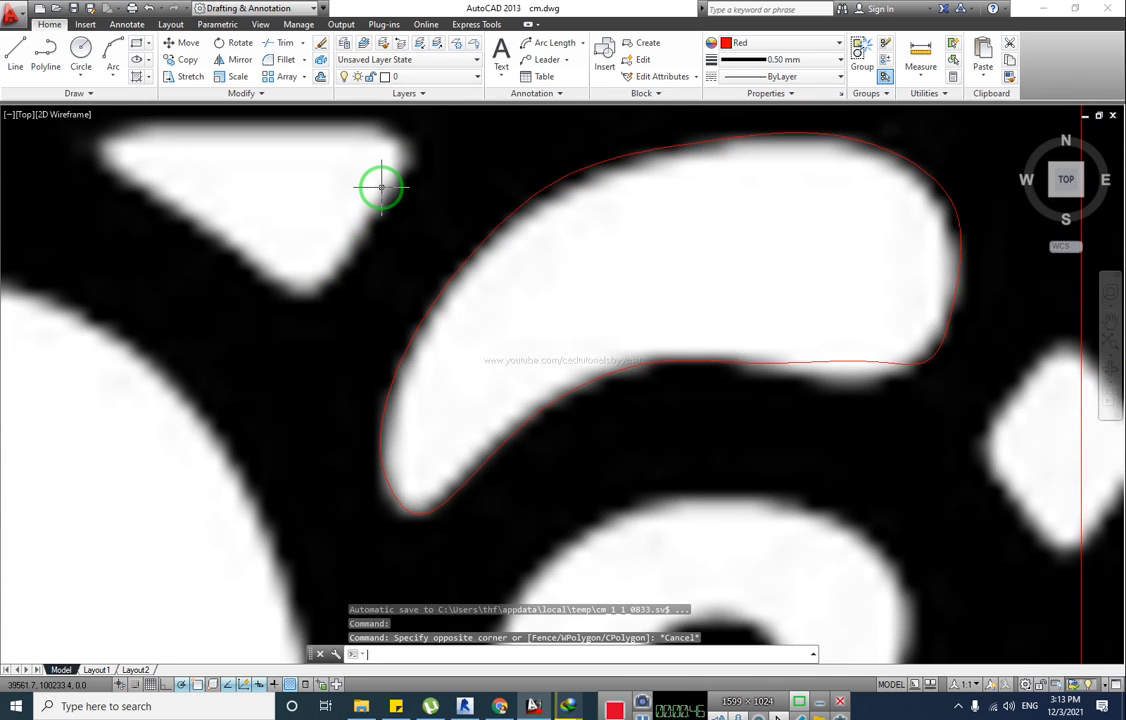
click(73, 94)
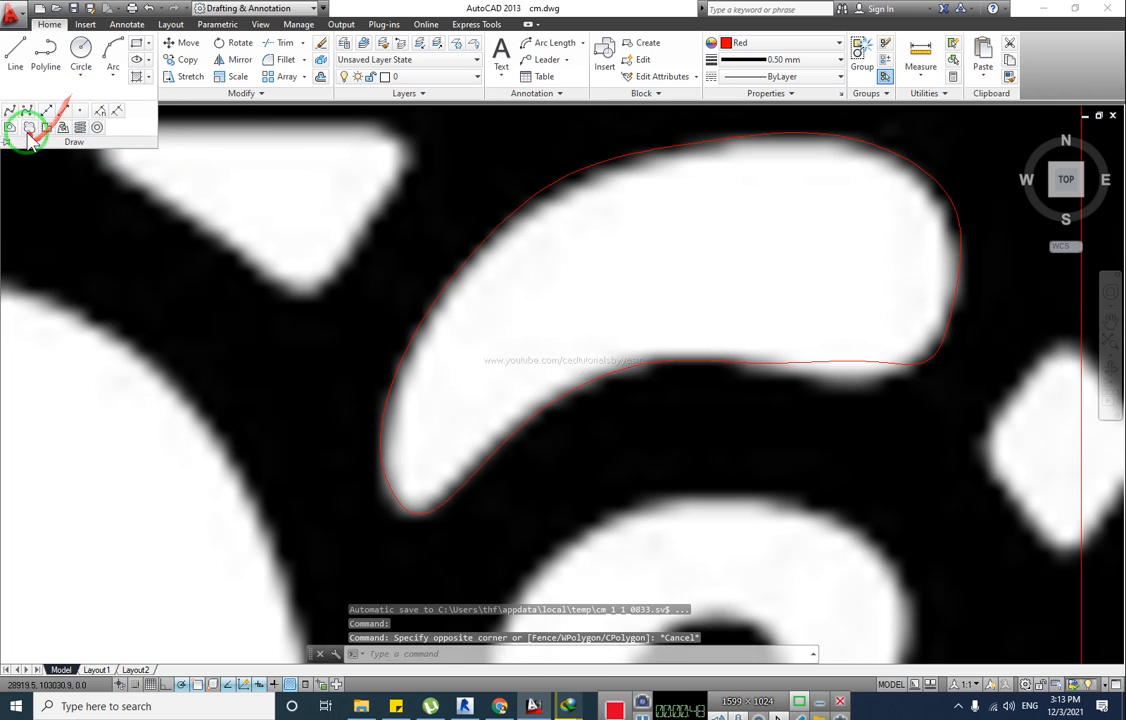
click(12, 112)
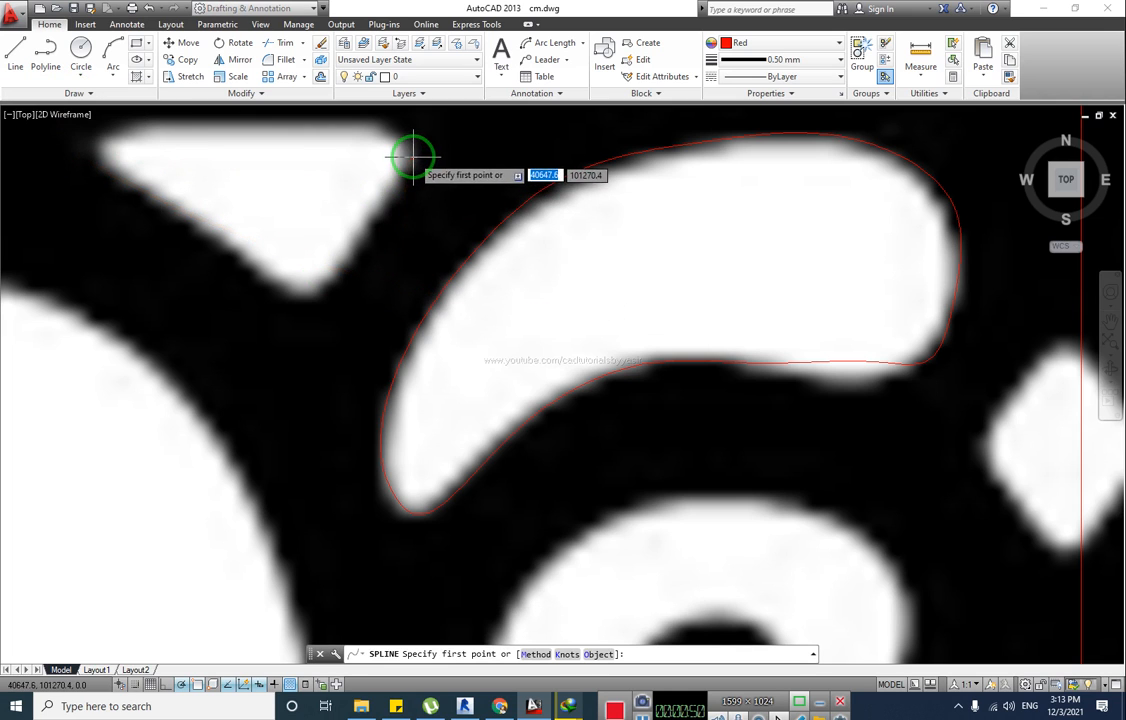
click(404, 154)
click(312, 283)
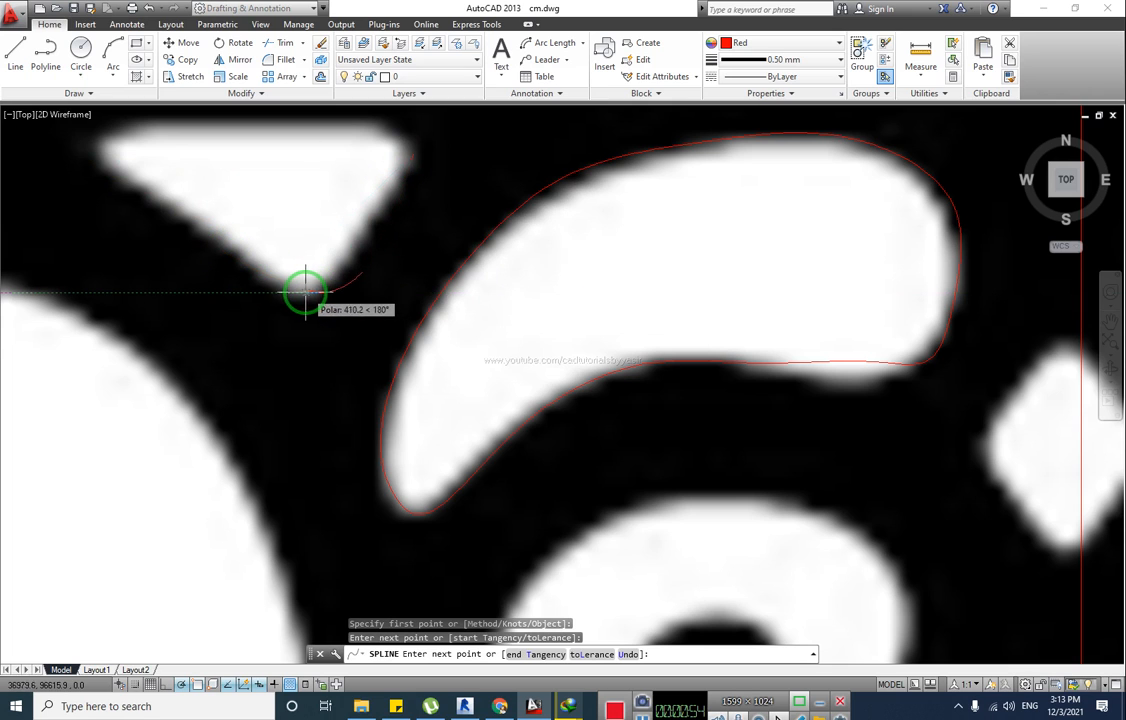
click(329, 281)
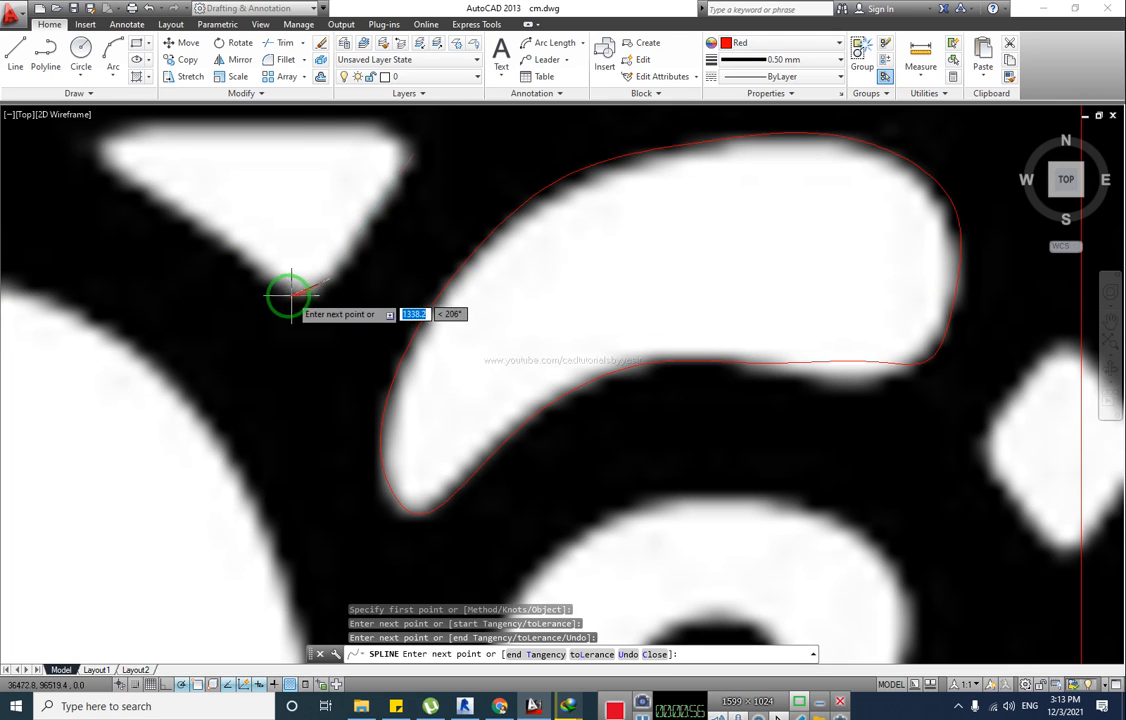
key(Escape)
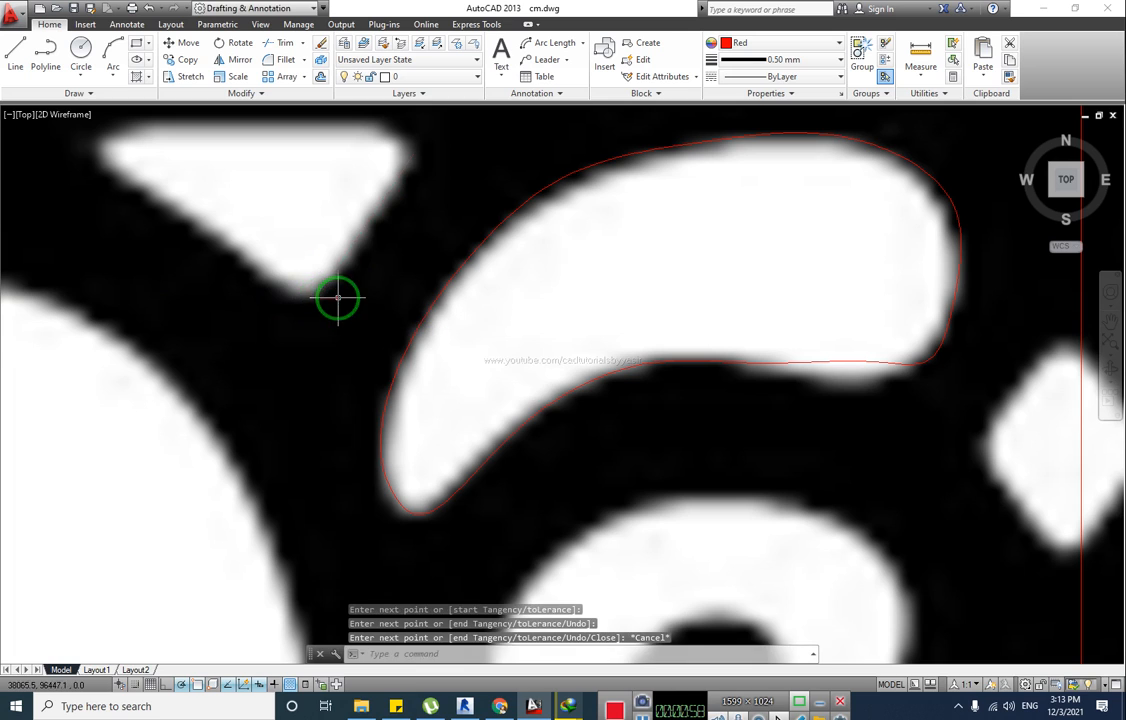
click(411, 162)
key(Escape)
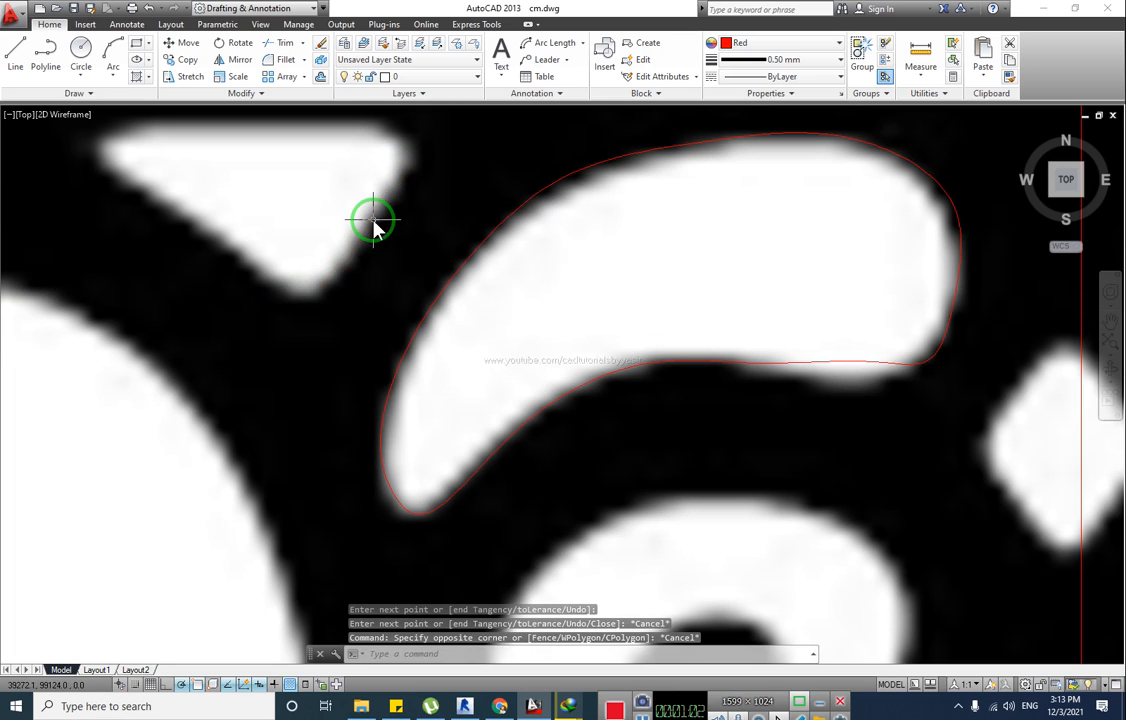
Draw a straight line along the right slanted edge of the small triangular cutout beside the traced comma shape
text(l)
key(Return)
click(404, 160)
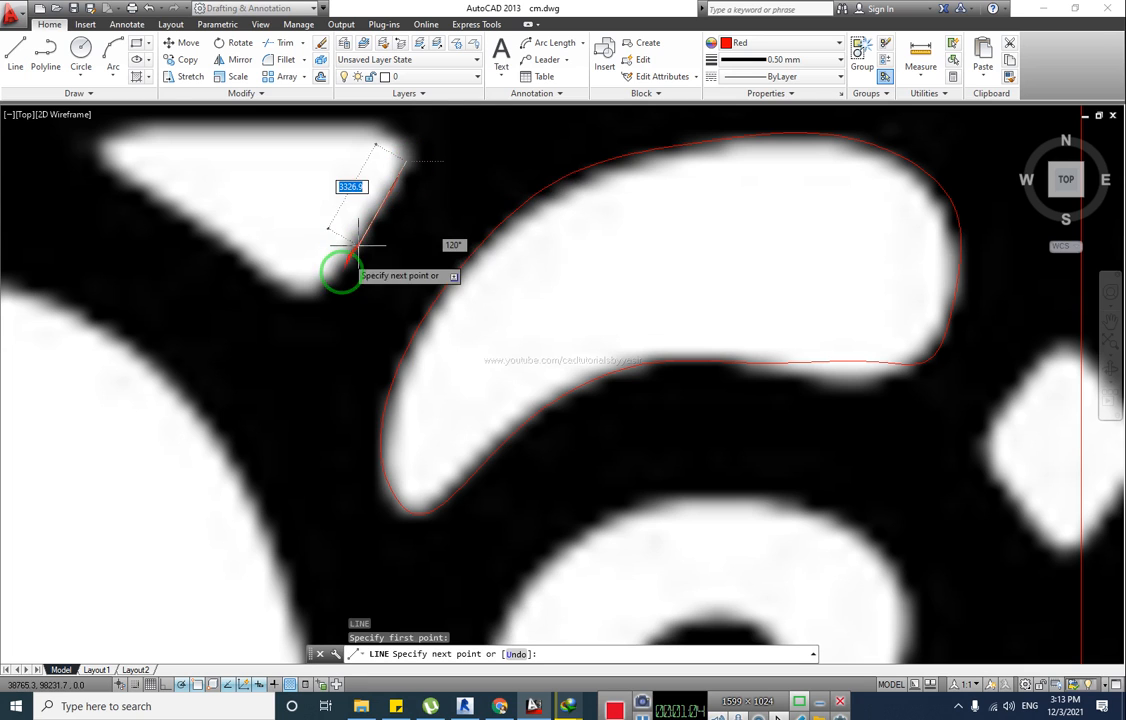
click(322, 282)
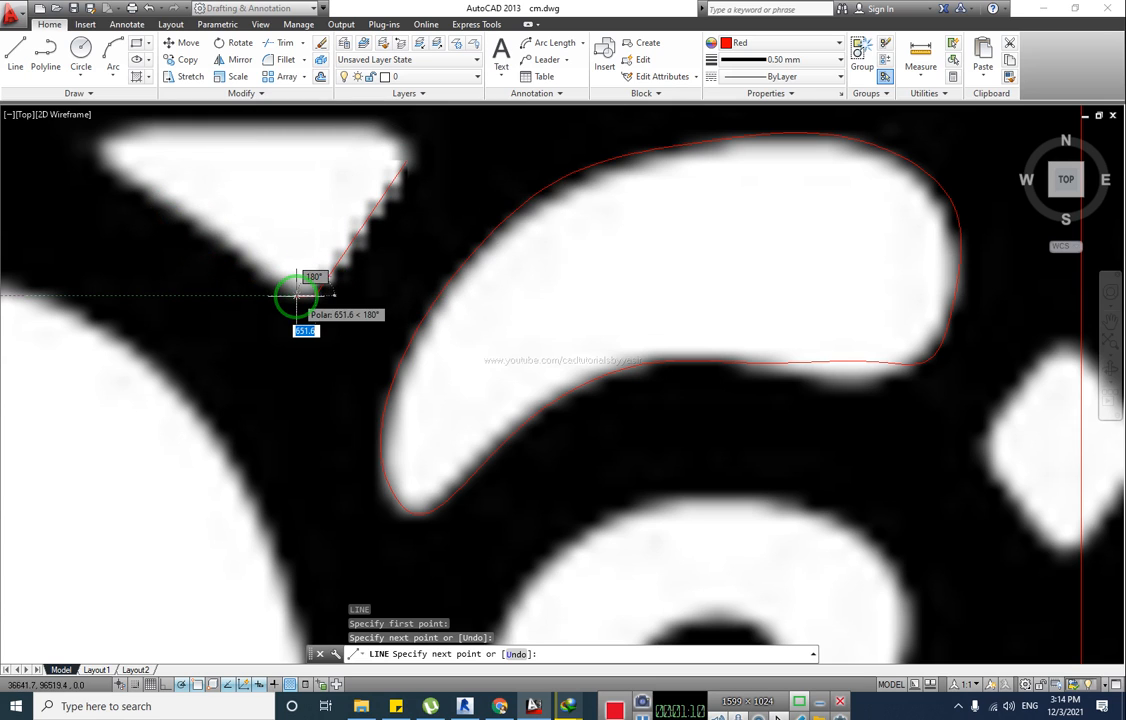
key(Escape)
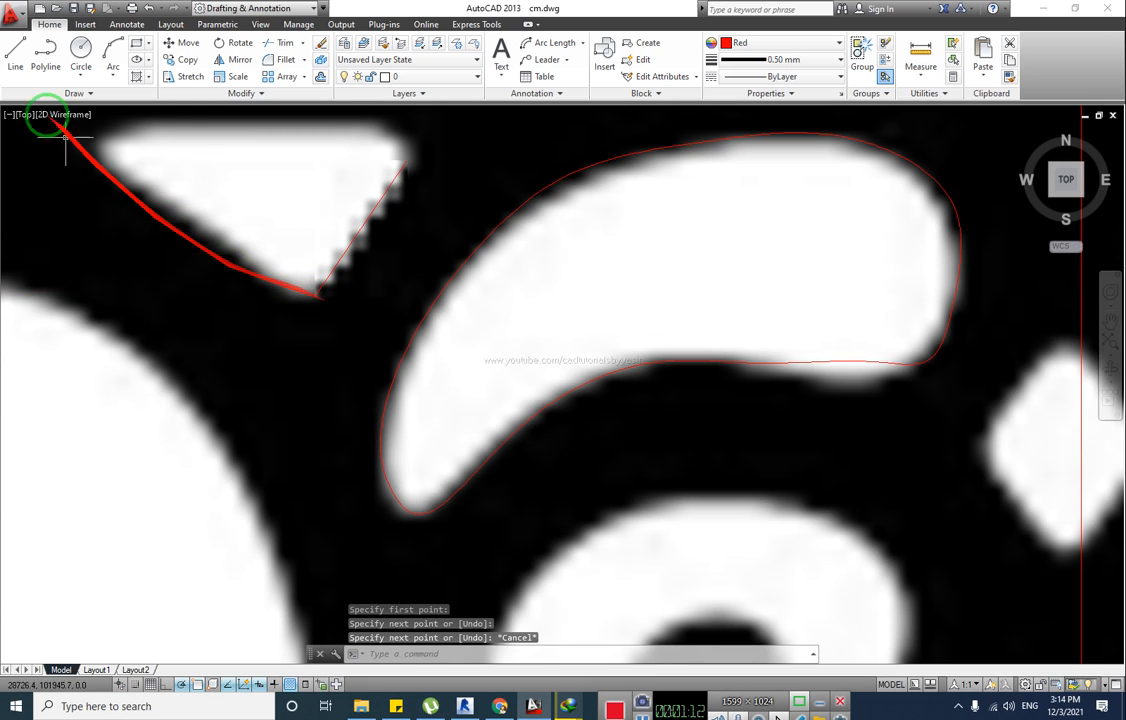
Trace the triangle's remaining rounded outline with a spline from the line's lower endpoint around to its upper endpoint
click(86, 92)
click(10, 113)
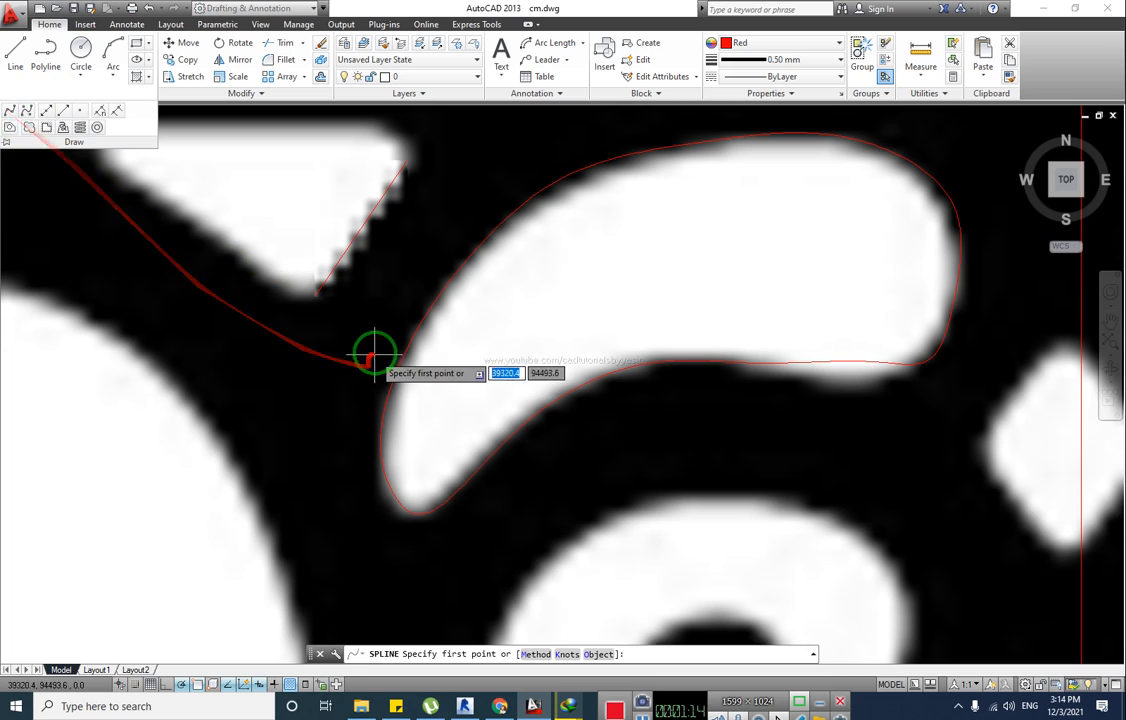
click(316, 292)
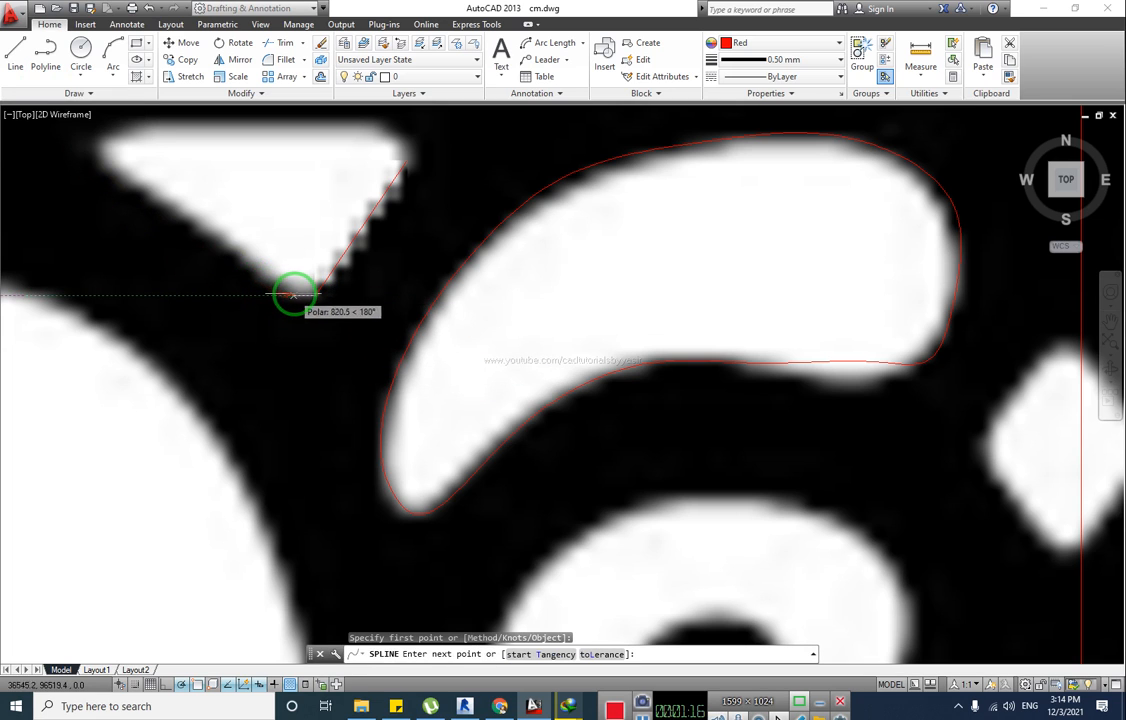
click(268, 281)
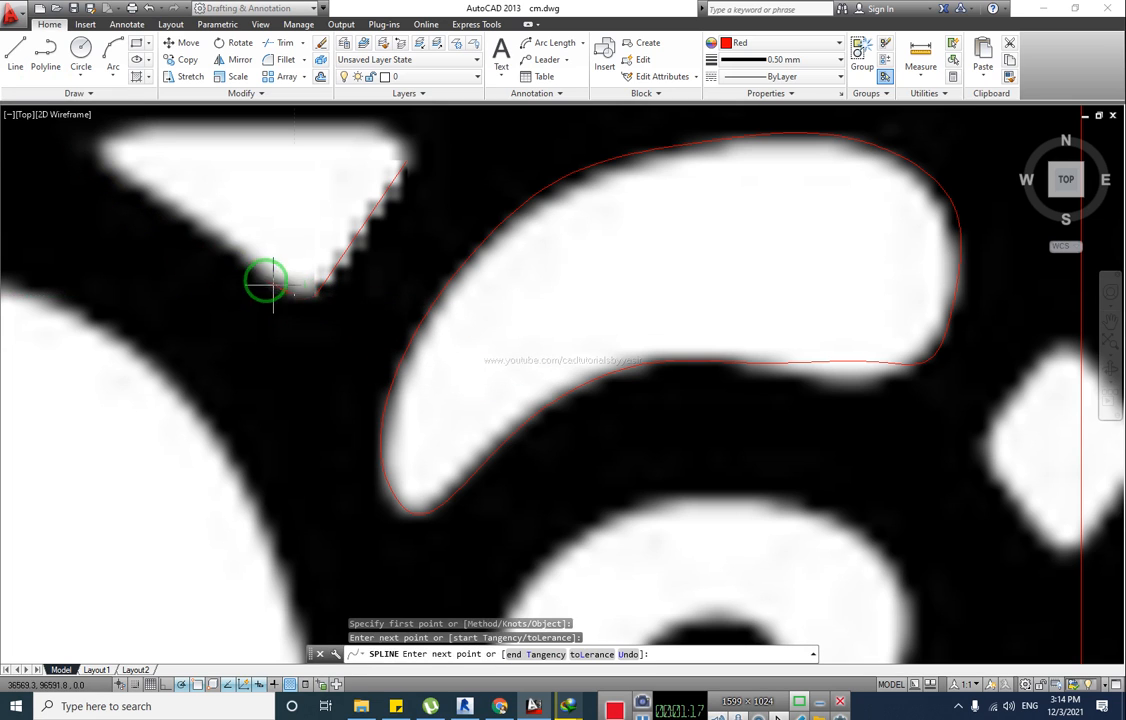
click(225, 243)
click(171, 211)
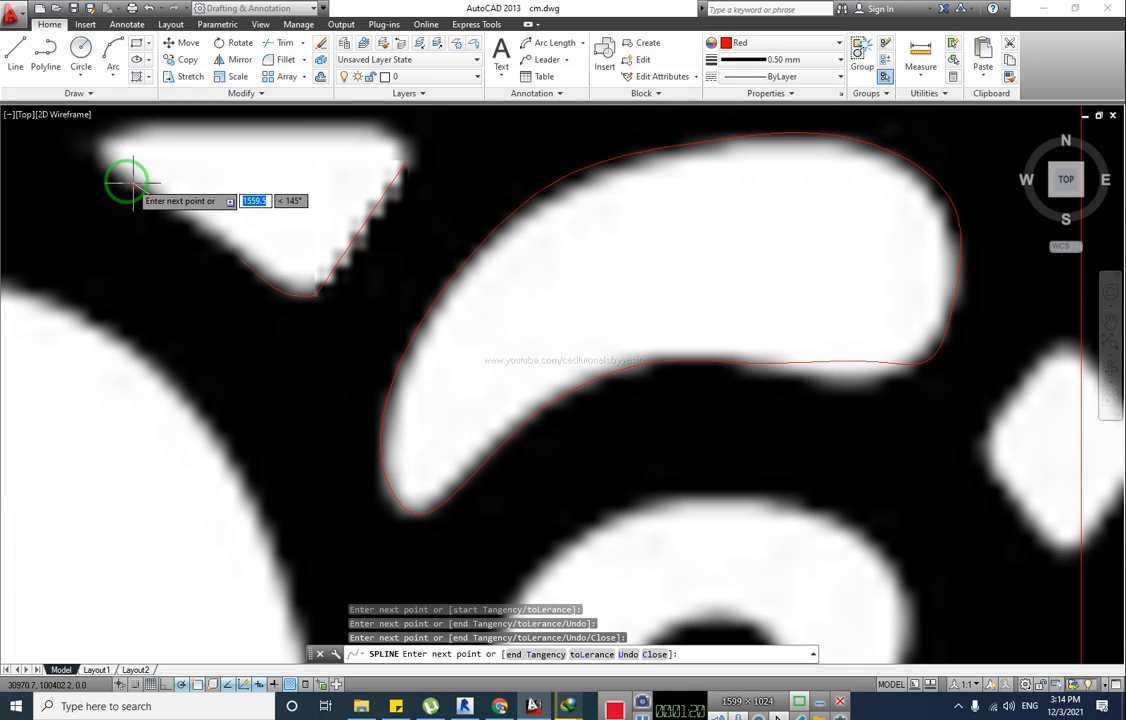
click(95, 153)
click(98, 140)
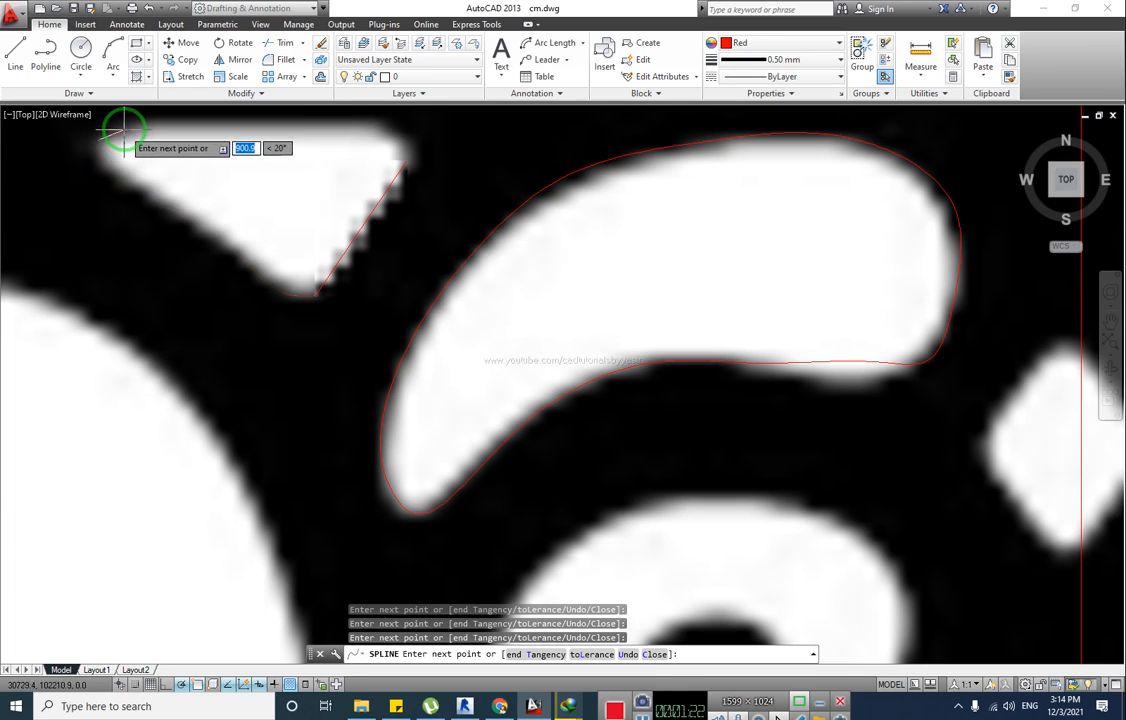
click(212, 124)
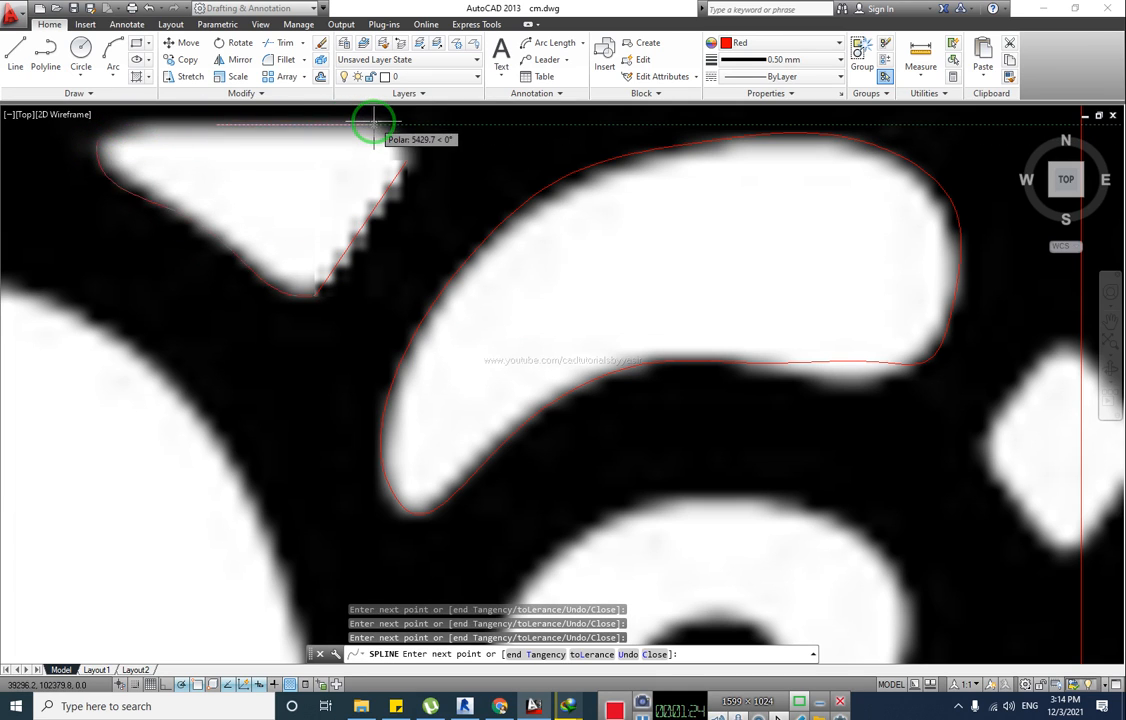
click(404, 149)
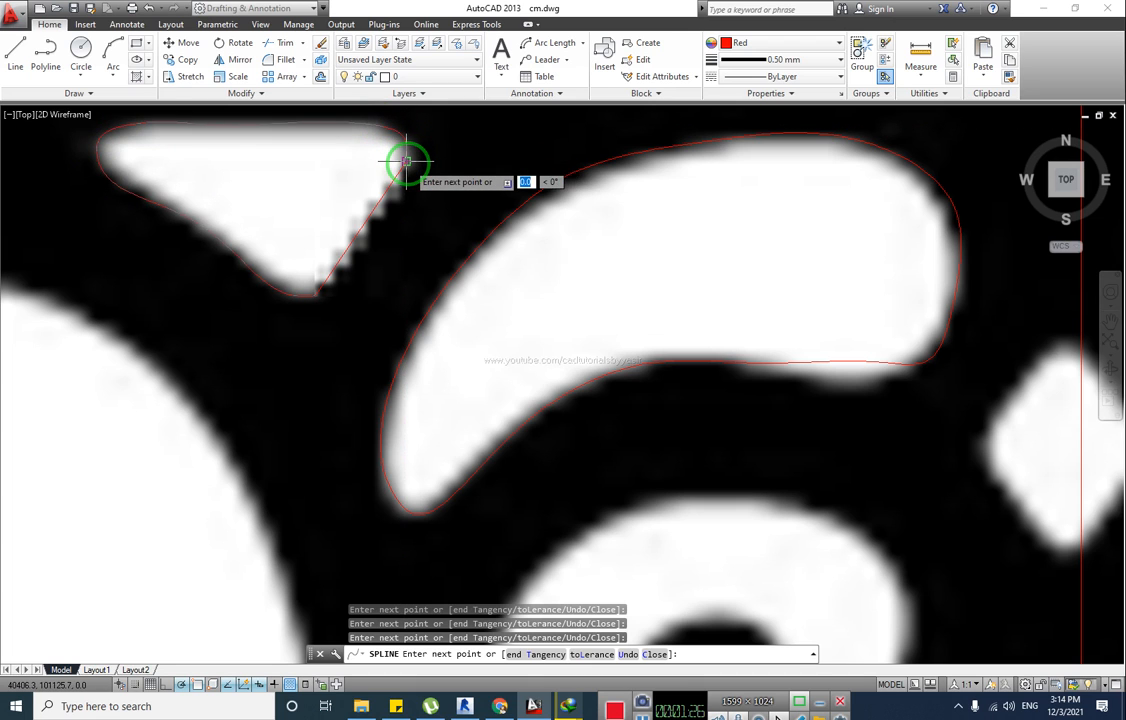
key(Return)
Trace the large leaf-shaped cutout in the pattern's upper-left corner with a spline ending back at its start point
scroll(324, 269, down, 4)
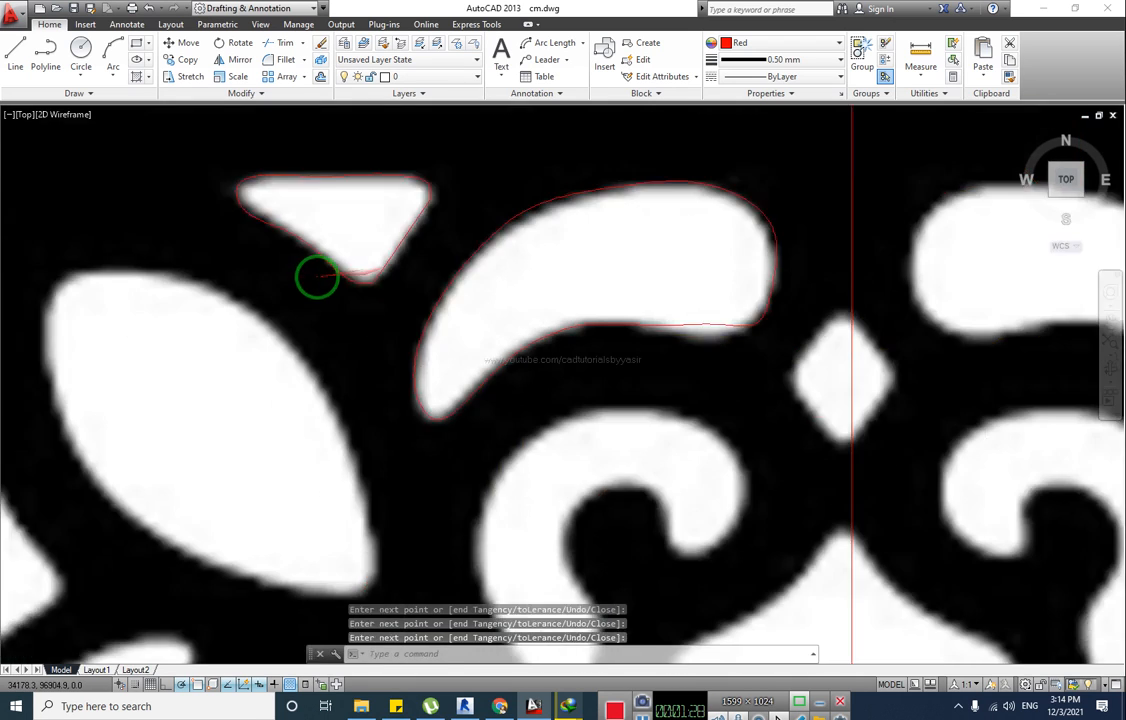
middle_drag(229, 332, 346, 288)
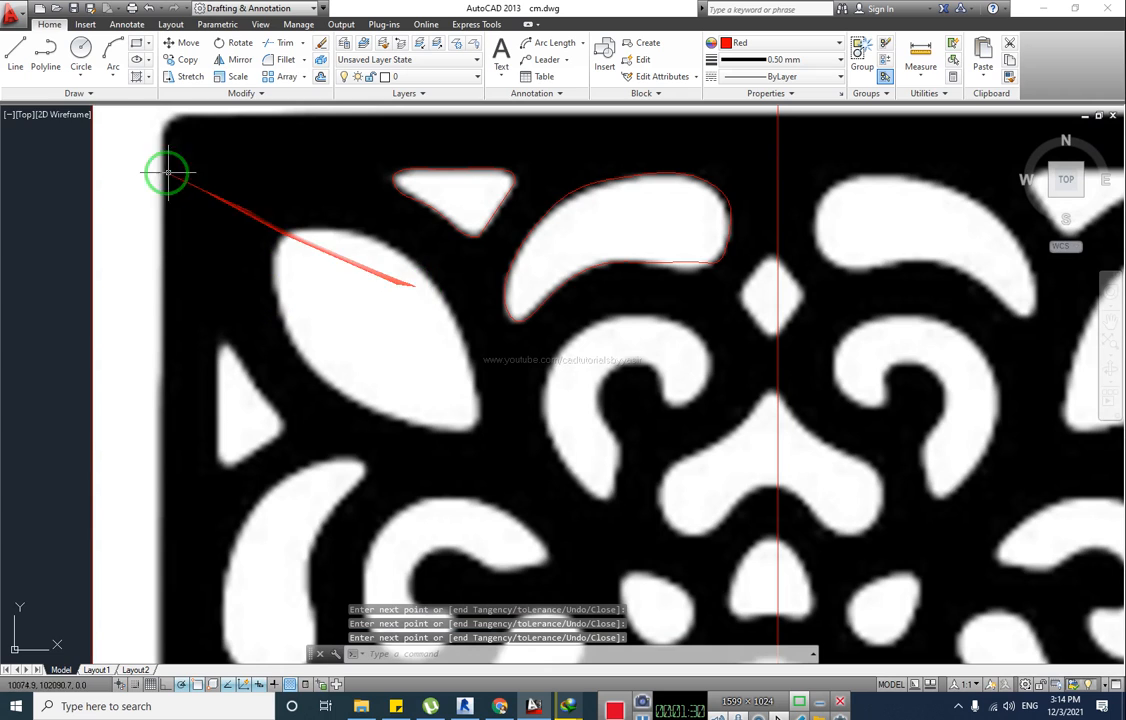
click(88, 93)
click(12, 110)
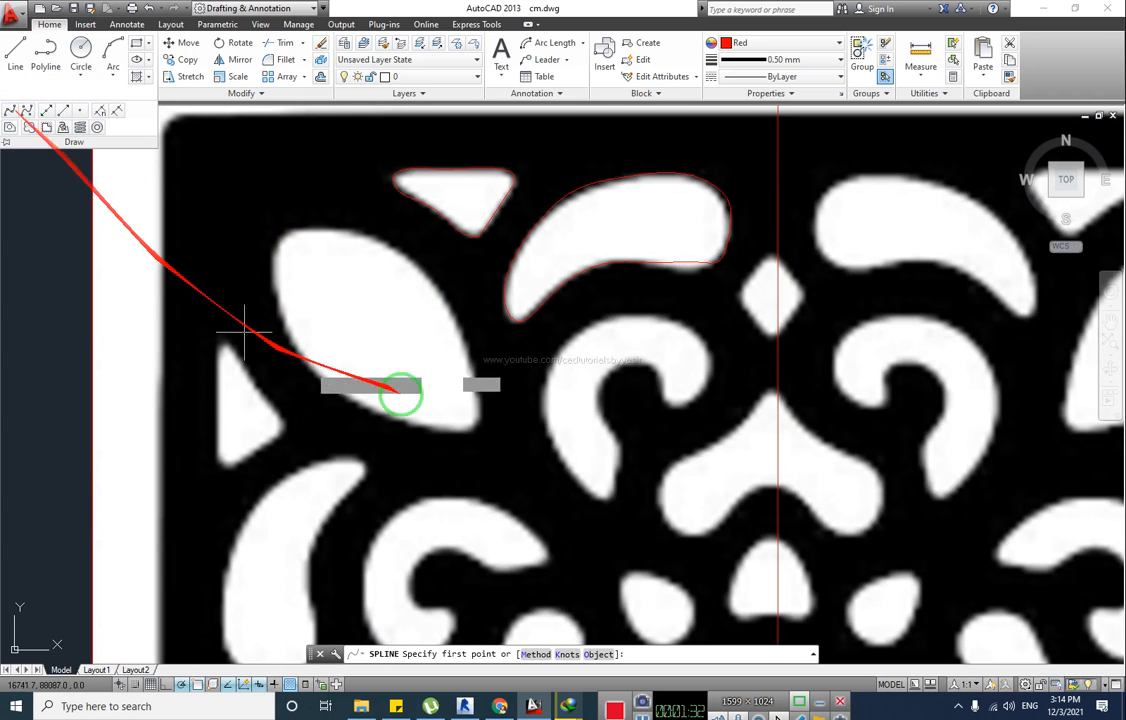
click(478, 410)
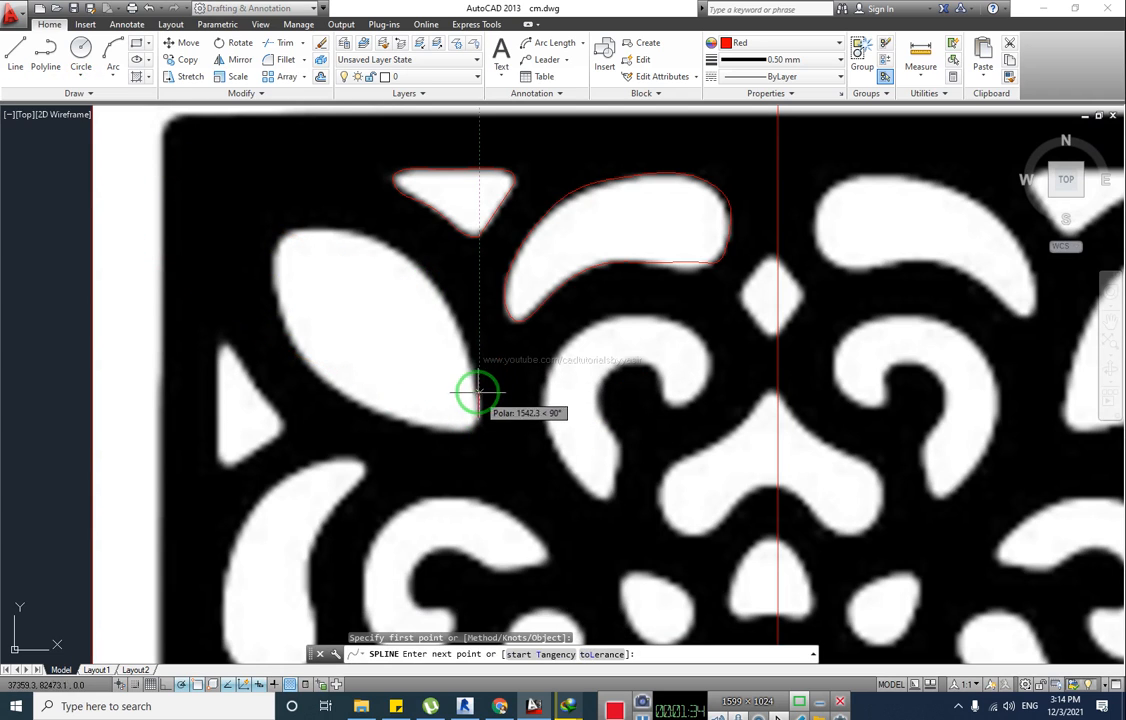
click(447, 327)
click(428, 280)
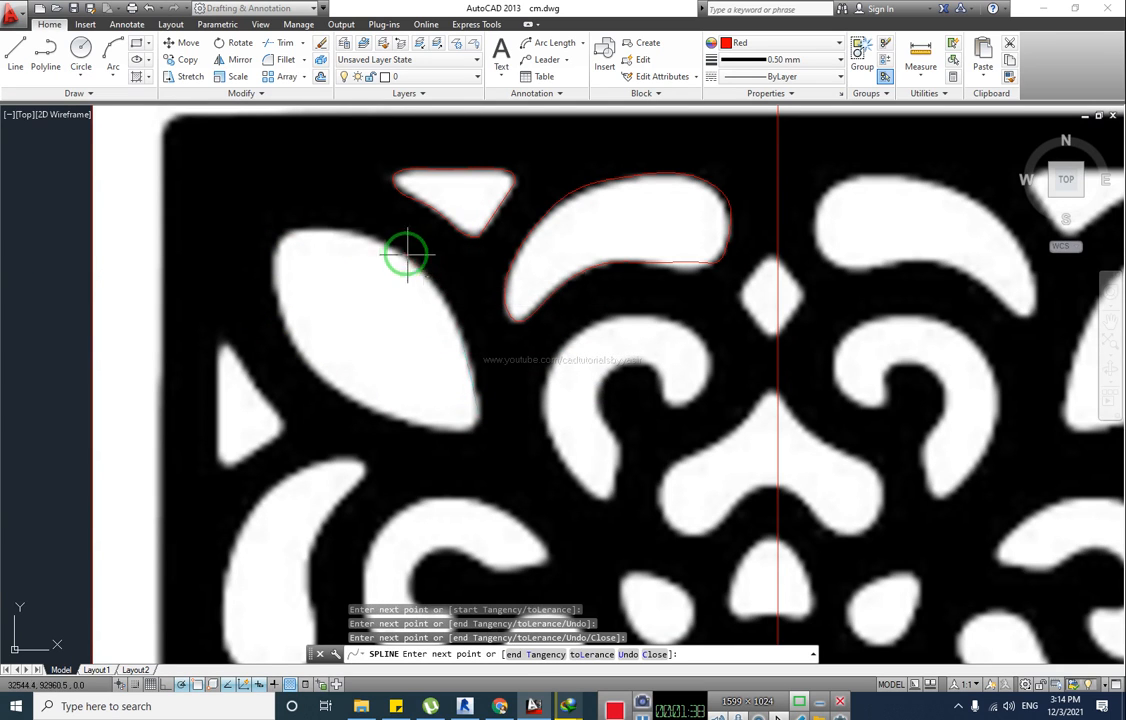
click(381, 245)
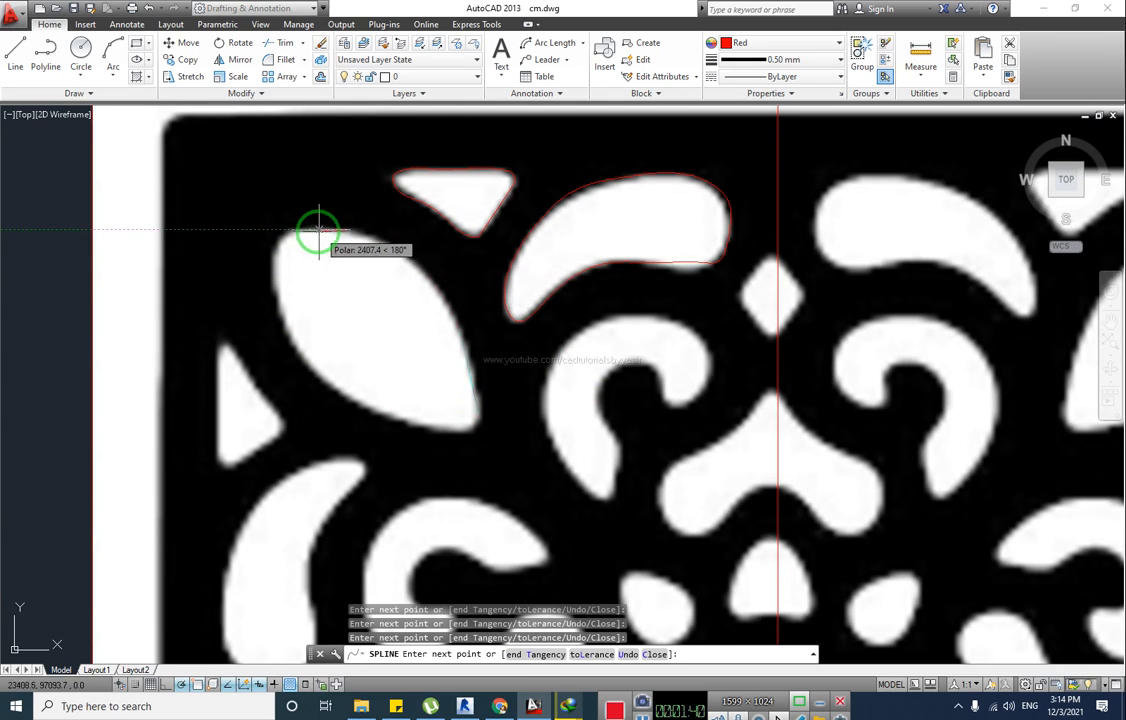
click(280, 238)
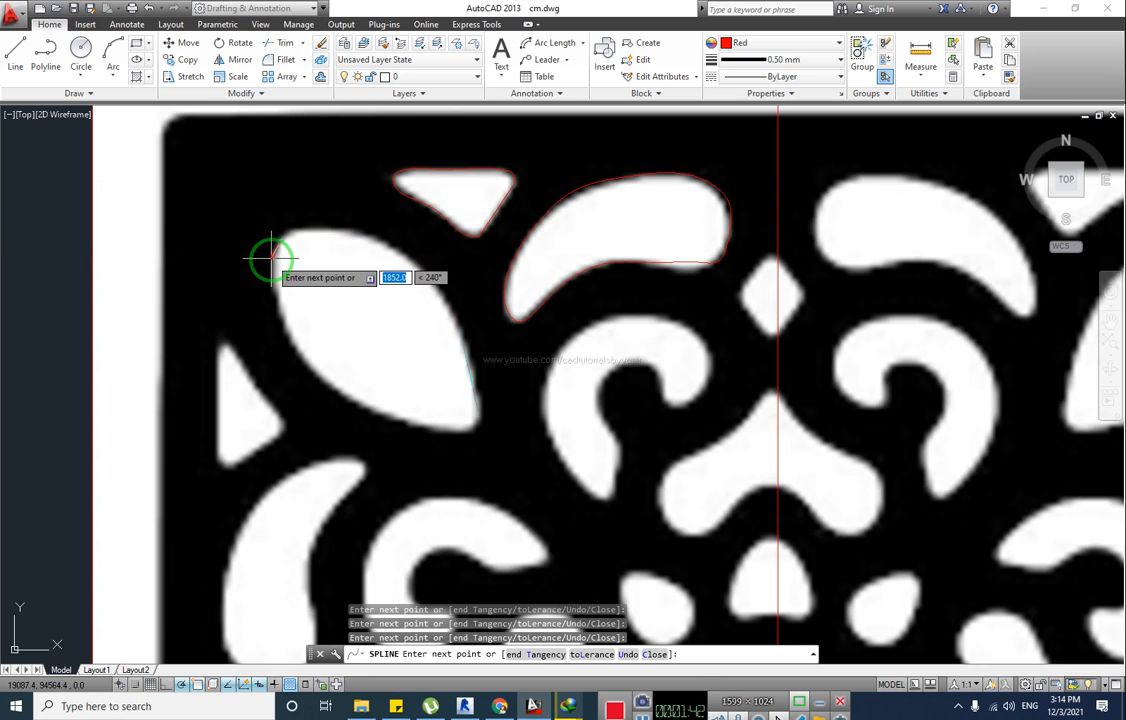
click(273, 274)
click(284, 331)
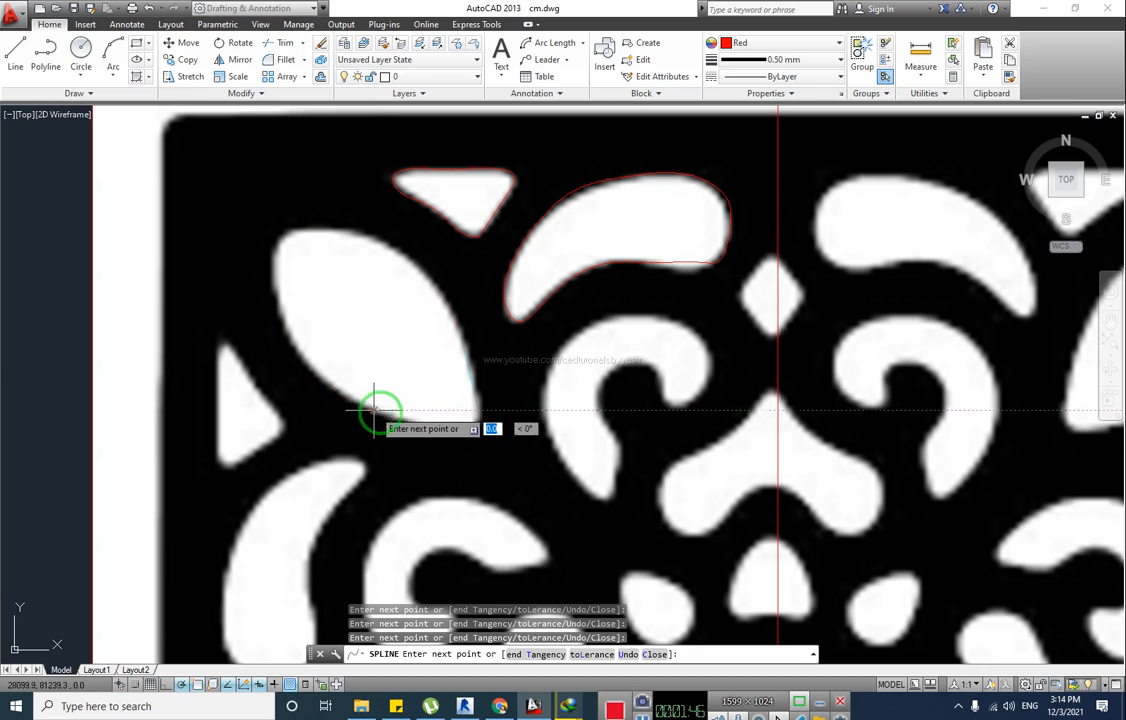
click(415, 427)
click(468, 434)
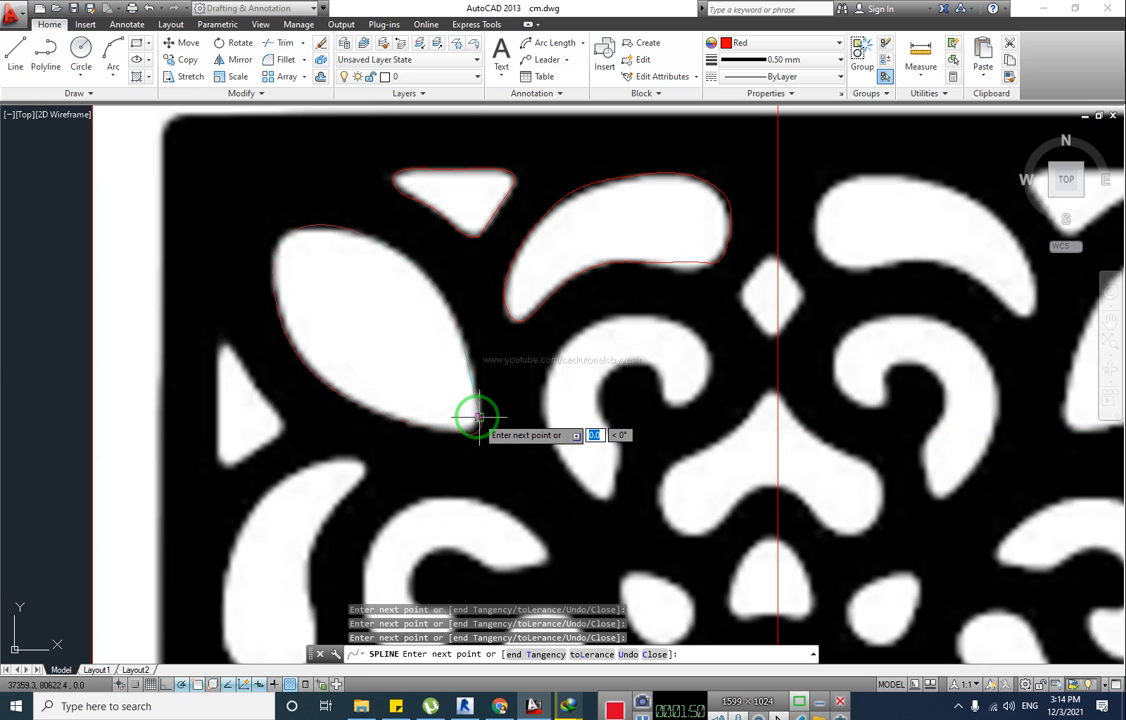
scroll(397, 447, up, 6)
key(Return)
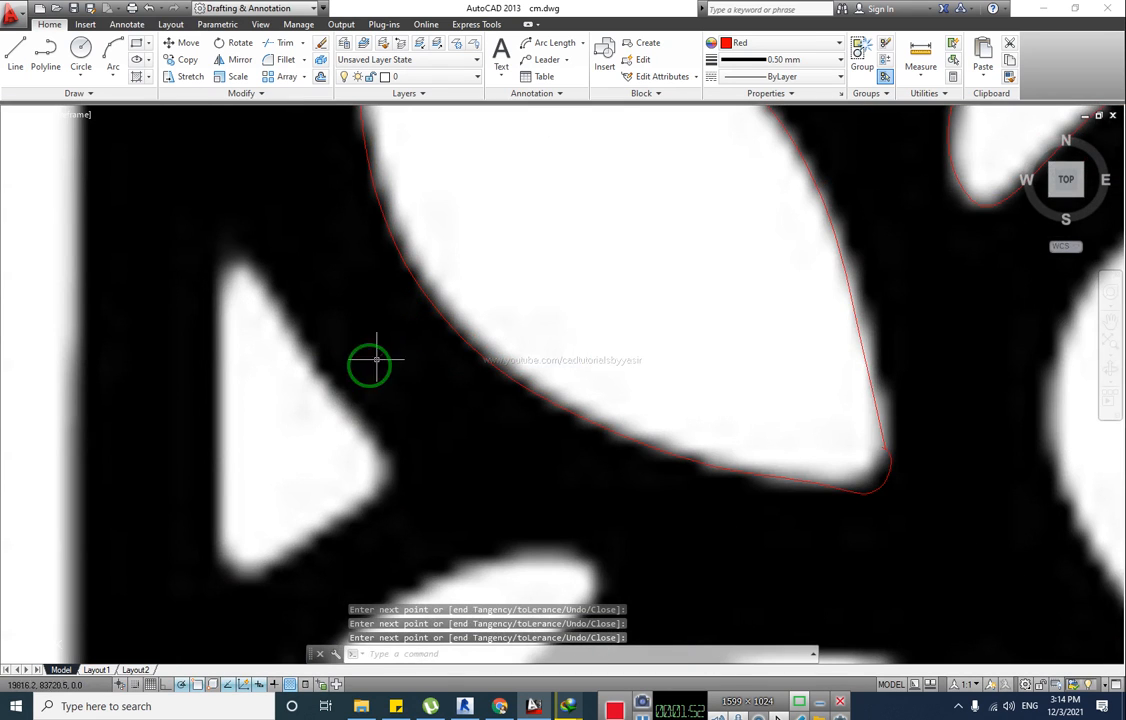
key(Return)
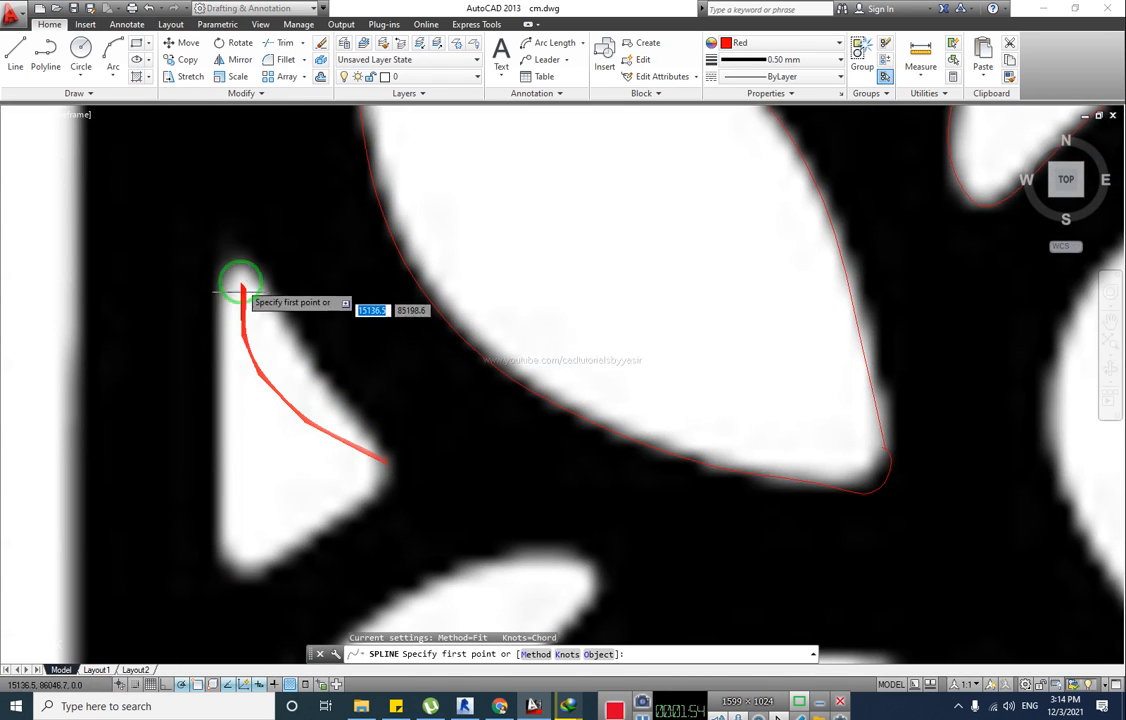
click(217, 278)
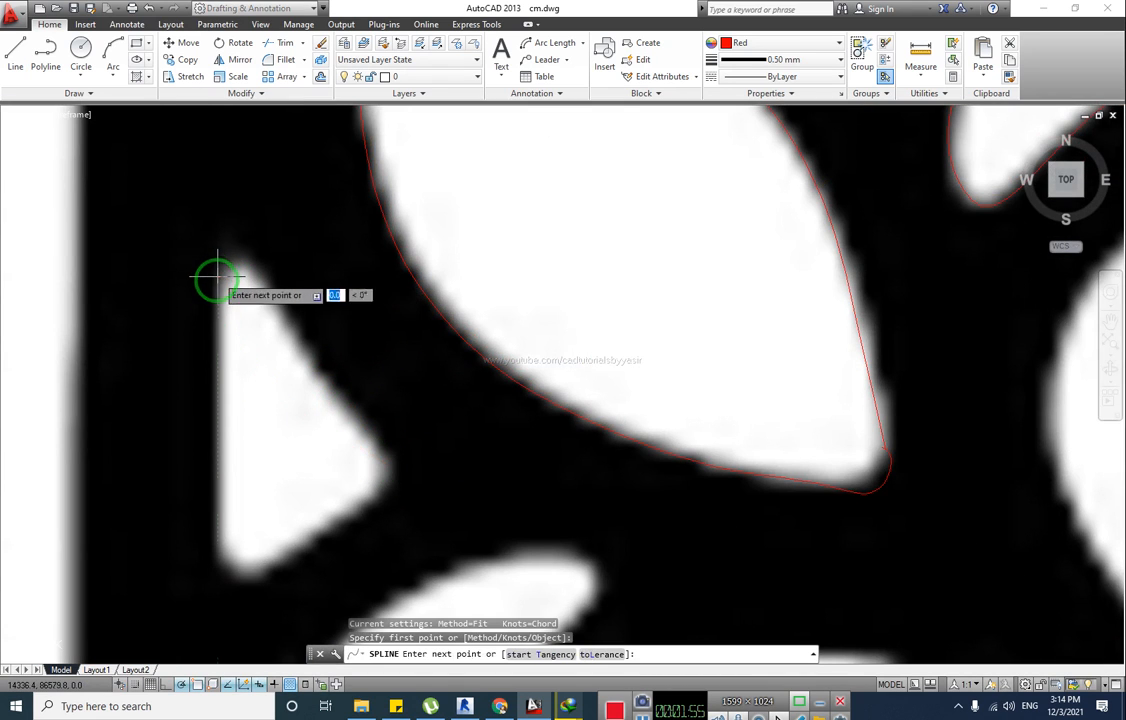
click(218, 410)
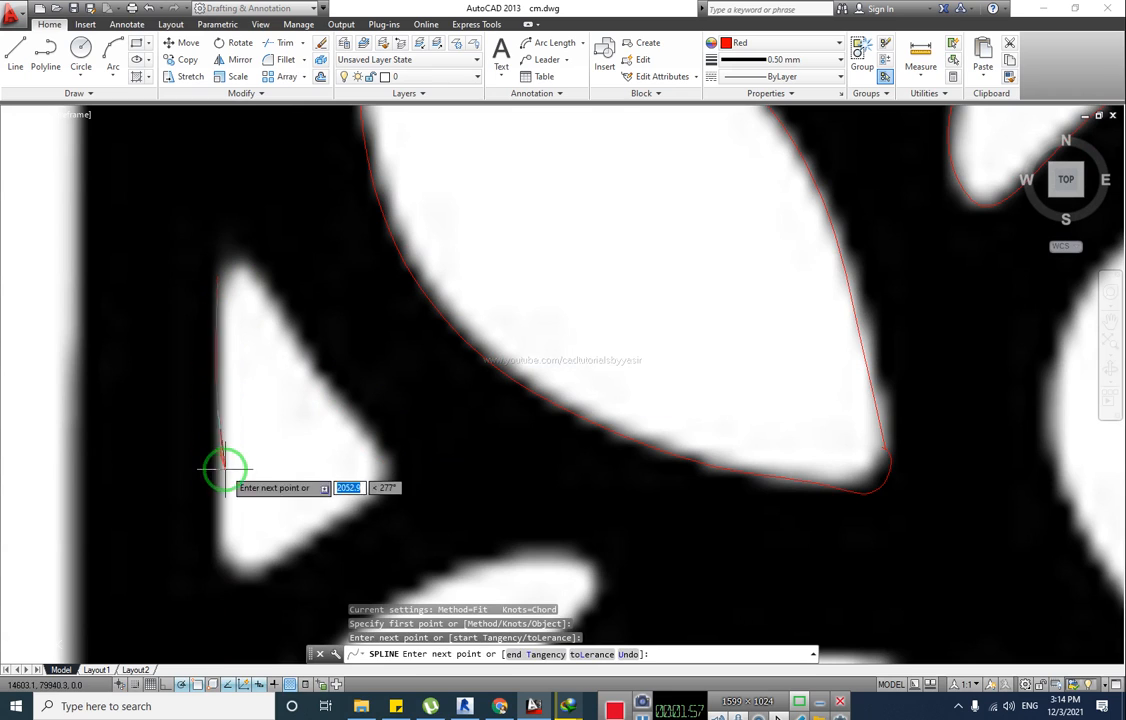
click(221, 549)
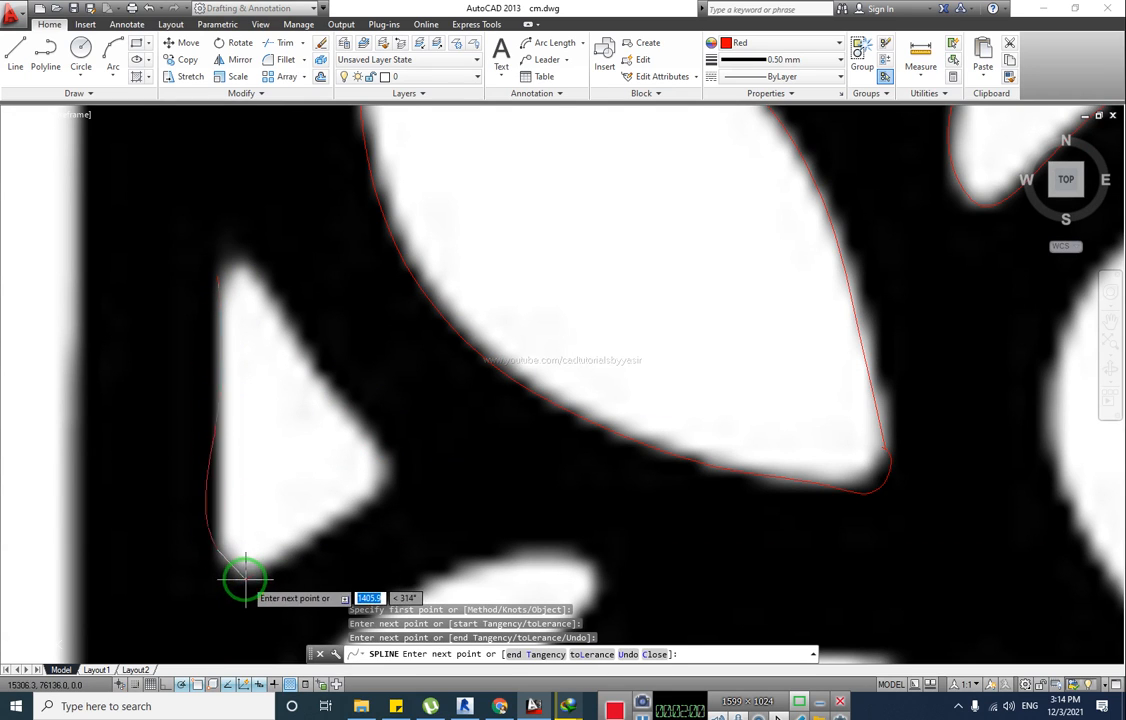
click(225, 566)
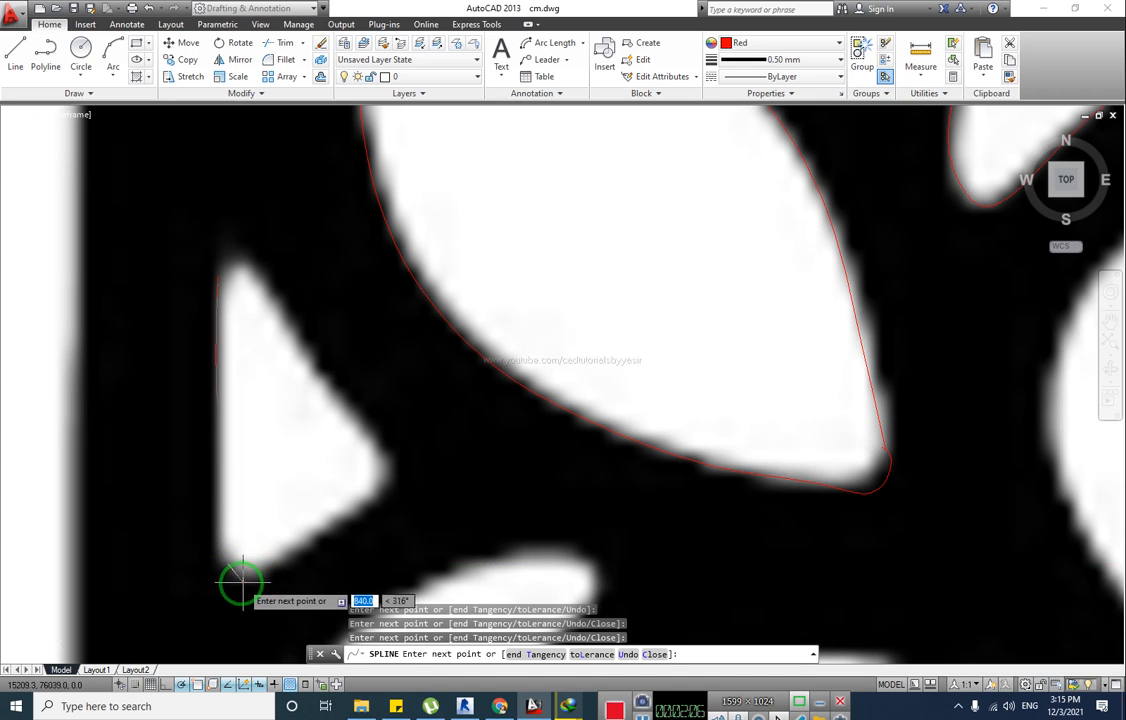
key(Escape)
click(218, 281)
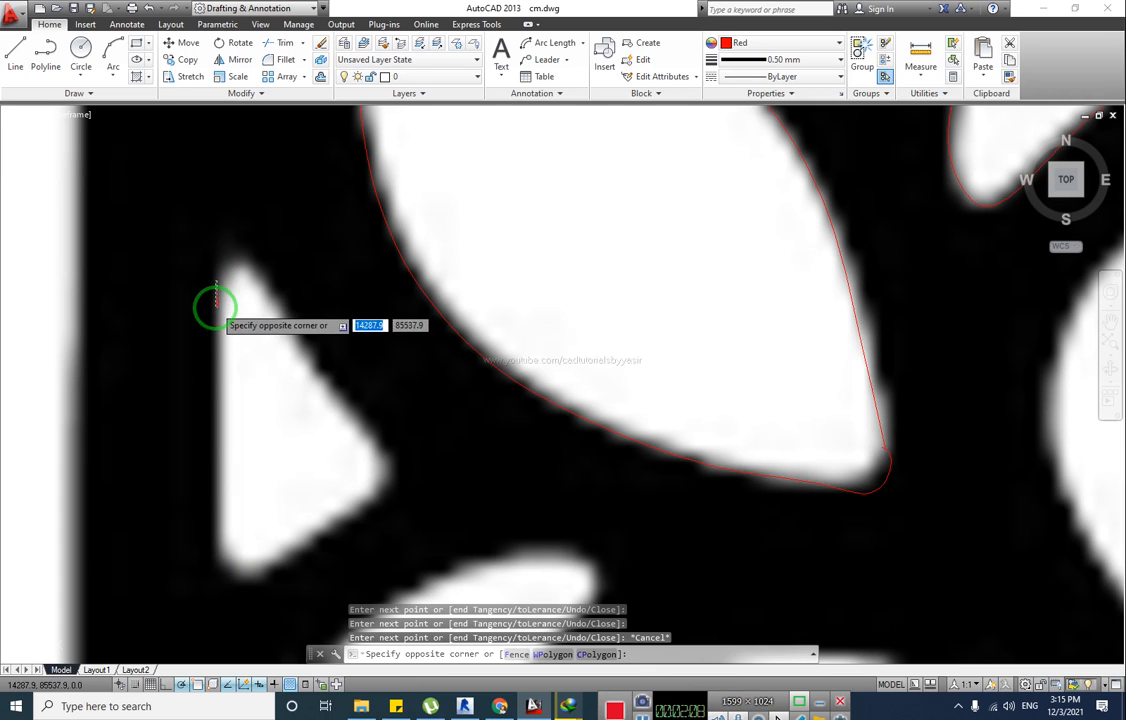
key(Escape)
Trace the small triangular cutout at the pattern's left edge, beside the traced leaf shape, with a spline ending back at its start point
key(space)
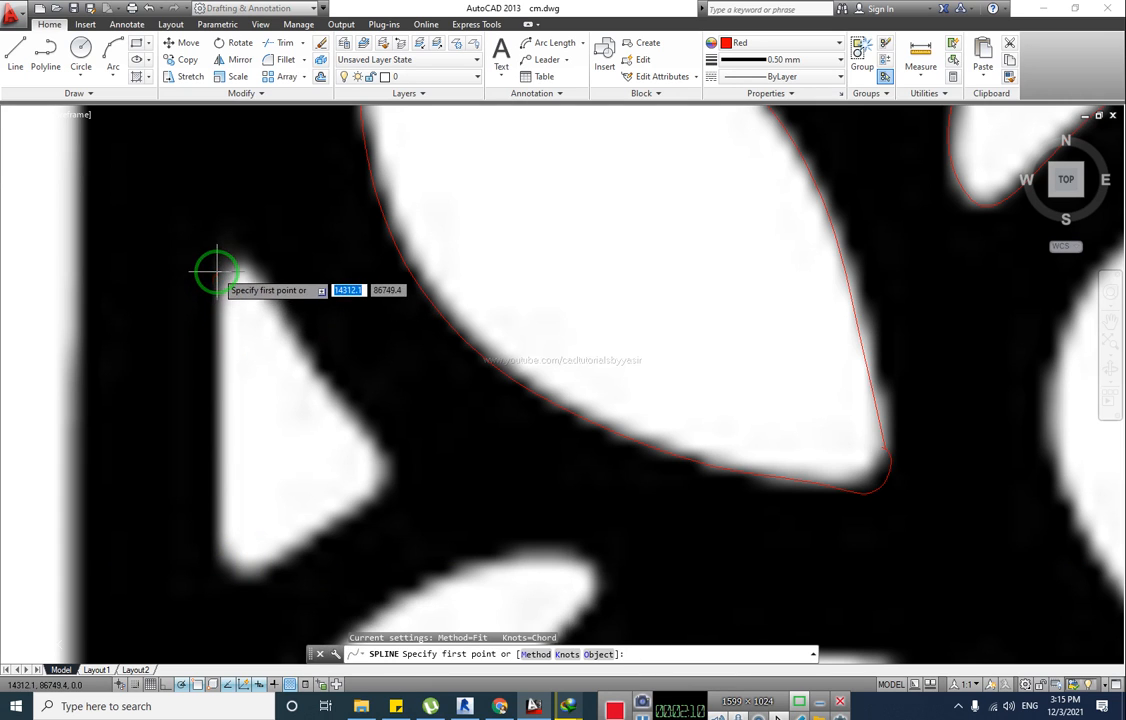
click(214, 270)
click(214, 327)
click(211, 440)
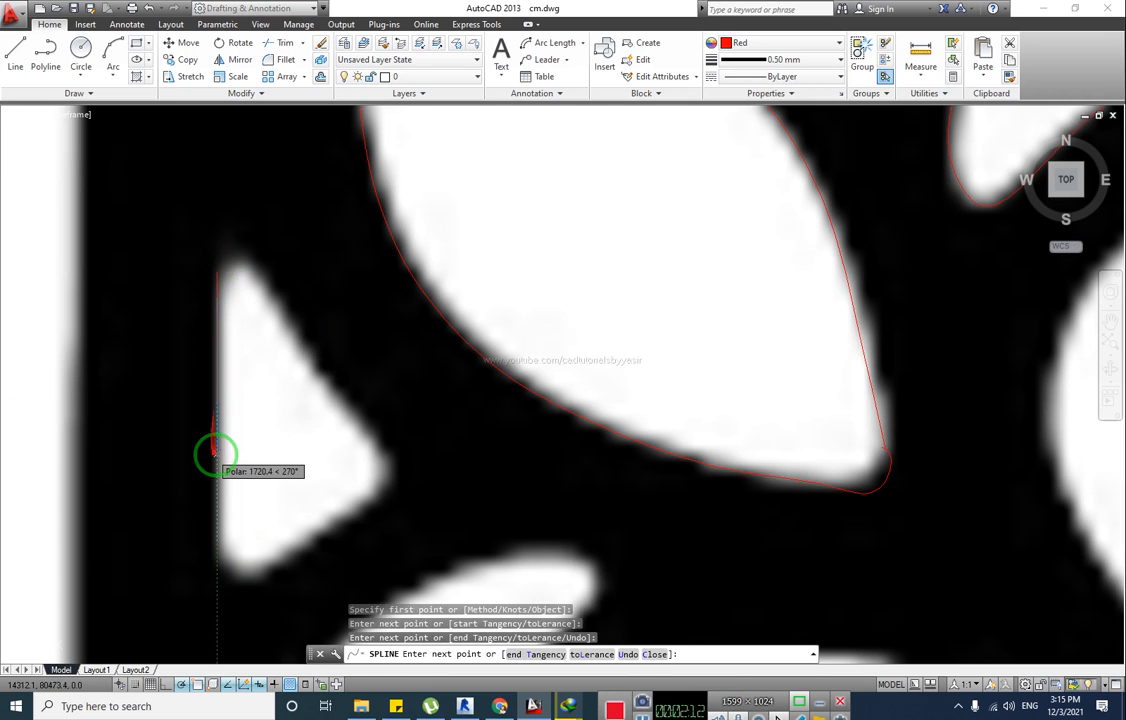
click(216, 472)
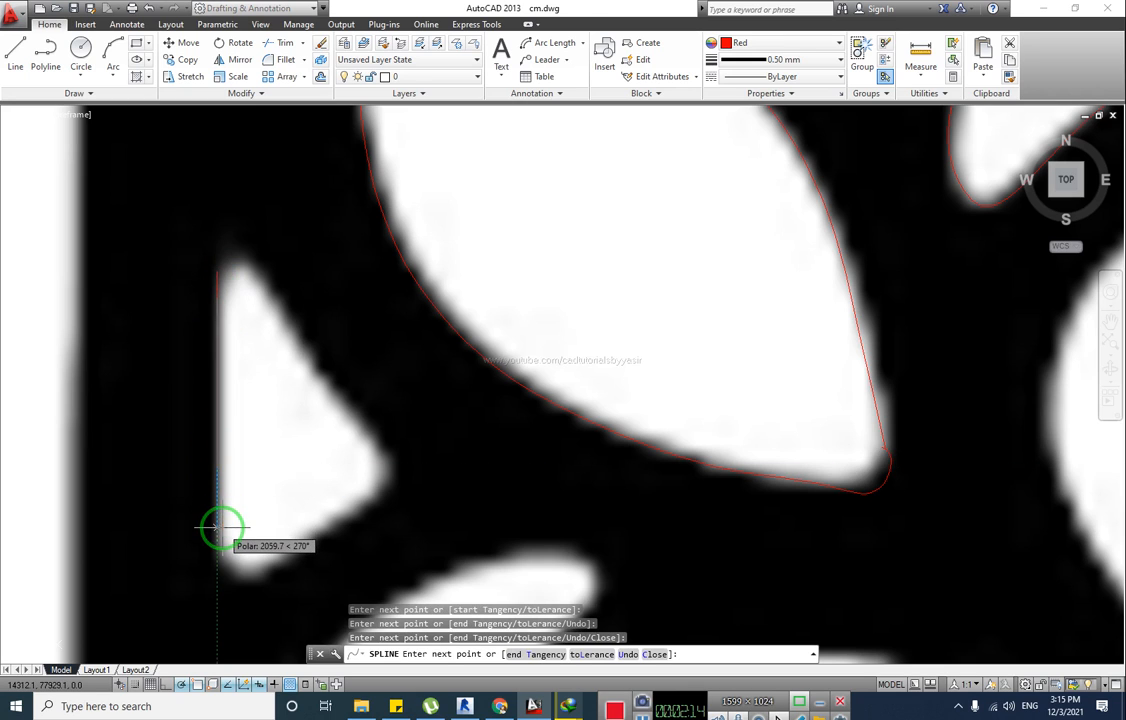
click(216, 535)
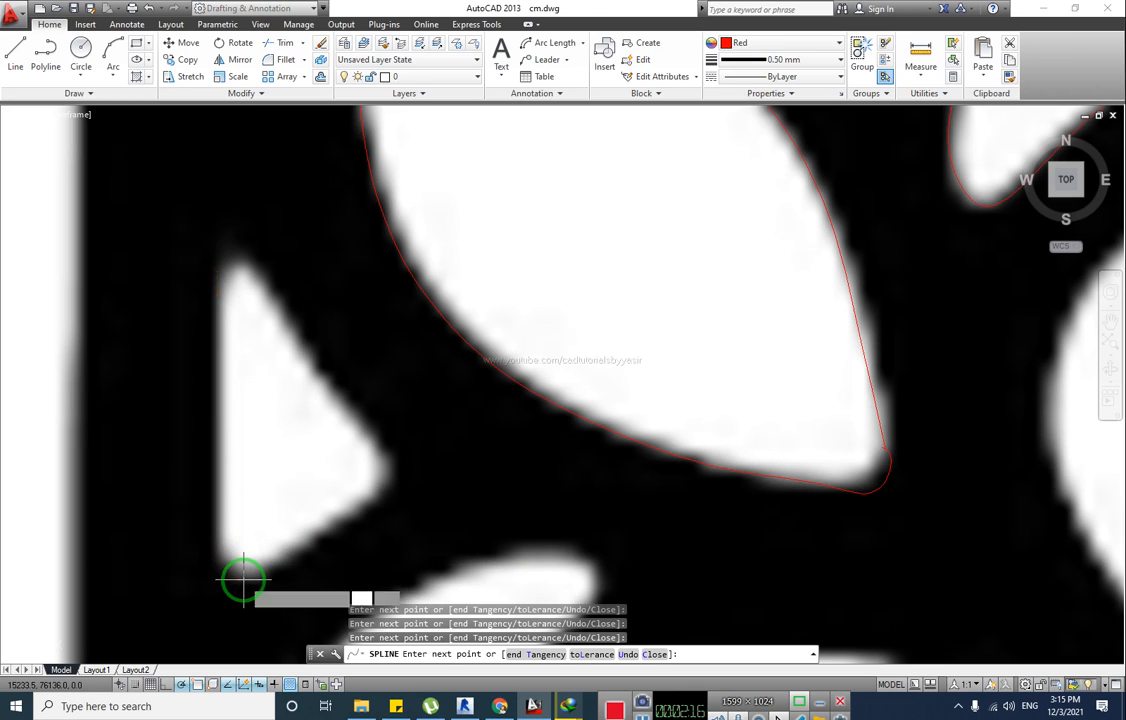
click(243, 578)
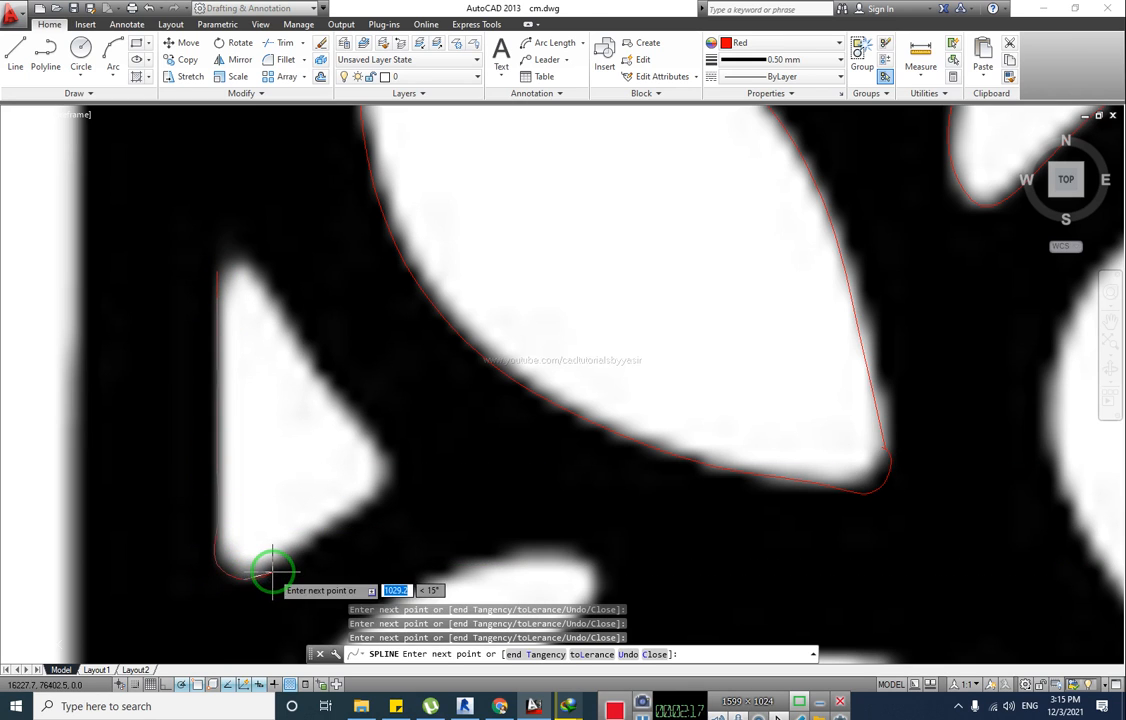
click(340, 524)
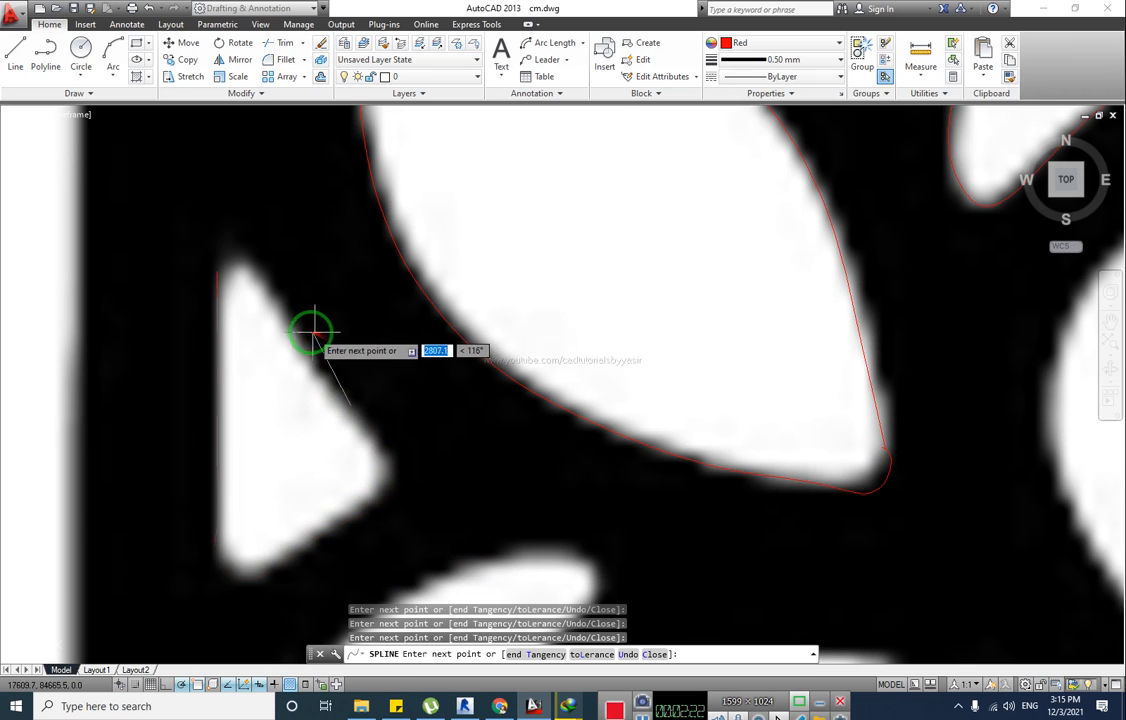
click(263, 270)
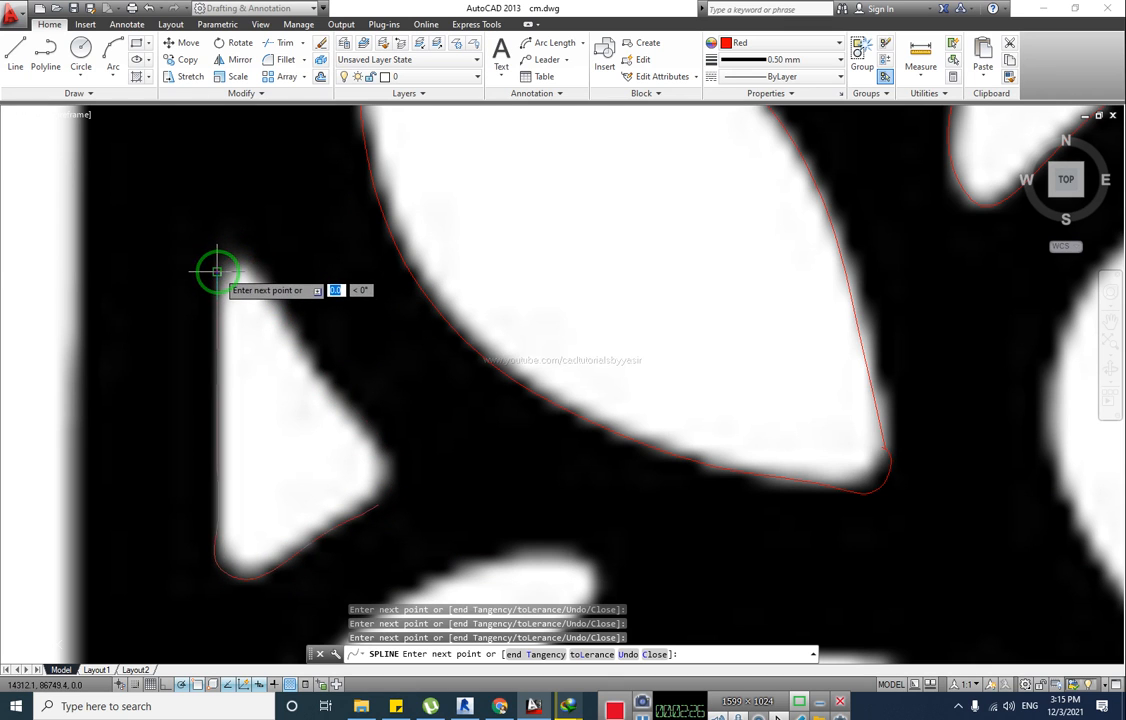
key(Return)
middle_drag(344, 415, 219, 304)
scroll(270, 388, down, 2)
middle_drag(318, 421, 310, 312)
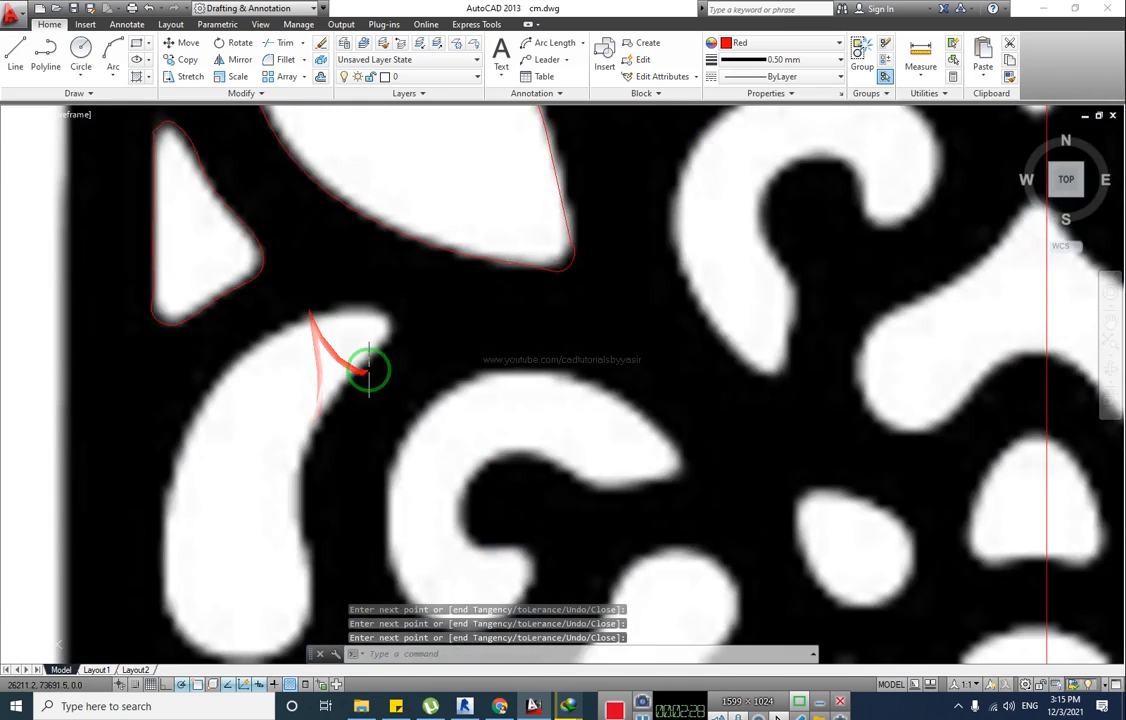
scroll(368, 370, down, 4)
key(Return)
key(Return)
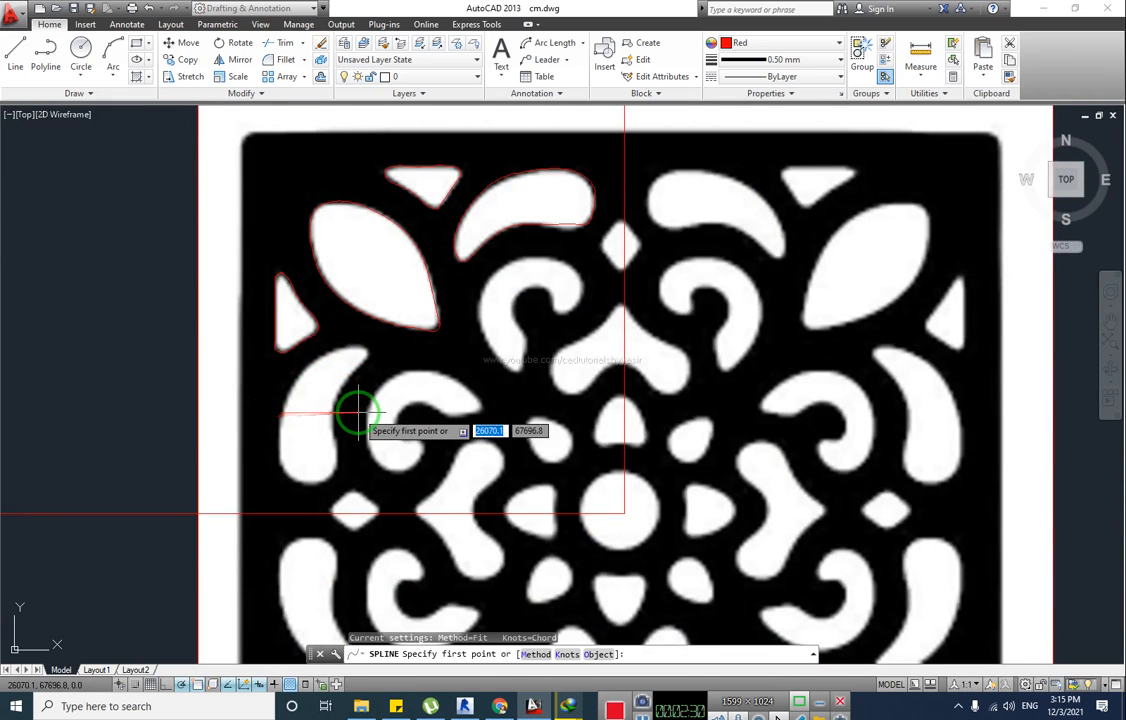
scroll(360, 400, up, 2)
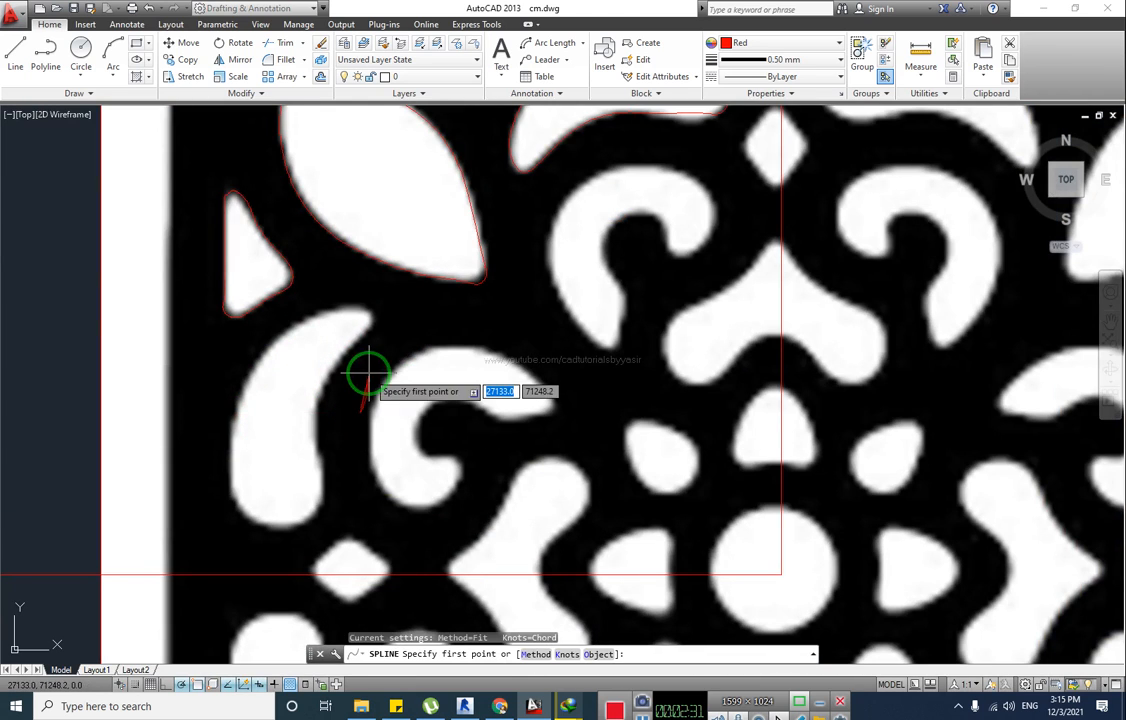
click(360, 324)
click(323, 366)
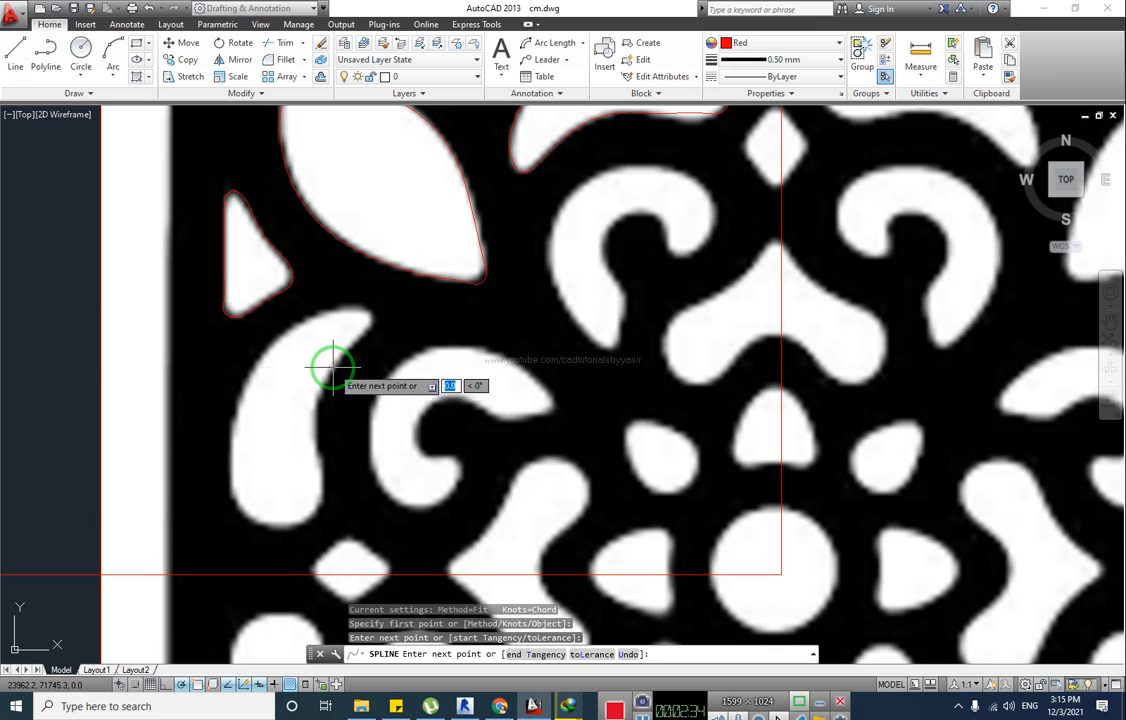
click(317, 400)
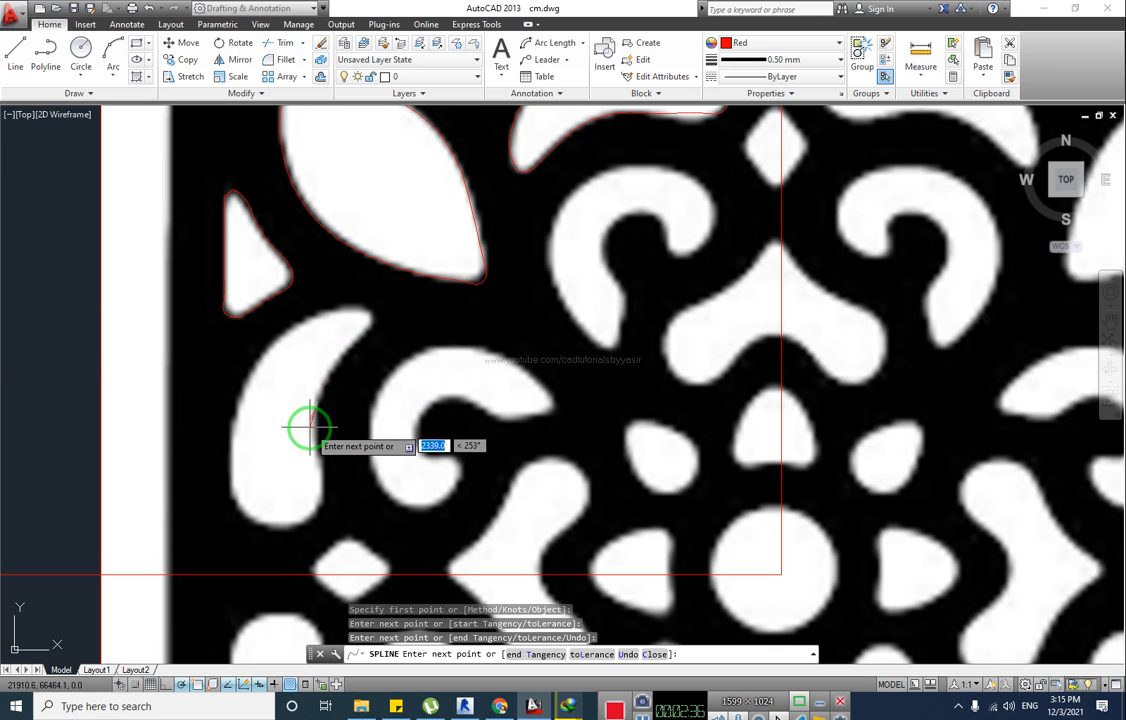
click(311, 427)
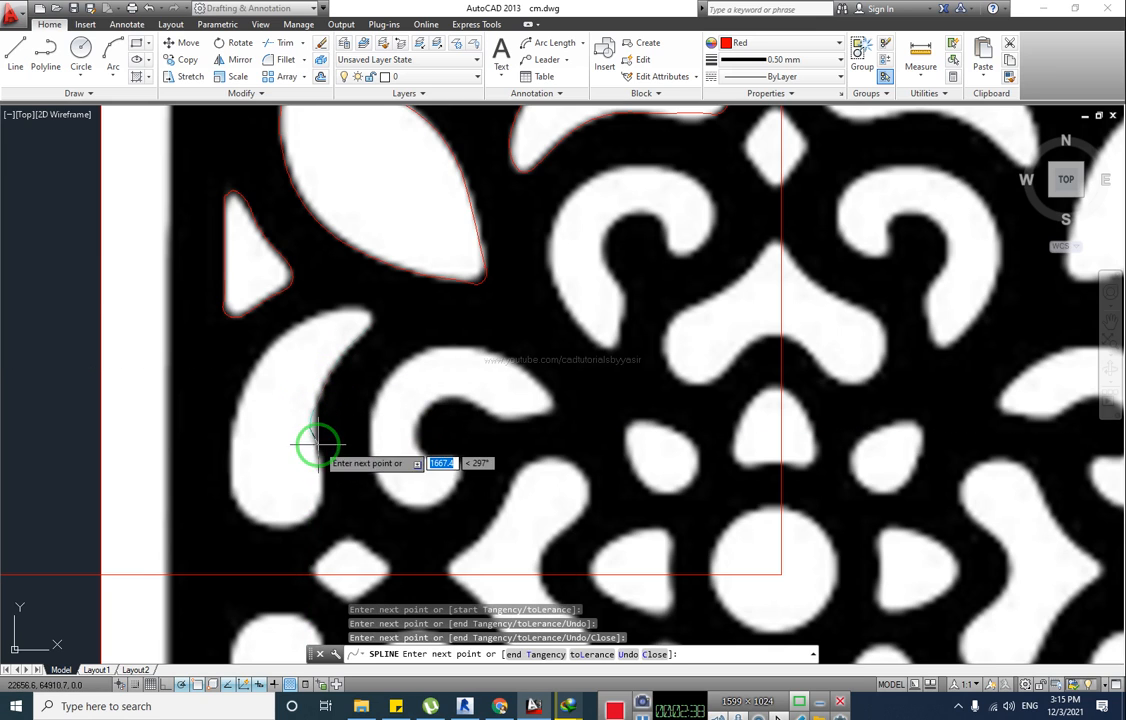
click(317, 446)
key(Escape)
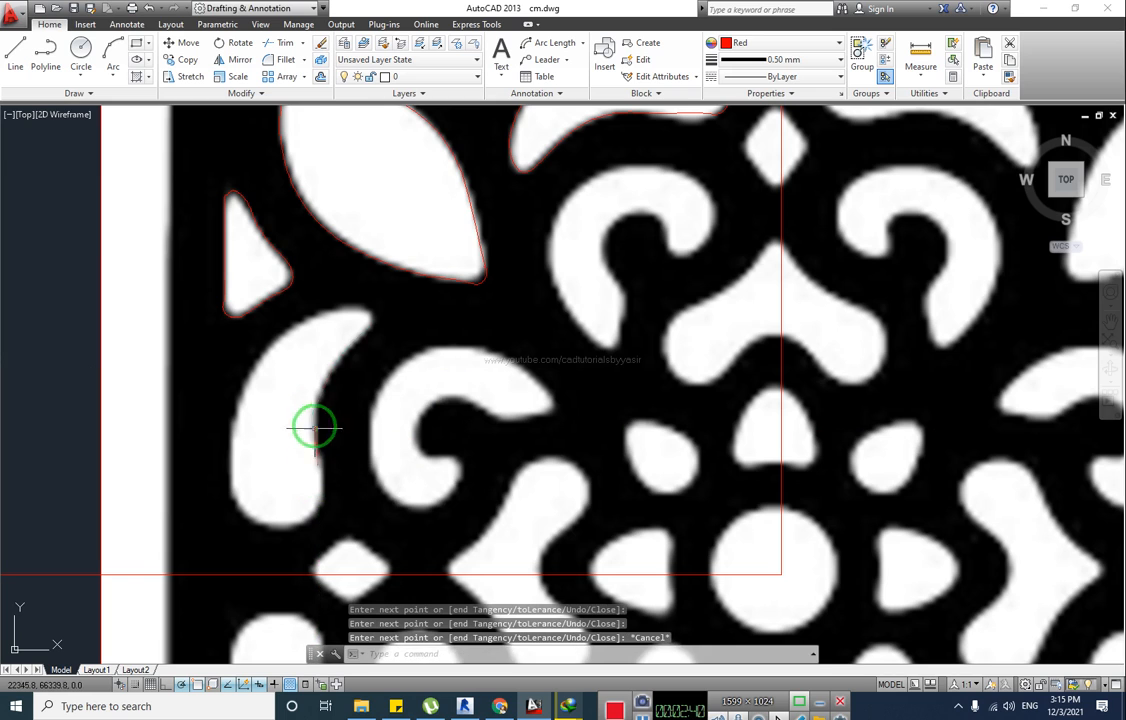
click(368, 328)
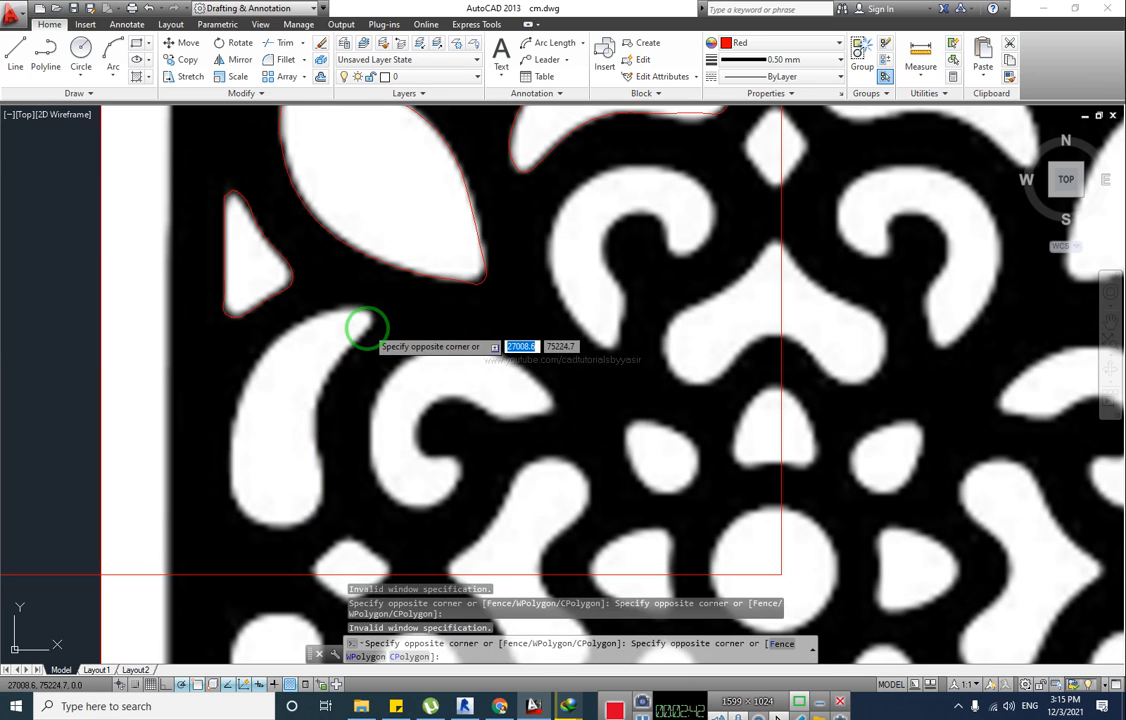
key(Escape)
Trace the tall comma-shaped cutout below the left-edge triangle with a fit spline ending back at its start point, minimizing the interrupting download window
click(76, 92)
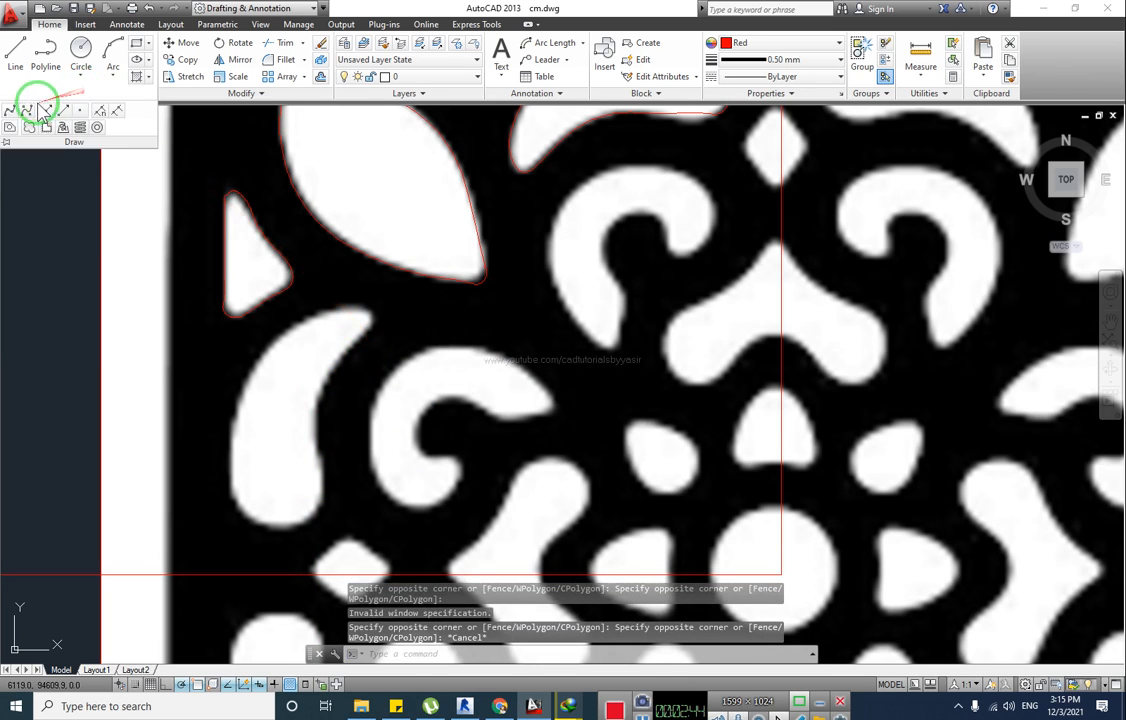
click(12, 112)
click(356, 309)
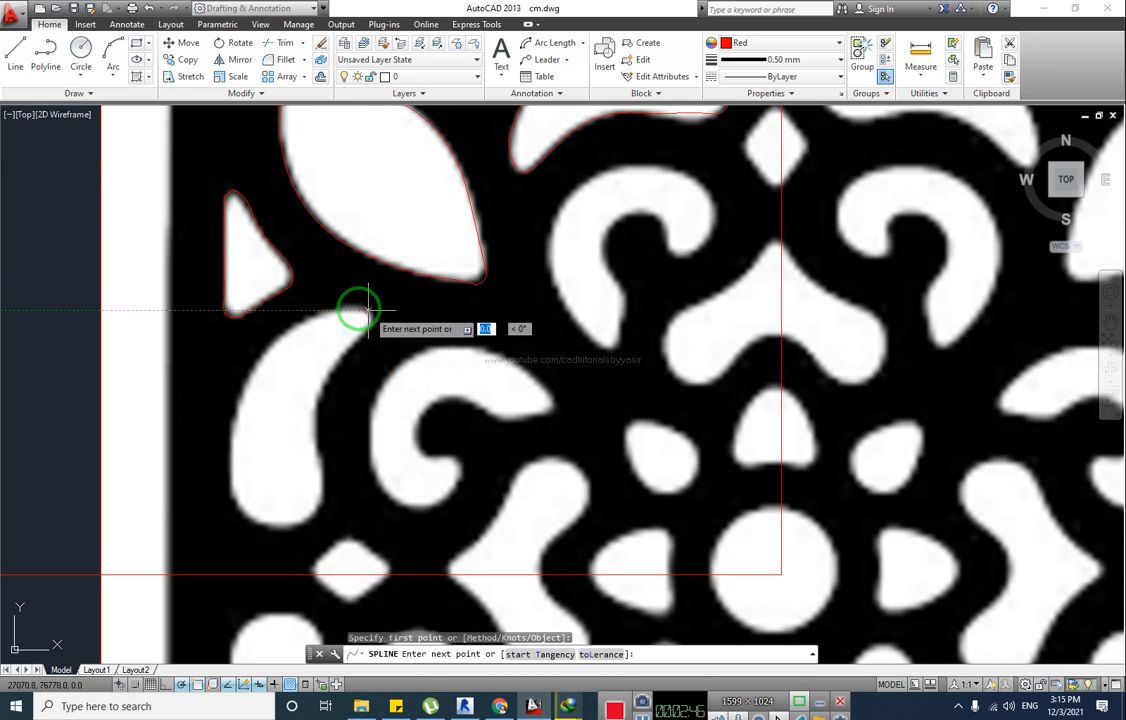
click(308, 314)
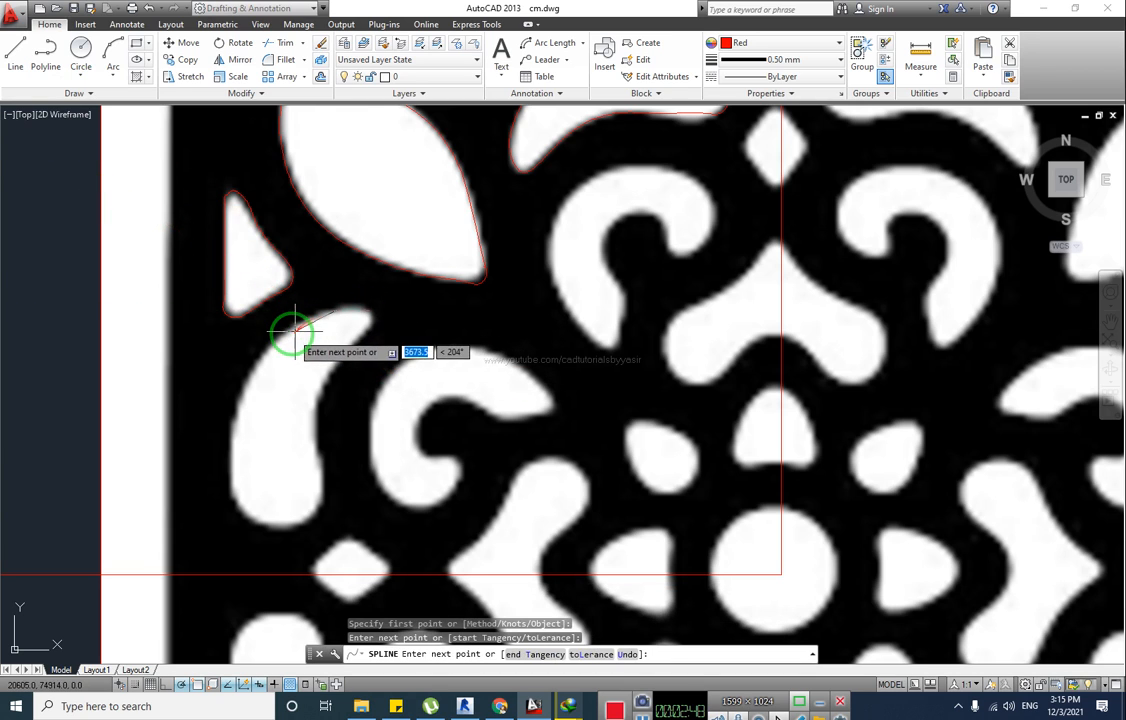
click(287, 325)
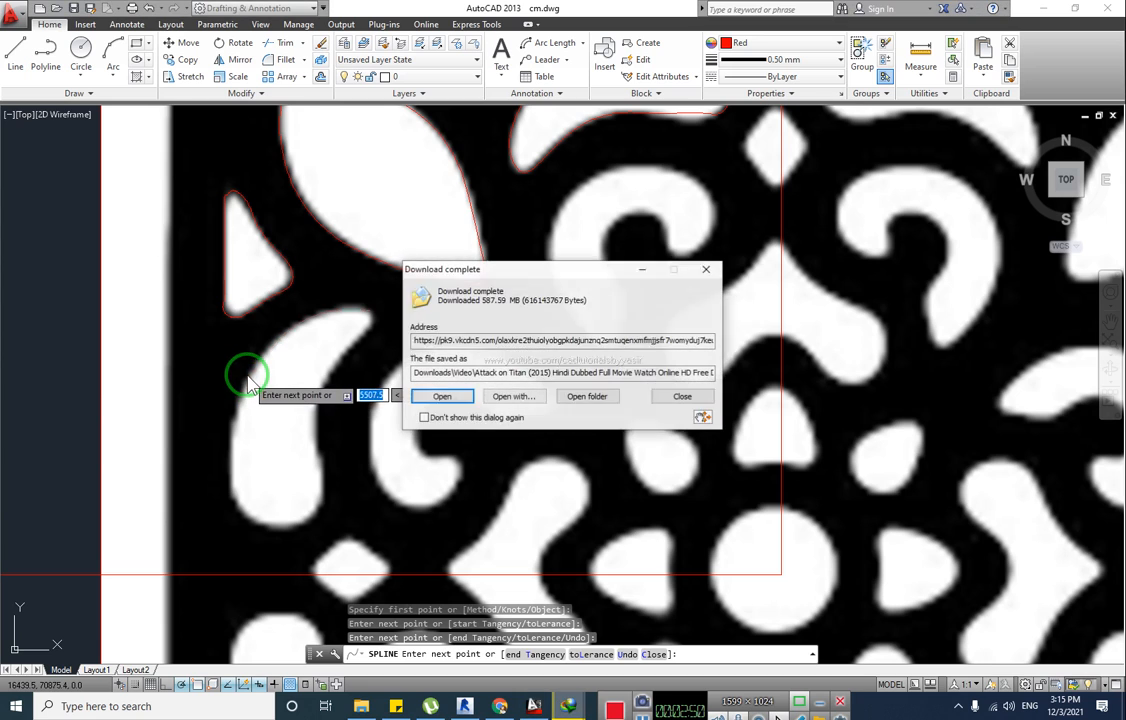
click(640, 271)
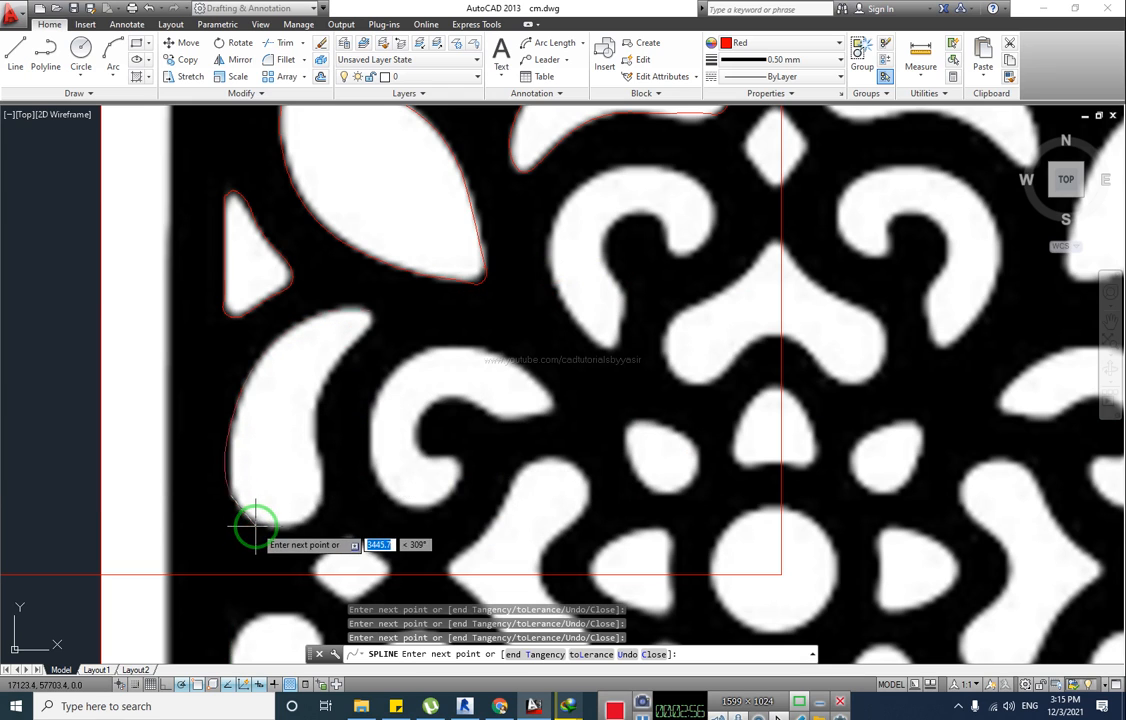
click(289, 527)
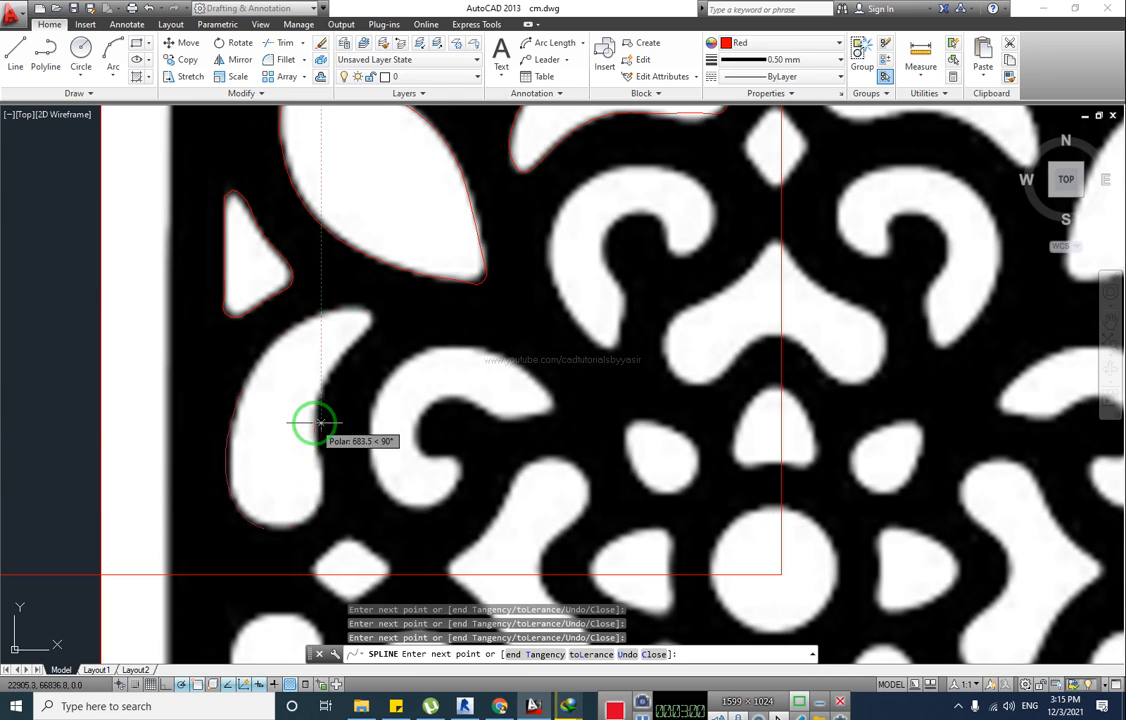
click(321, 389)
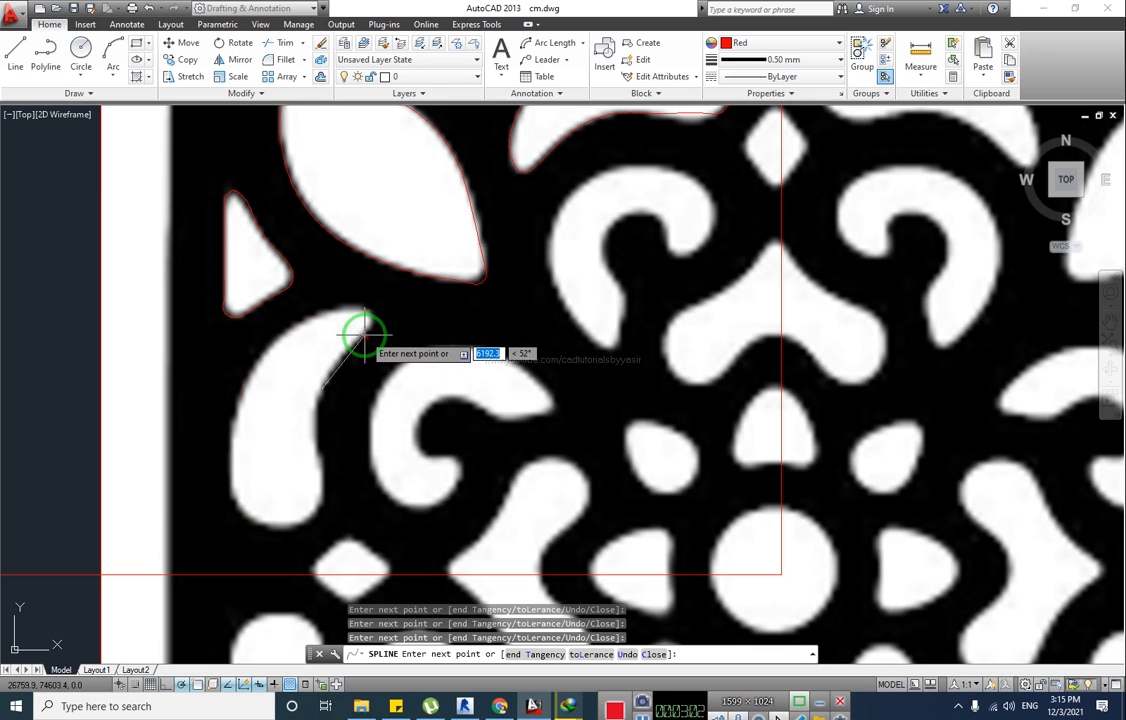
click(371, 316)
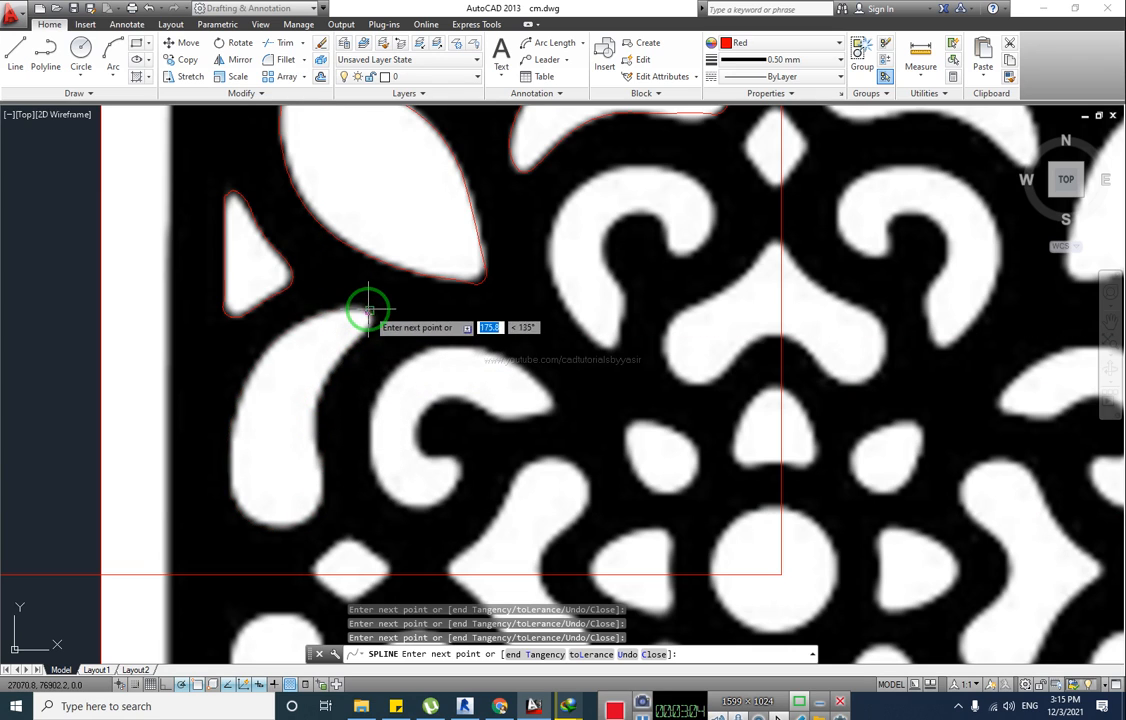
key(Return)
Trace the lower C-shaped scroll cutout beside the tall comma shape with a fit spline, starting and ending at its pointed tip
scroll(357, 432, down, 2)
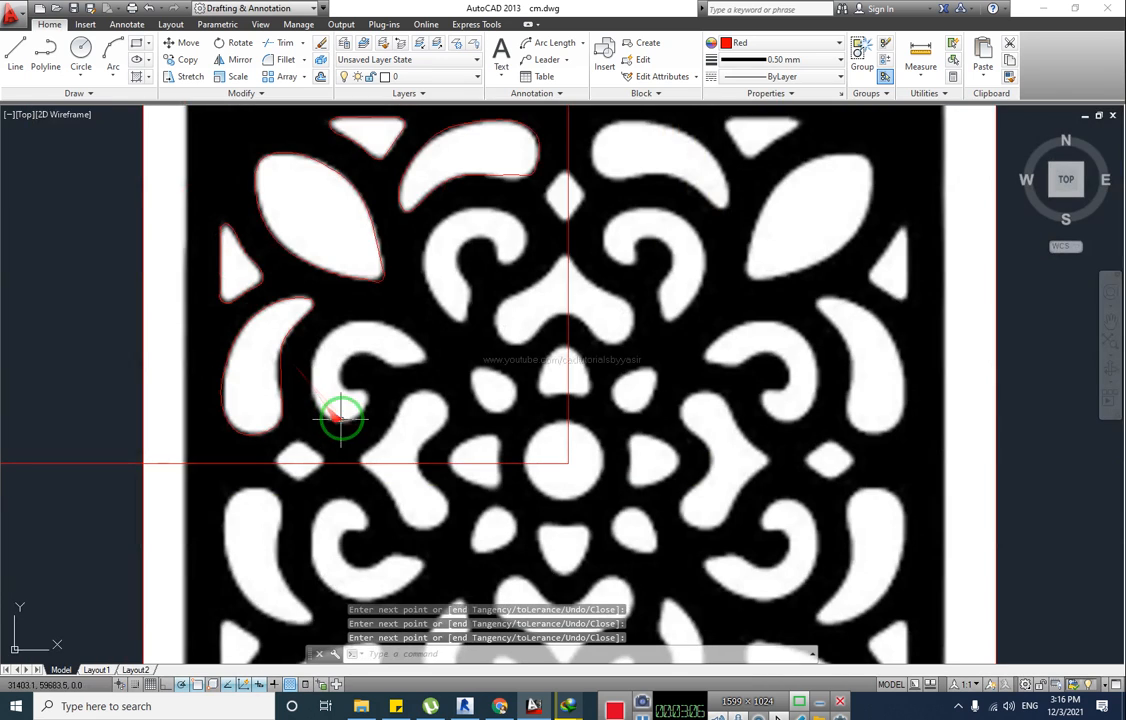
key(Return)
scroll(367, 329, up, 2)
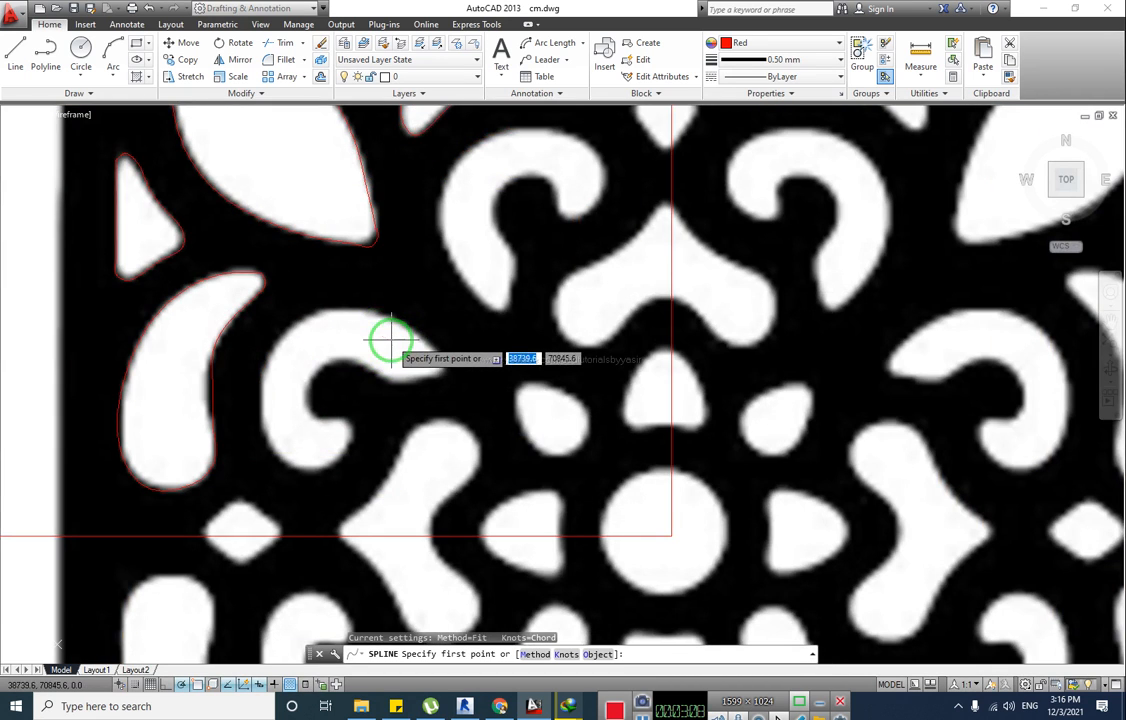
click(444, 358)
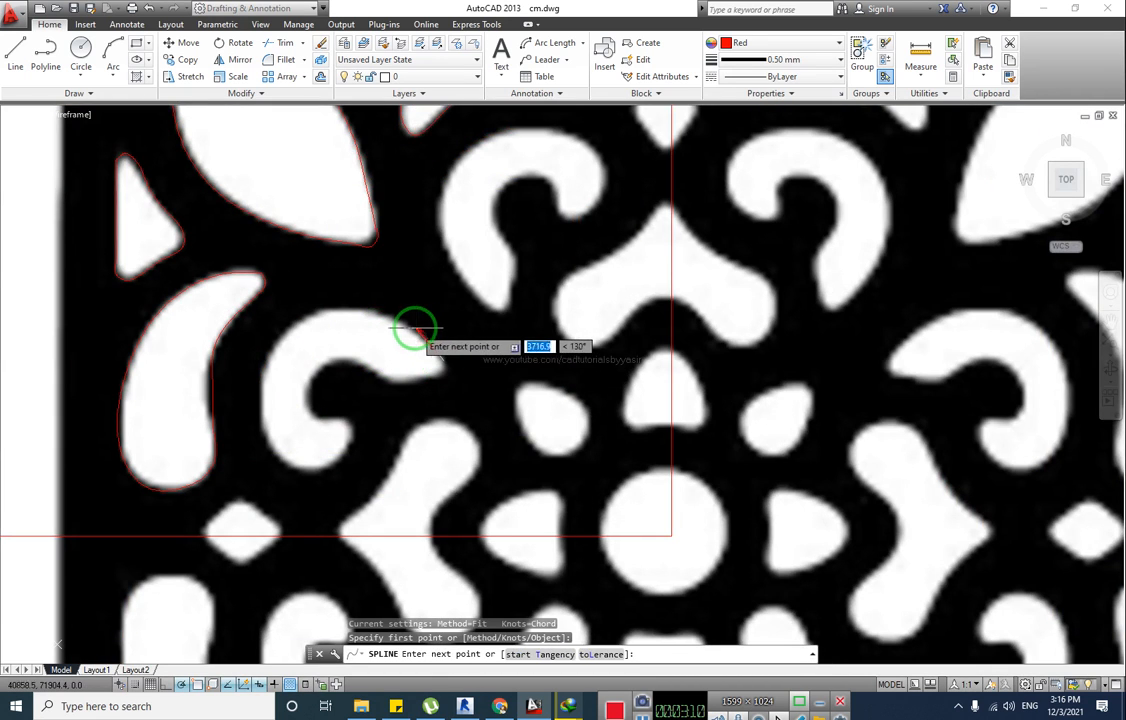
click(377, 314)
click(352, 308)
click(322, 312)
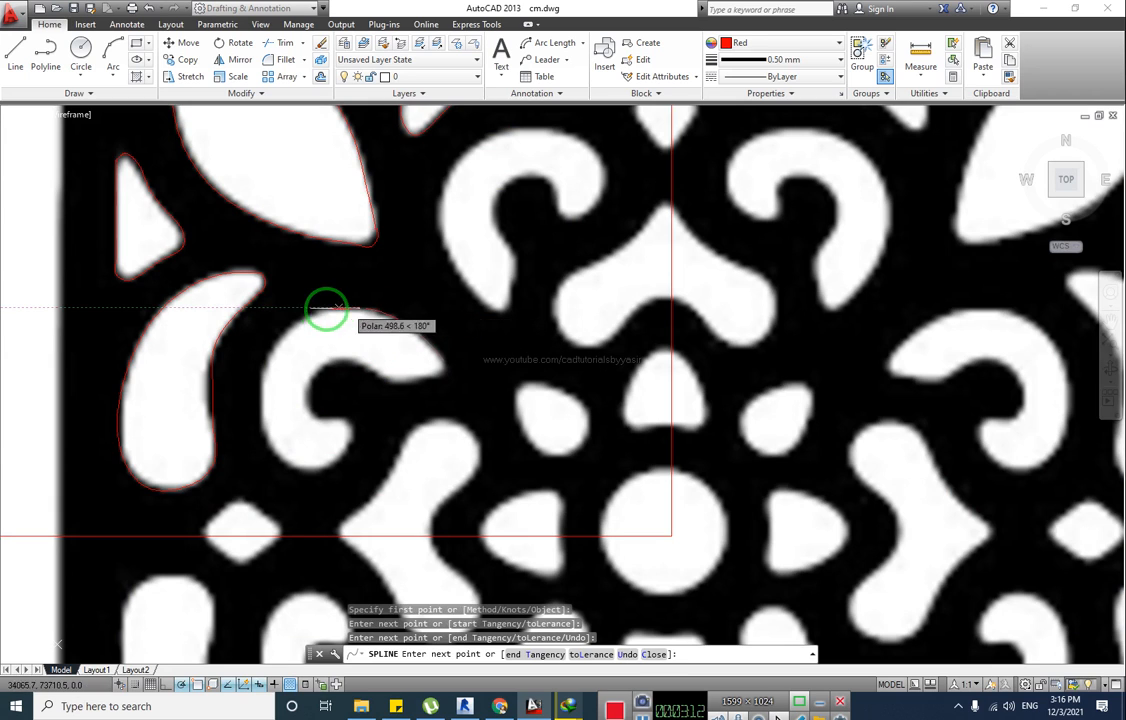
click(273, 343)
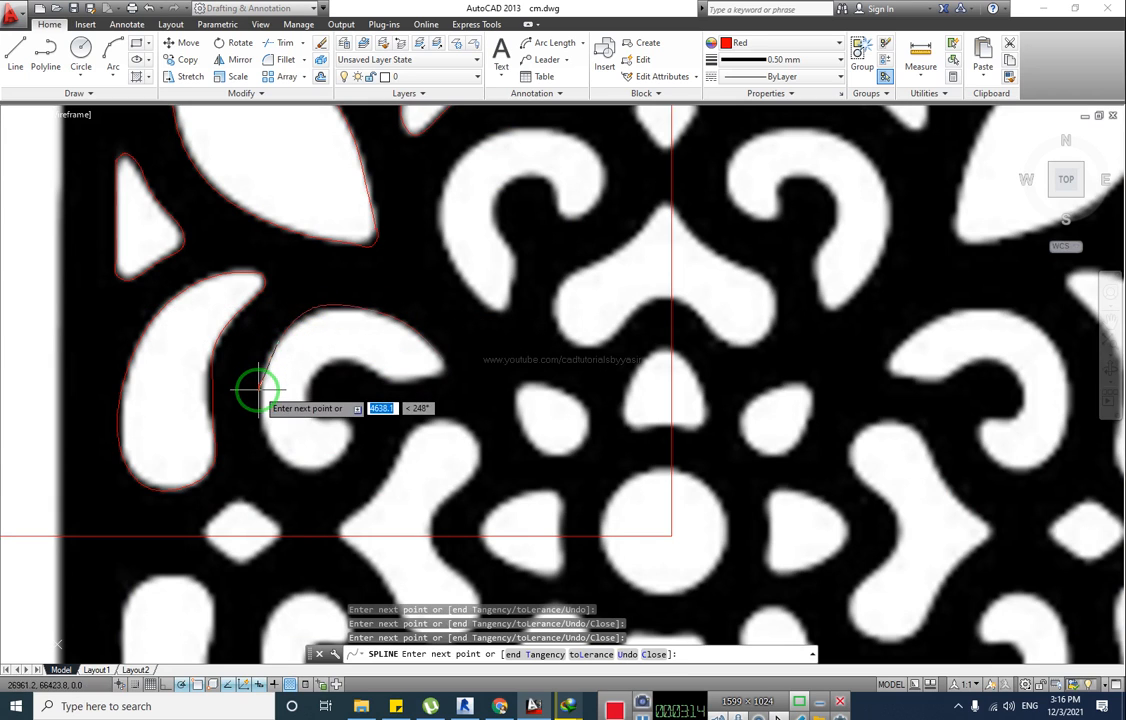
click(274, 454)
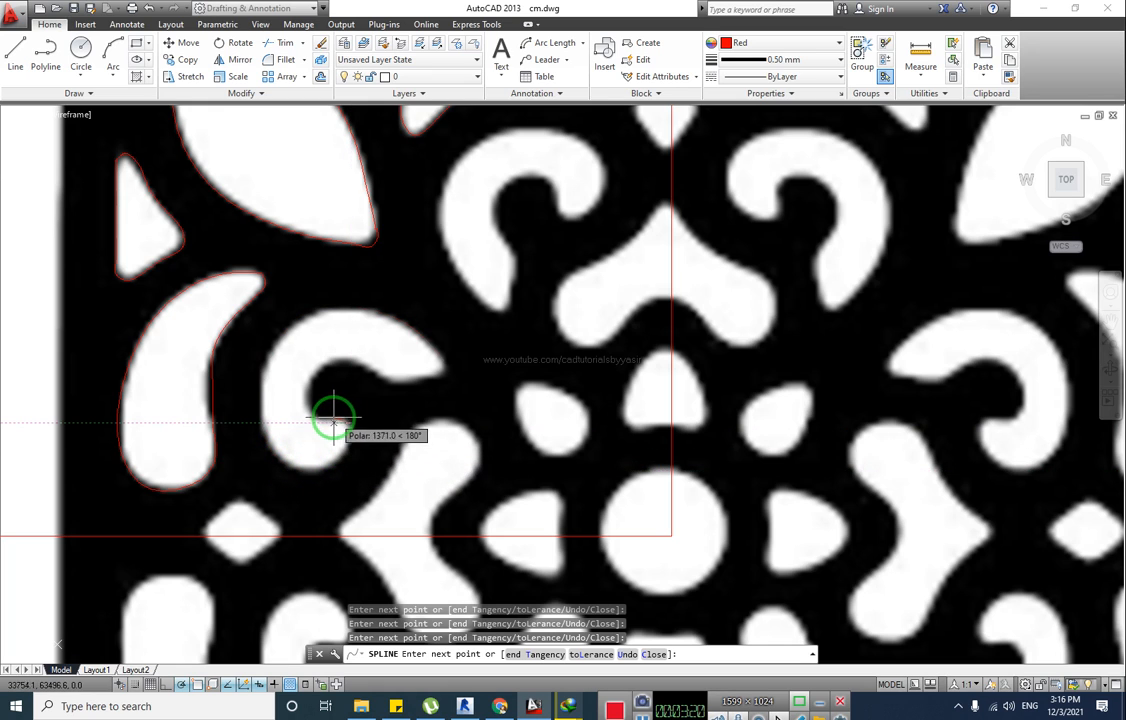
click(335, 356)
click(380, 375)
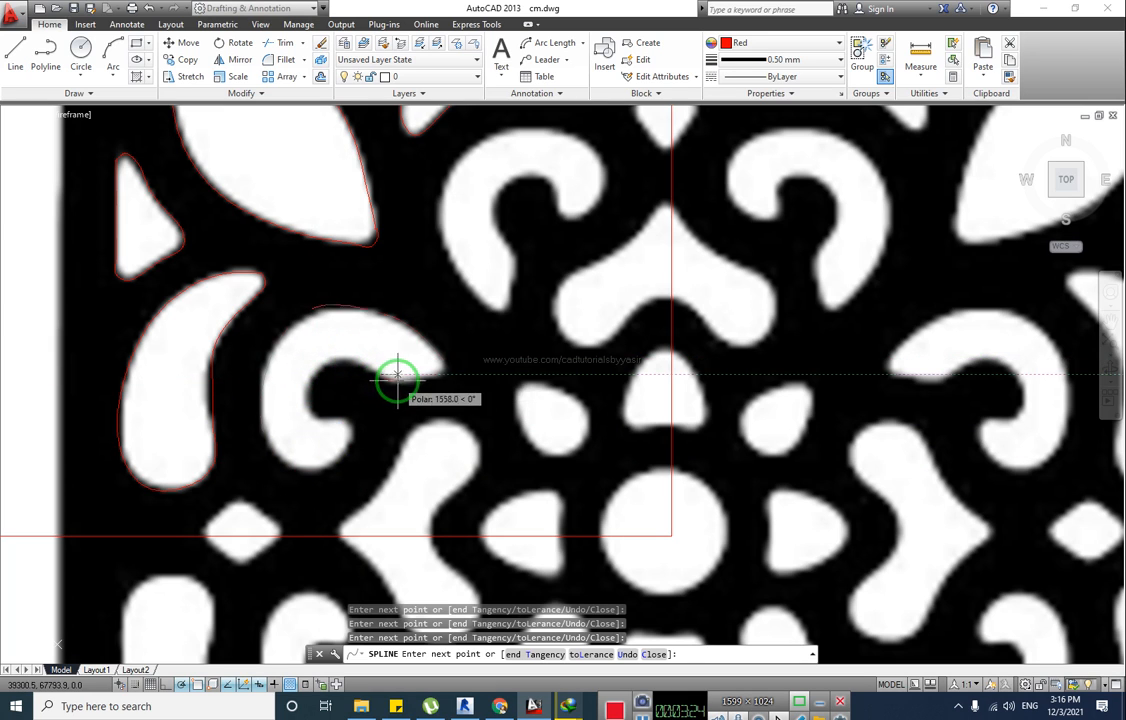
click(445, 358)
key(Return)
Trace the upper C-shaped scroll cutout left of the vertical centre line with a fit spline ending back at its start point
mouse_move(430, 422)
middle_down()
mouse_move(341, 370)
mouse_move(352, 402)
mouse_move(408, 245)
middle_up()
key(Return)
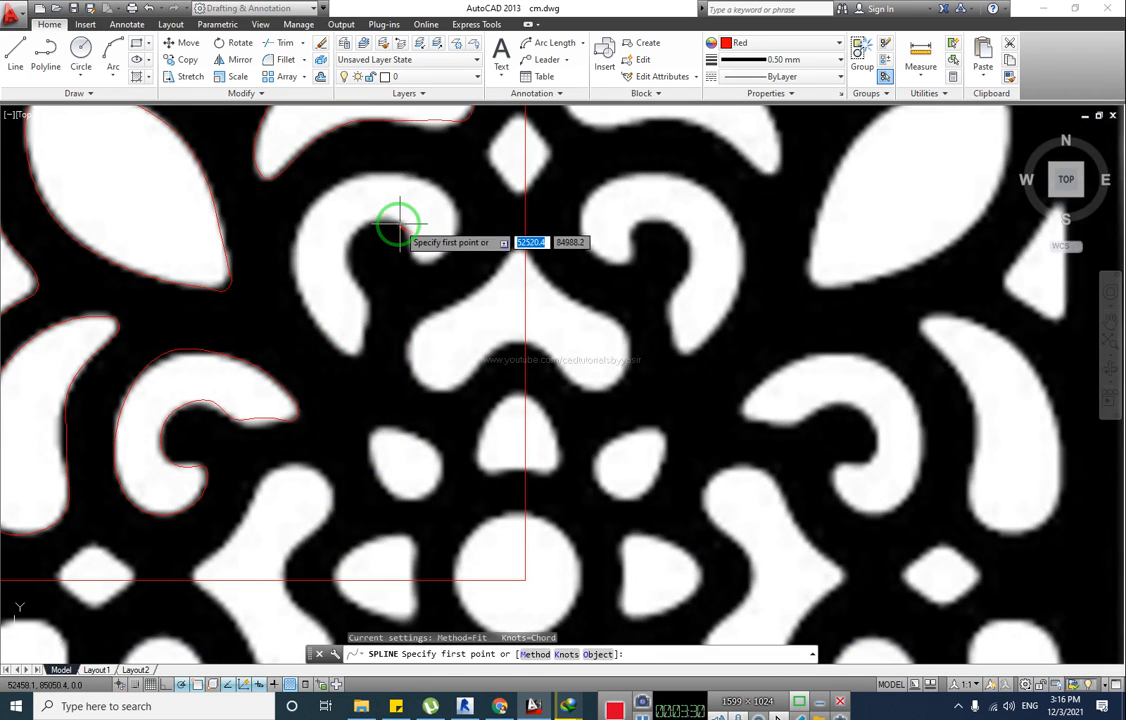
click(415, 234)
click(413, 247)
click(412, 249)
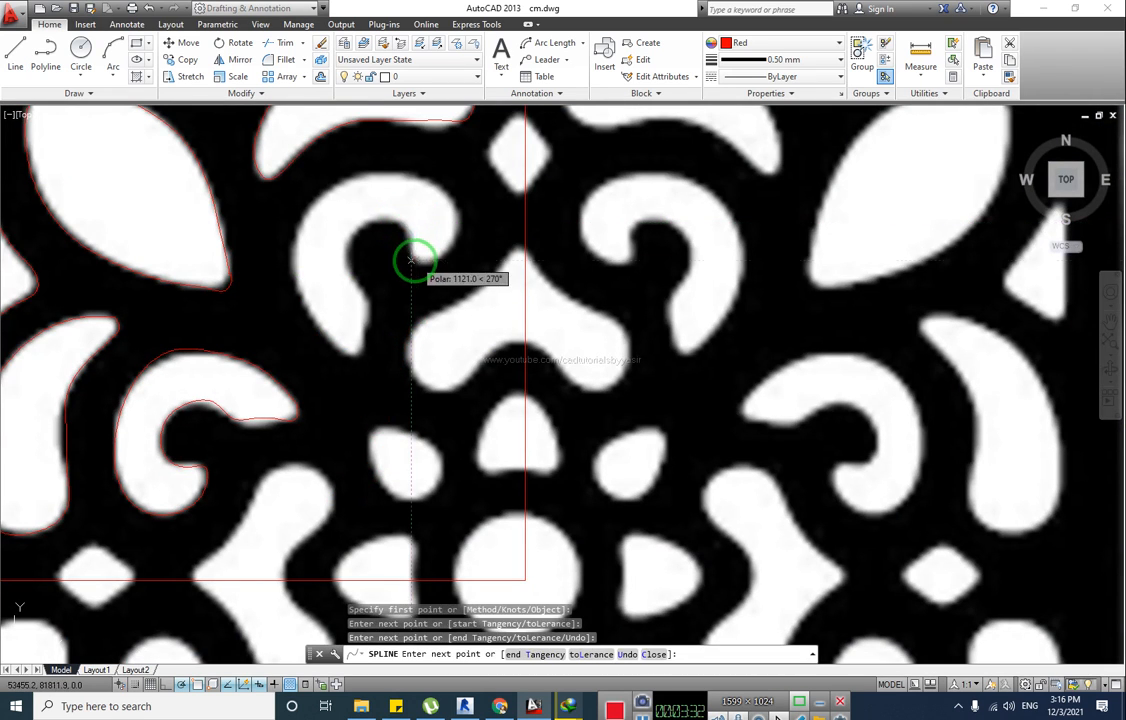
click(414, 260)
click(454, 242)
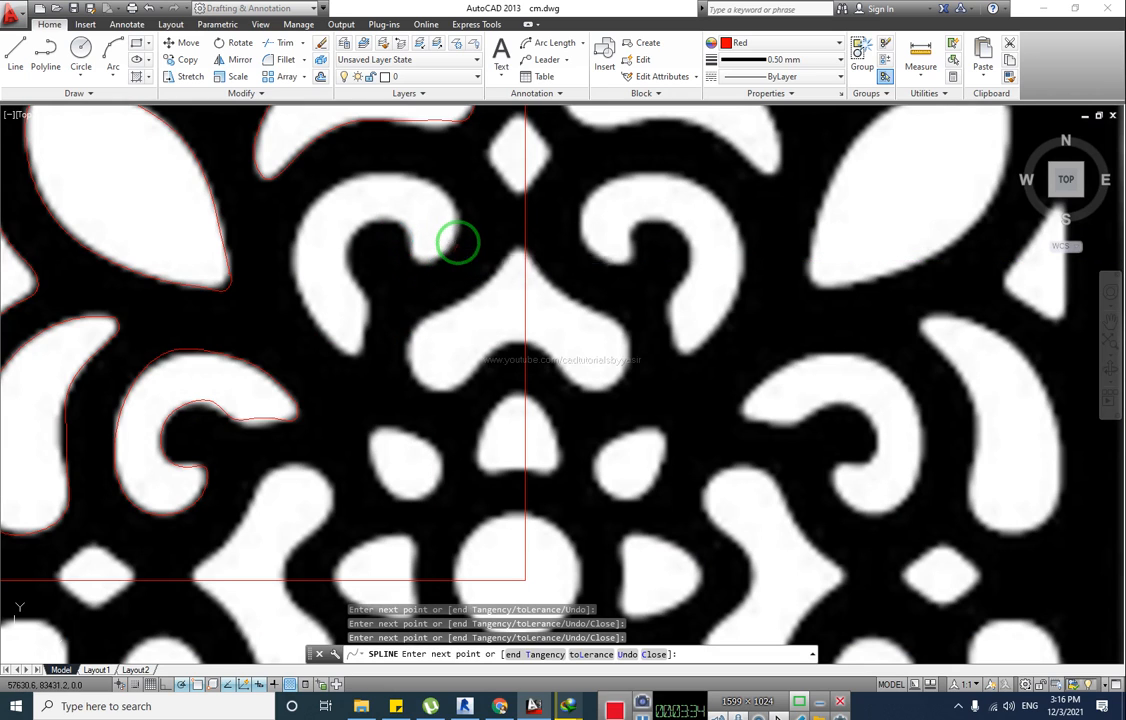
click(452, 199)
click(374, 173)
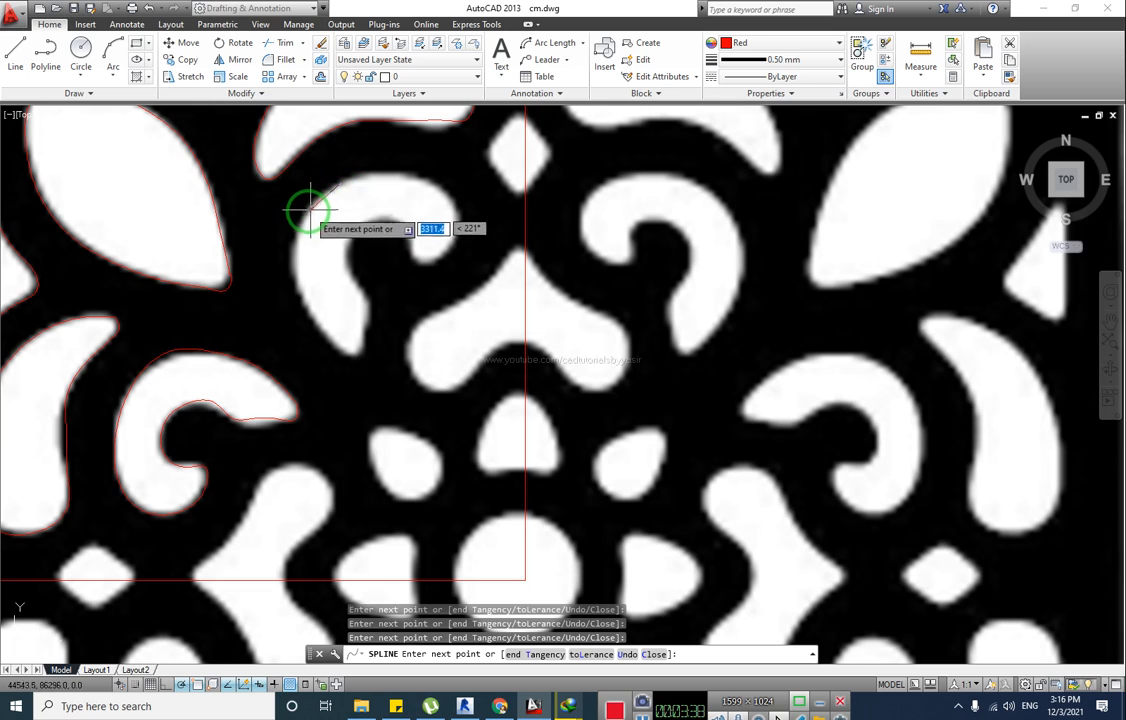
click(293, 250)
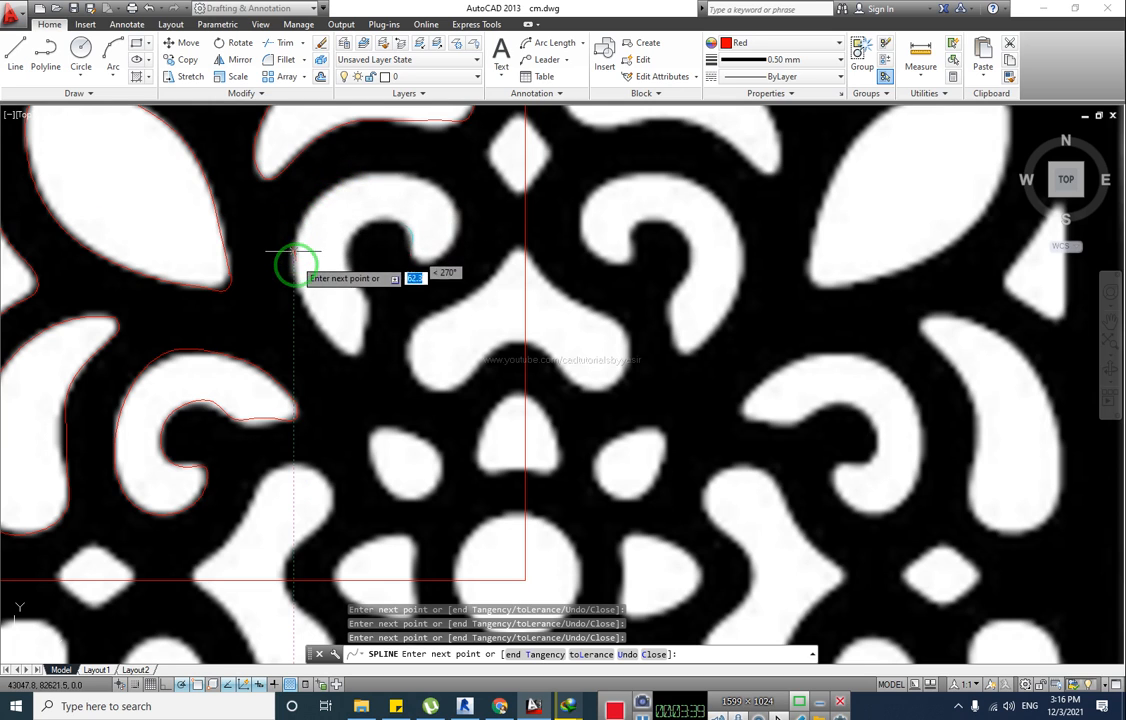
click(318, 326)
click(345, 351)
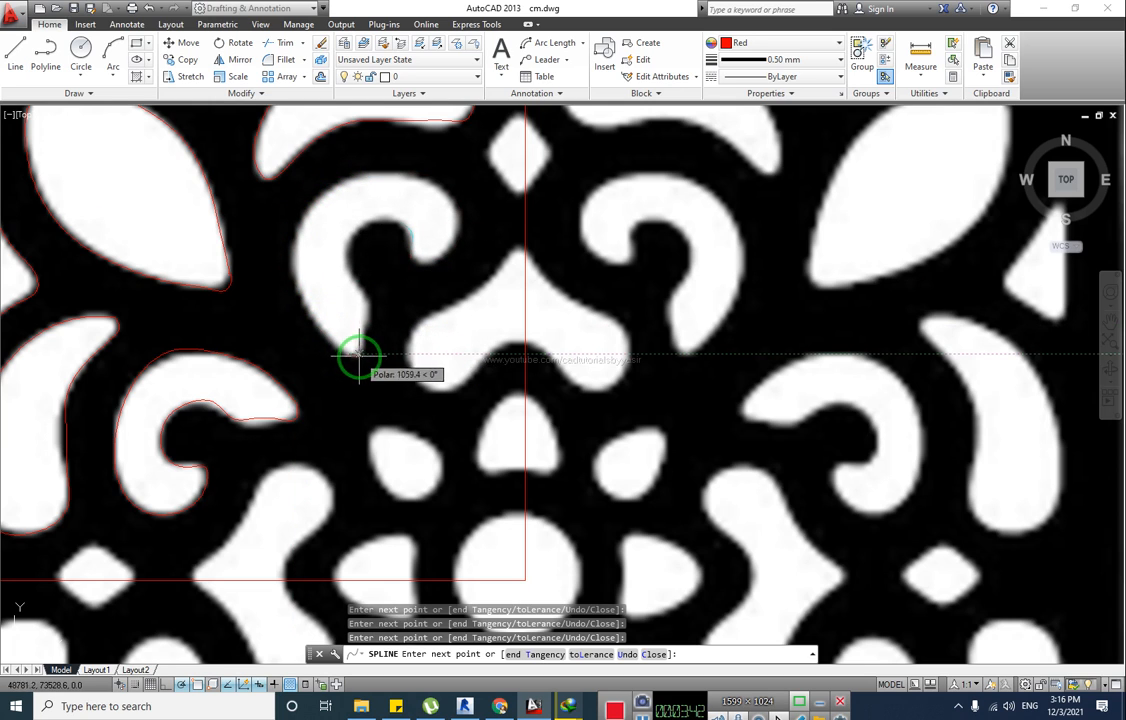
click(354, 286)
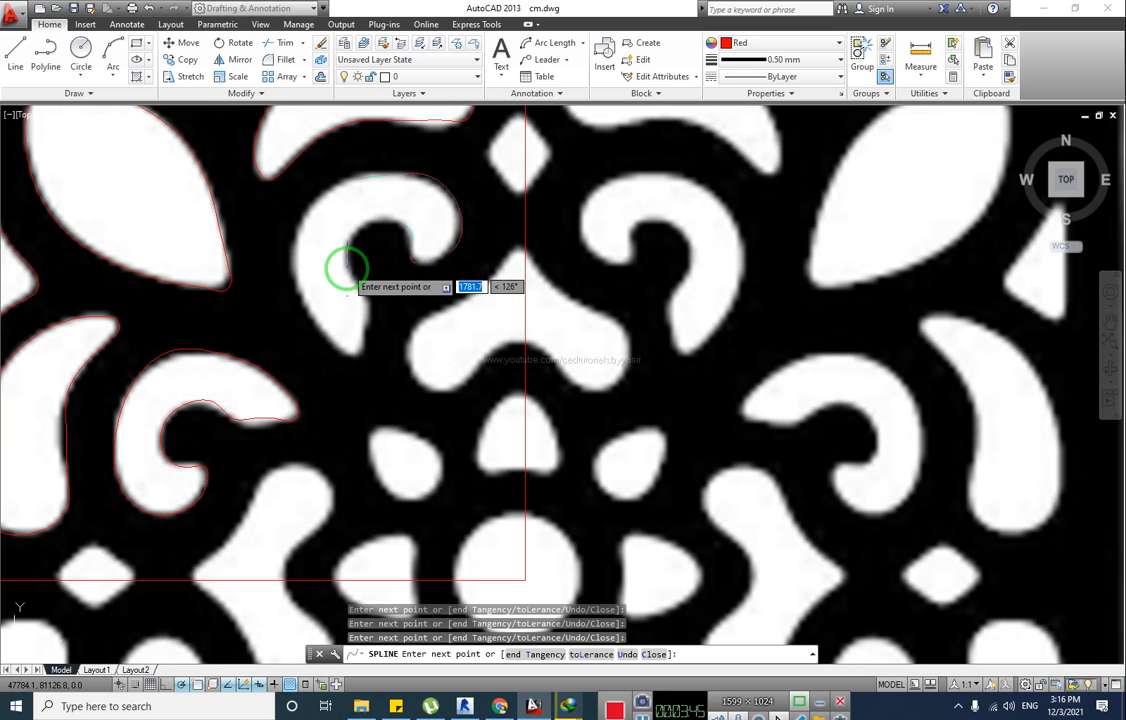
click(375, 218)
click(403, 222)
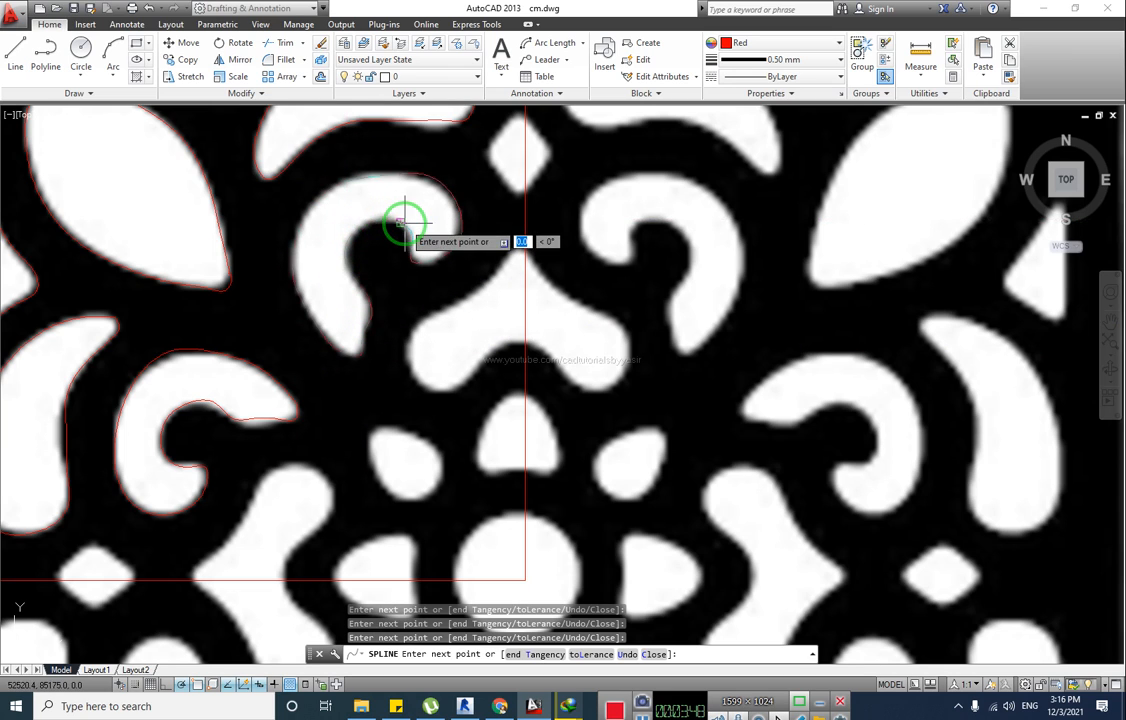
scroll(334, 352, down, 3)
middle_drag(377, 382, 446, 304)
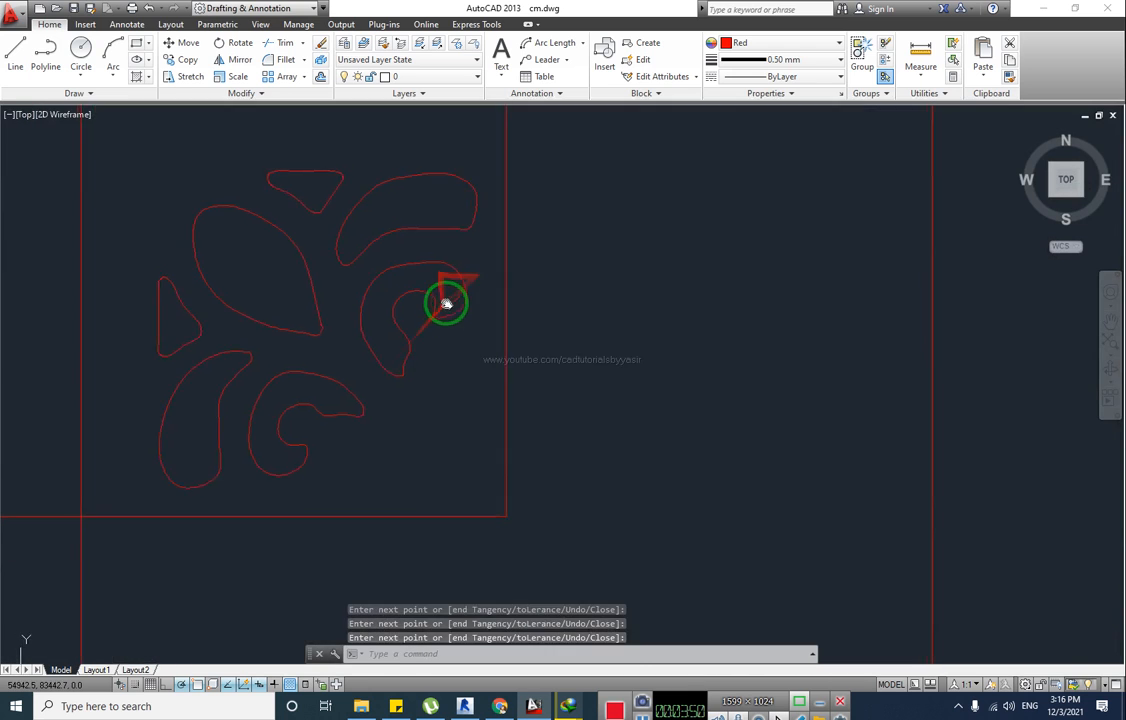
middle_drag(330, 335, 367, 270)
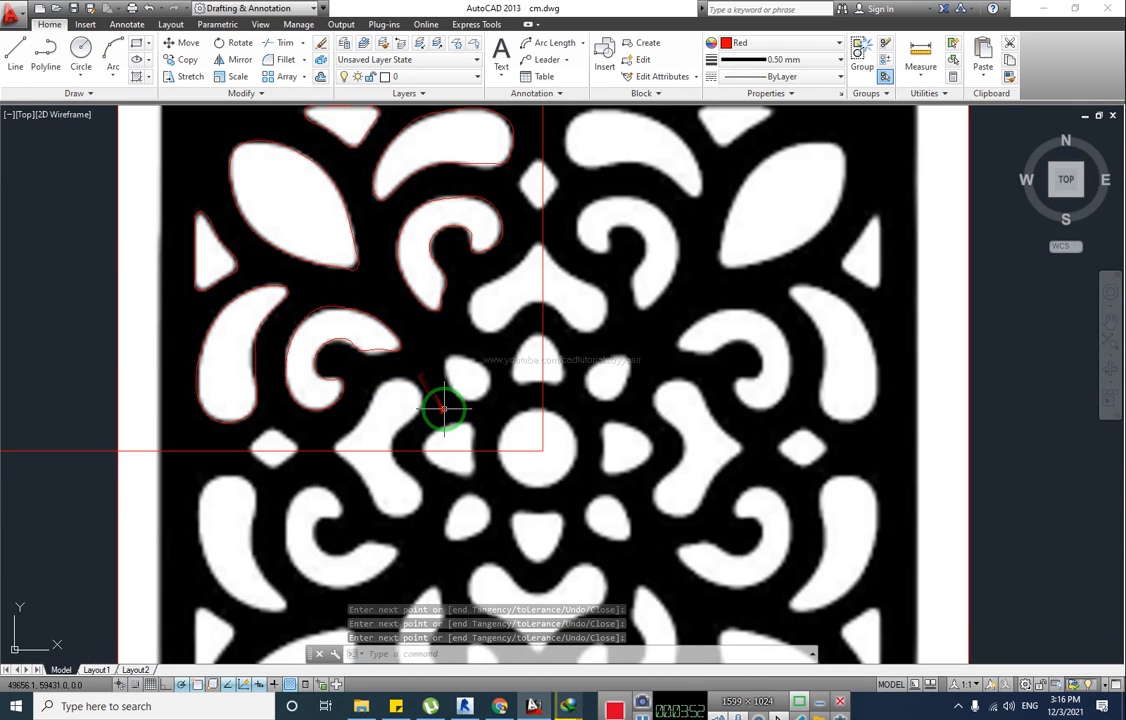
Trace the upper half of the chevron-shaped cutout on the horizontal centre line with a fit spline ending back at its start point
key(Return)
key(Return)
scroll(377, 422, up, 2)
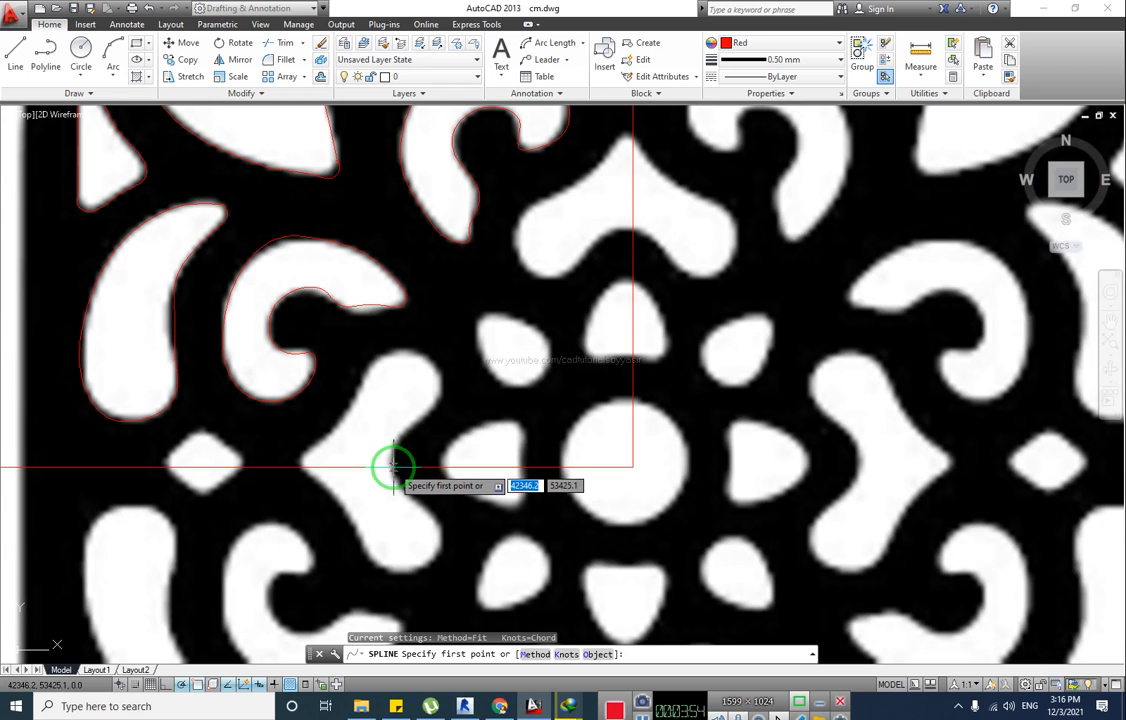
click(393, 465)
click(404, 440)
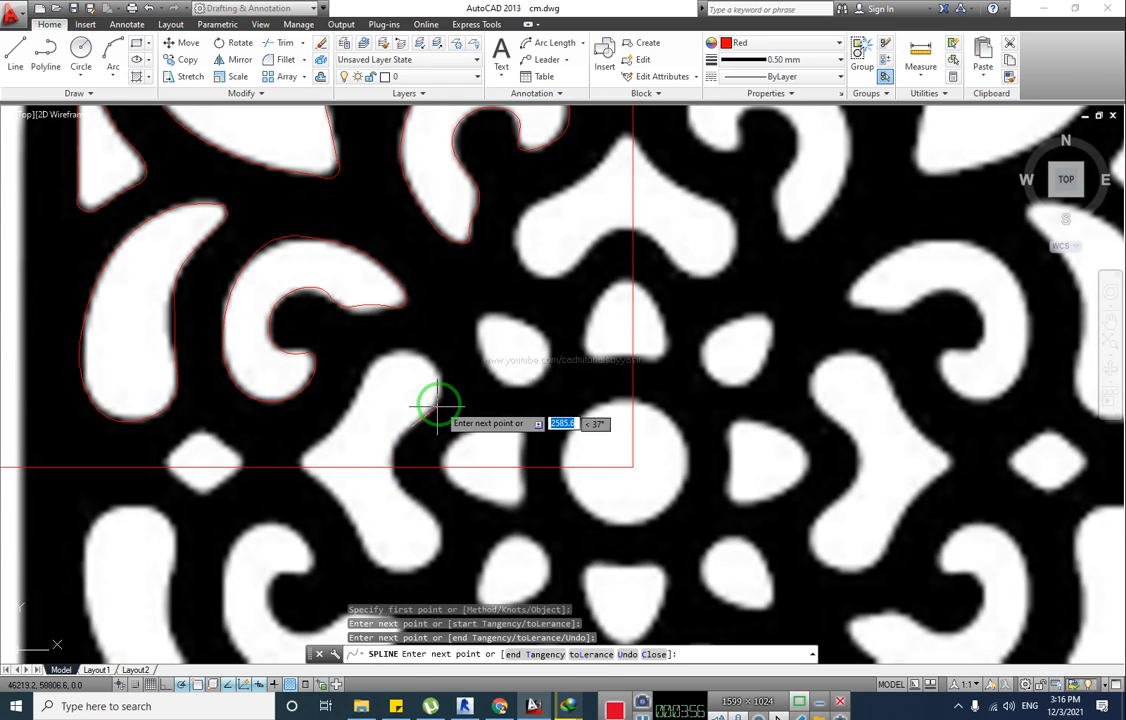
click(443, 386)
click(437, 362)
click(409, 350)
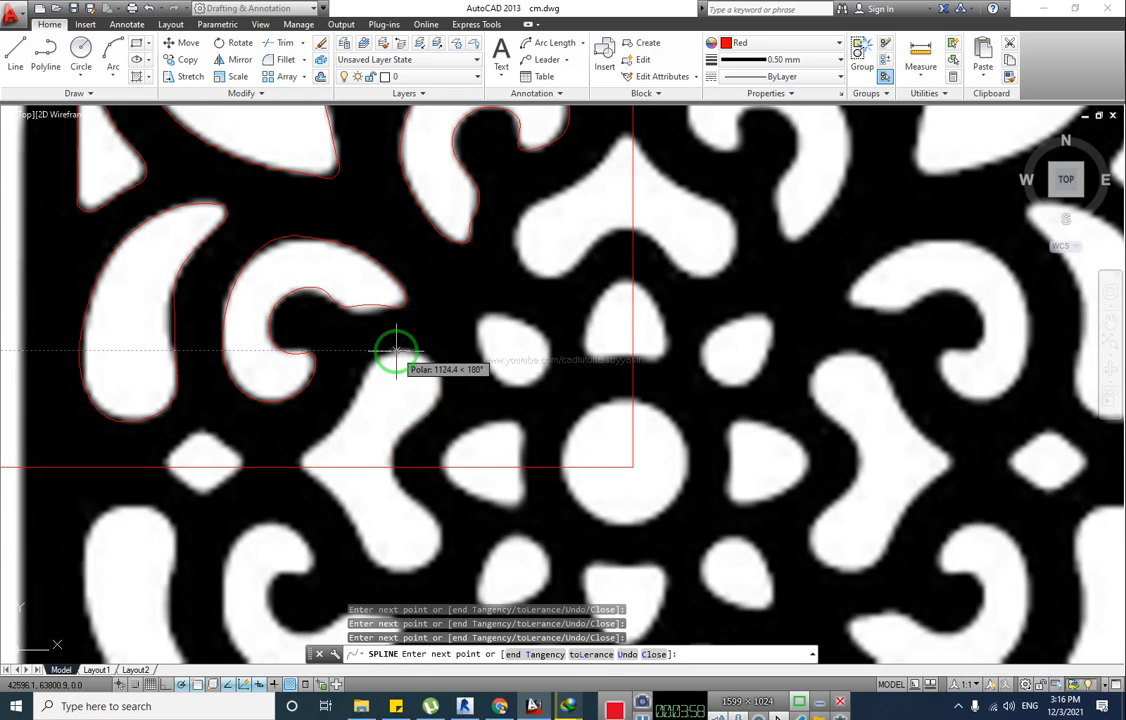
click(365, 372)
click(345, 414)
click(326, 439)
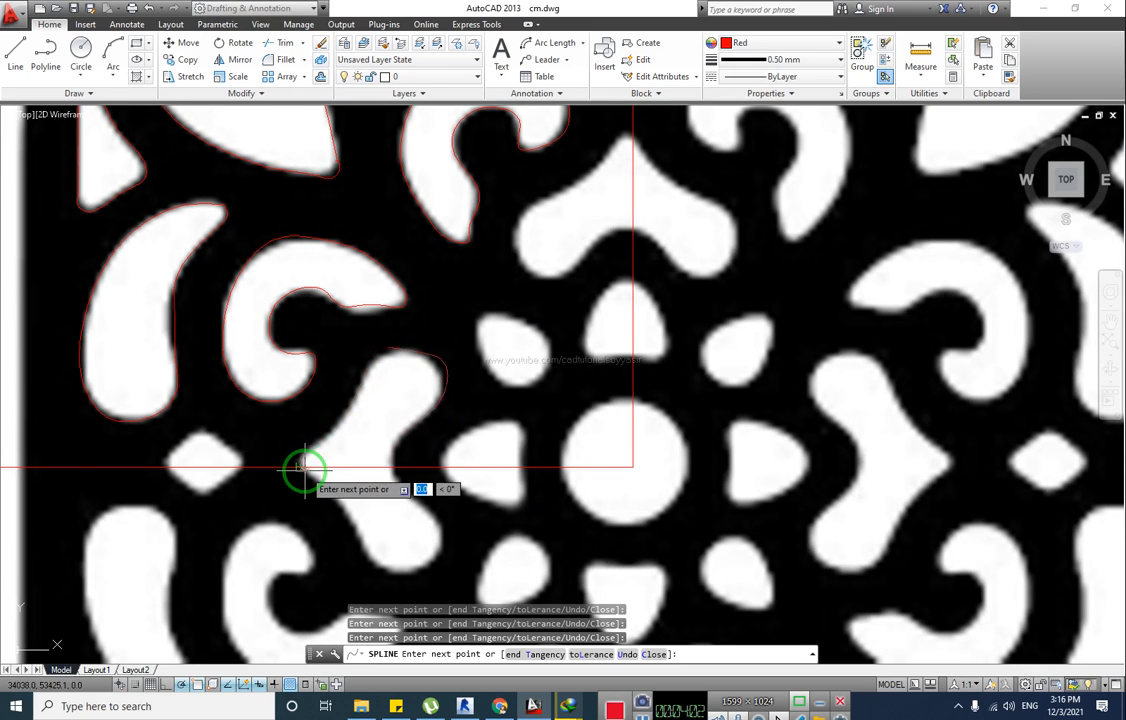
click(381, 479)
key(Return)
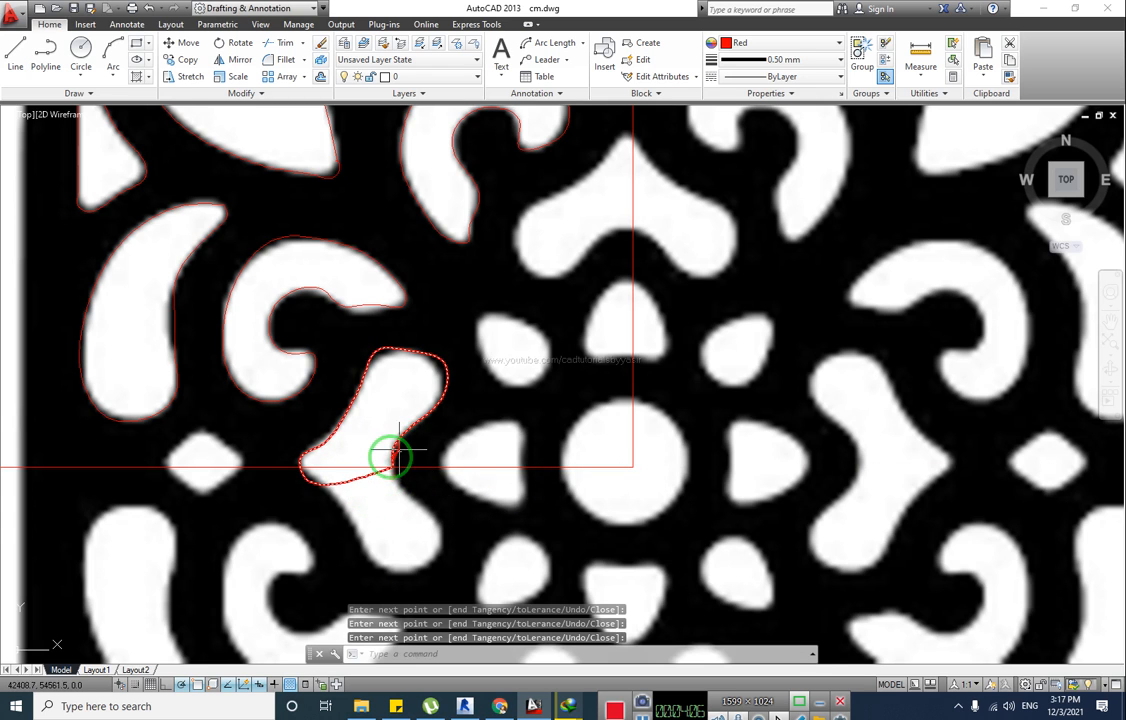
middle_drag(345, 483, 420, 455)
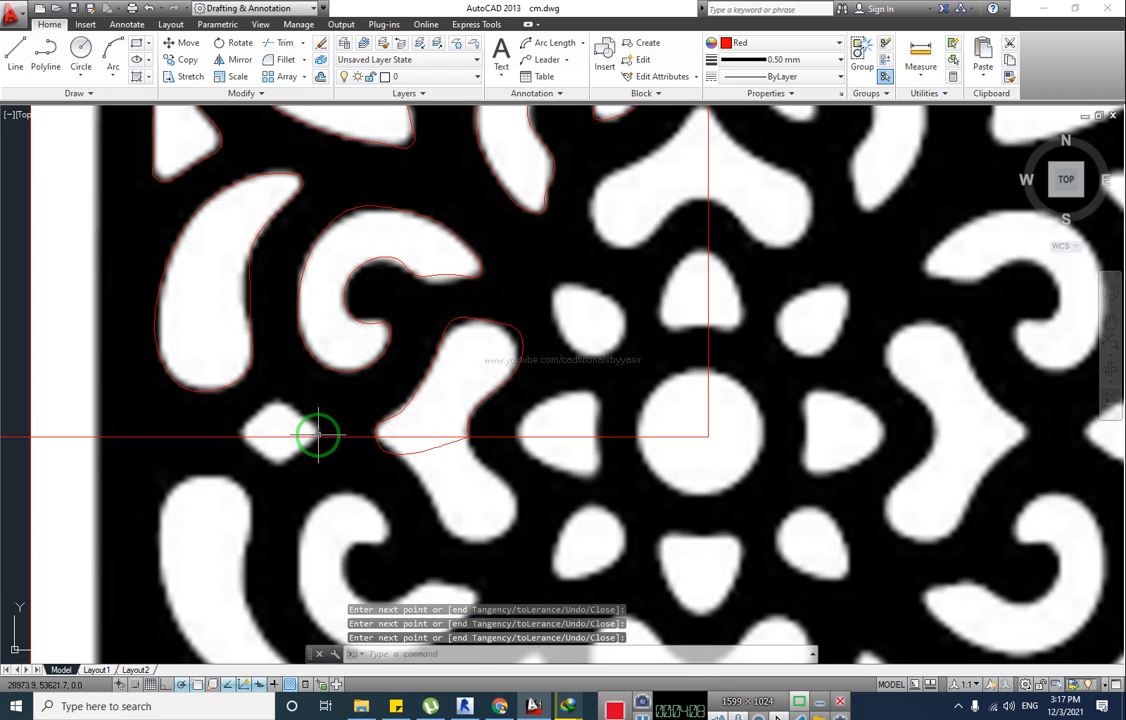
key(Return)
click(308, 428)
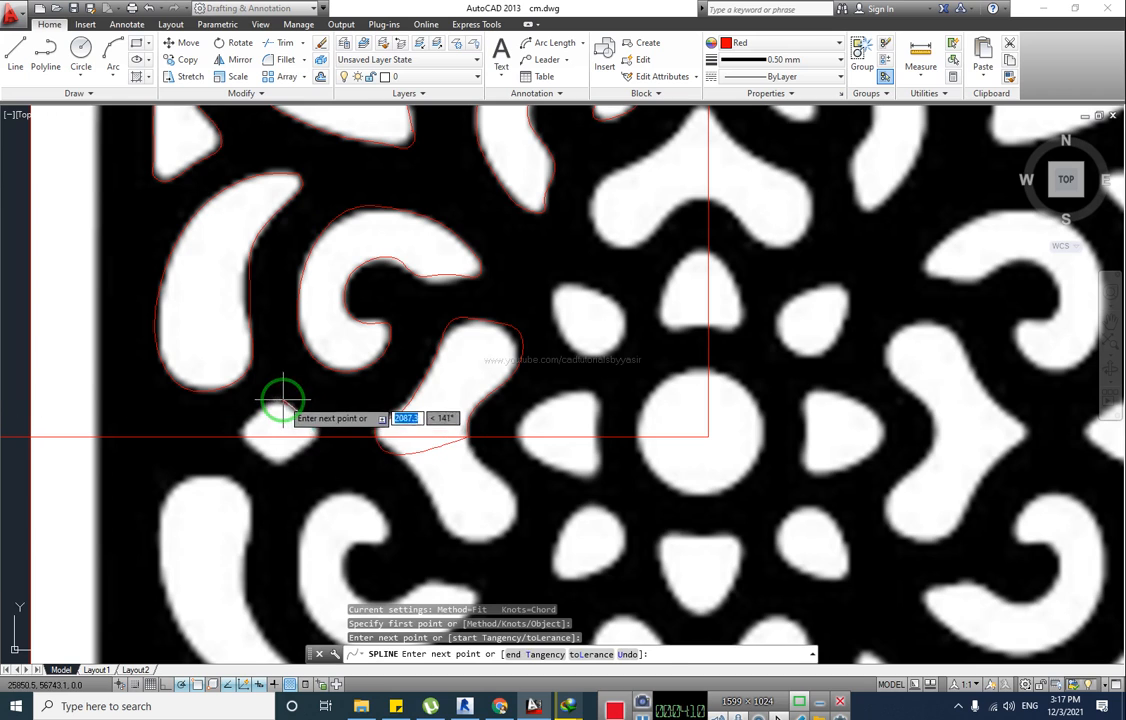
click(283, 400)
click(262, 407)
click(247, 420)
click(241, 436)
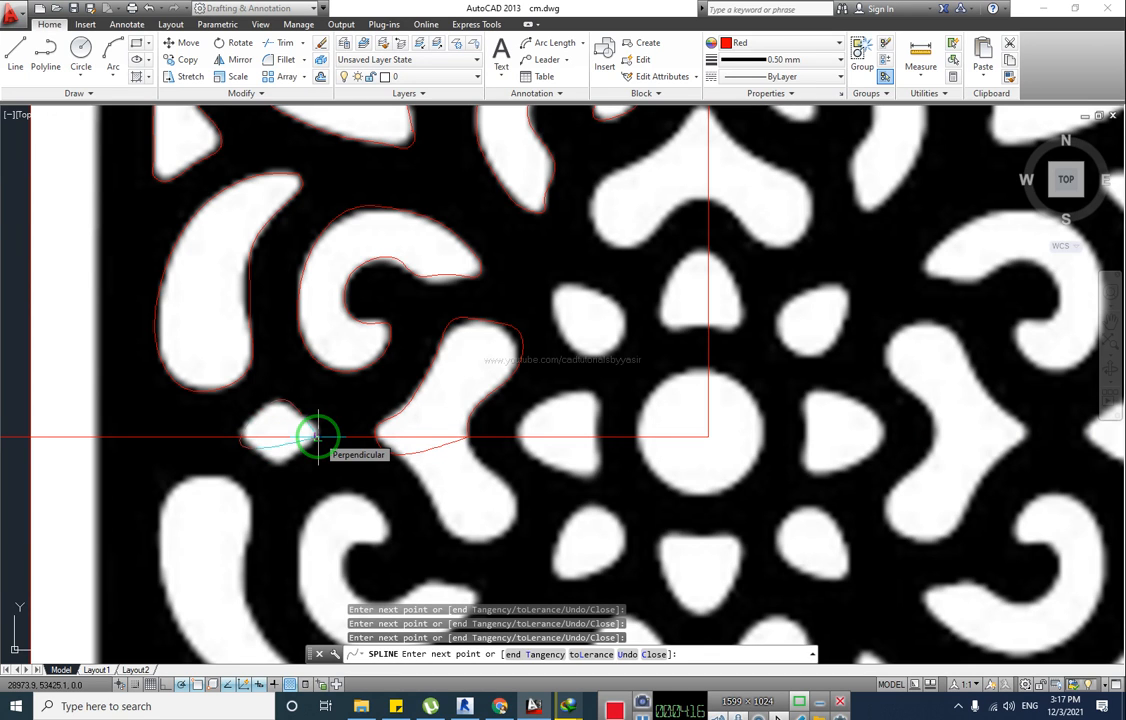
key(Escape)
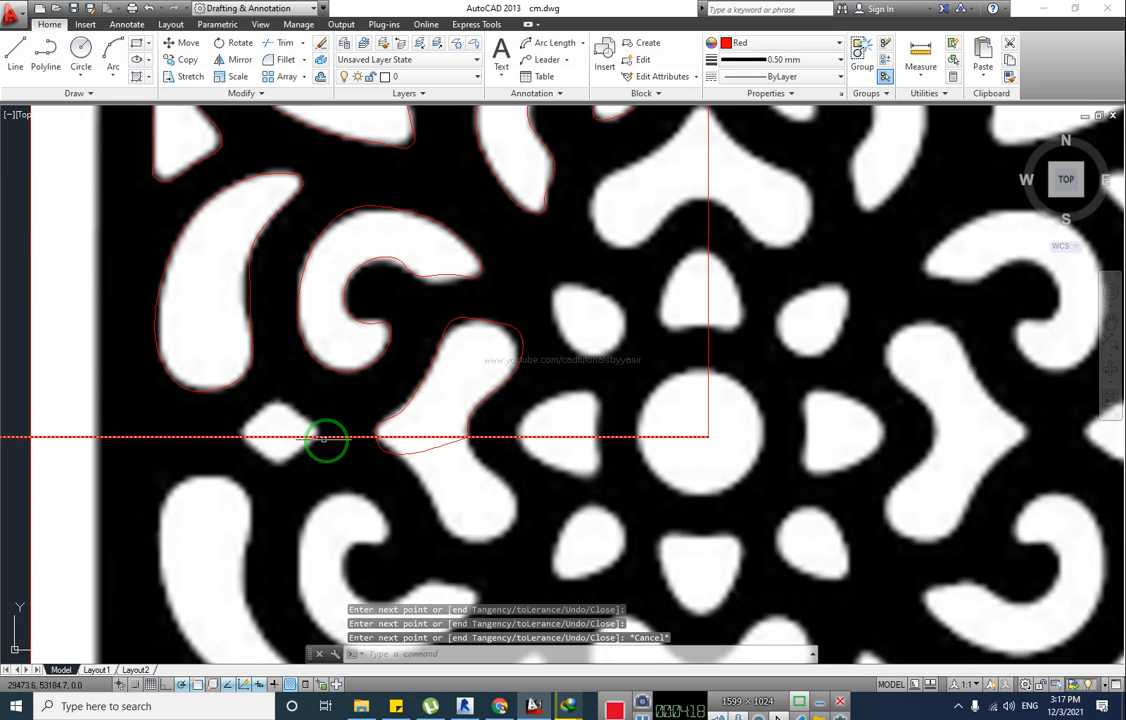
Draw a line across the left diamond cutout along the horizontal centre line, from its right corner to its left corner
scroll(326, 440, up, 4)
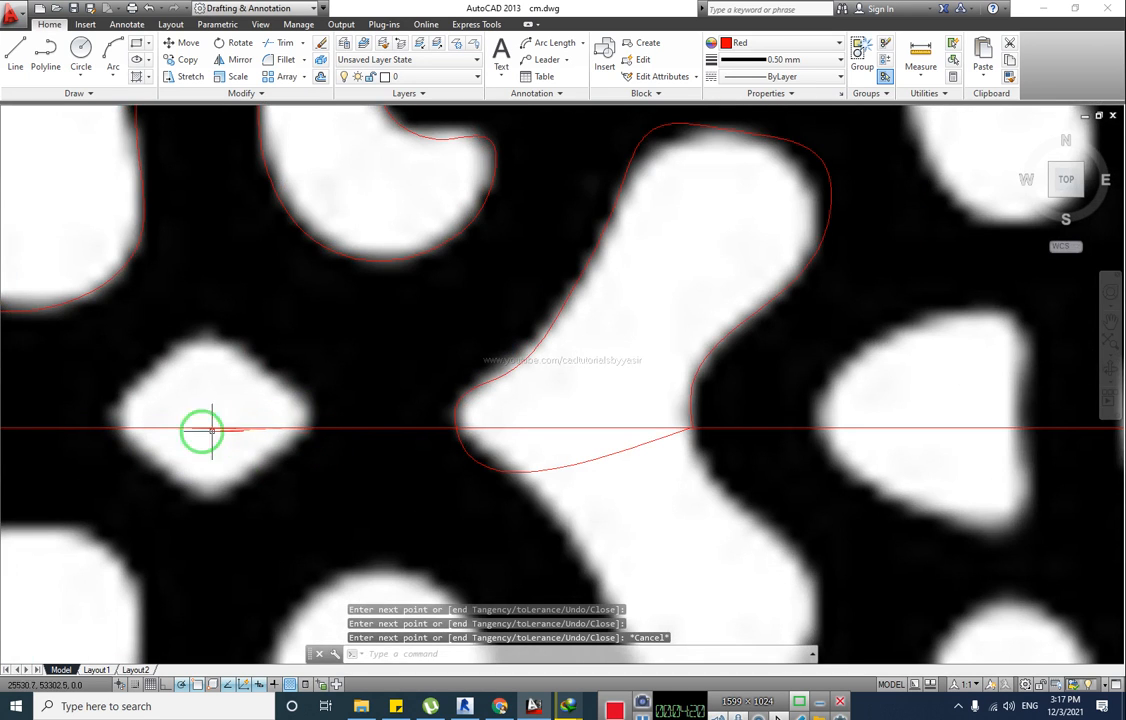
click(15, 55)
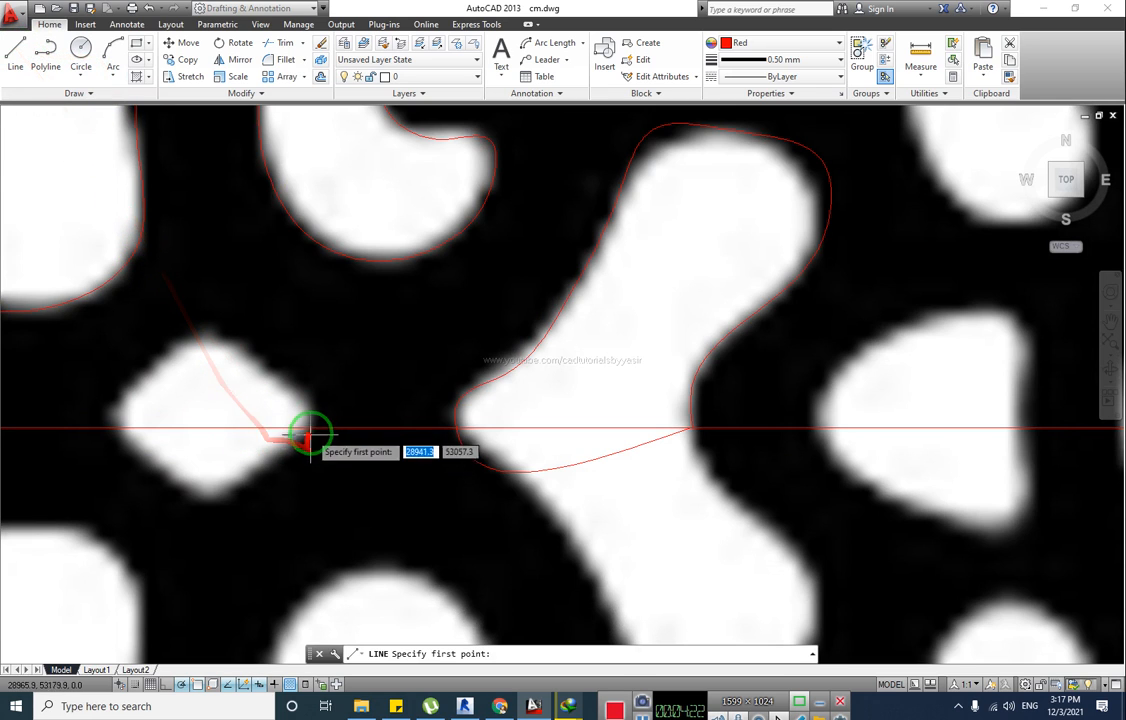
click(310, 428)
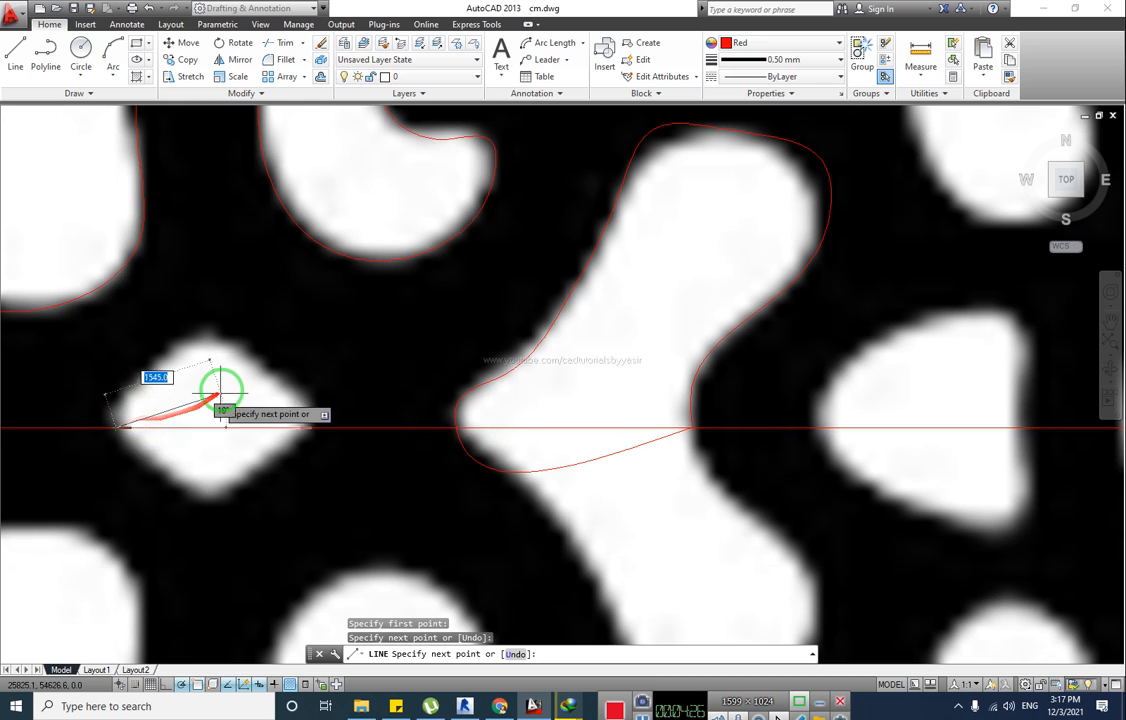
key(Escape)
Trace the upper half of the left diamond cutout with a spline from its right corner over the peak to its left corner
click(43, 94)
click(20, 111)
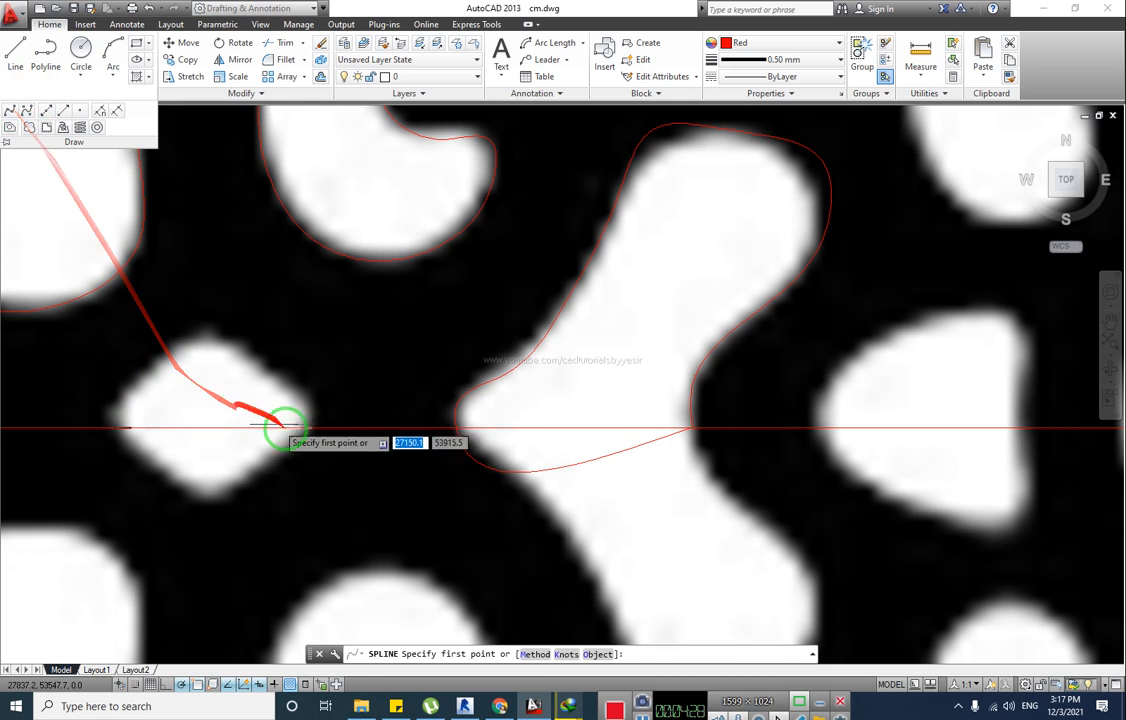
click(310, 428)
click(303, 400)
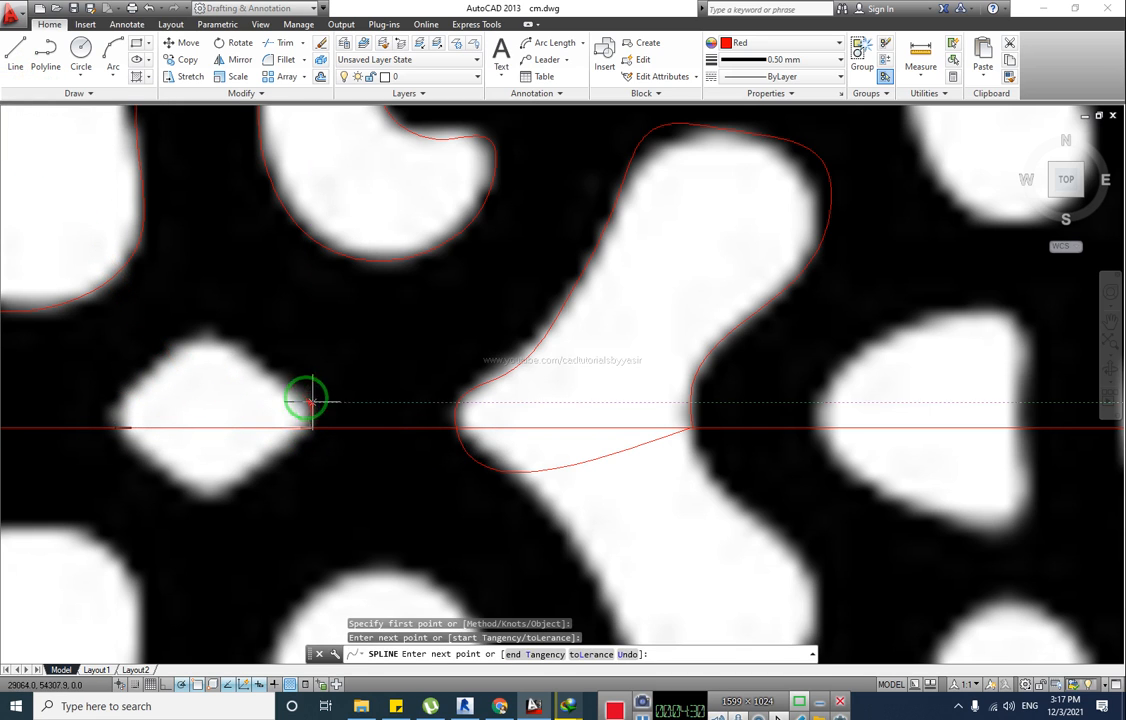
click(262, 360)
click(208, 329)
click(156, 356)
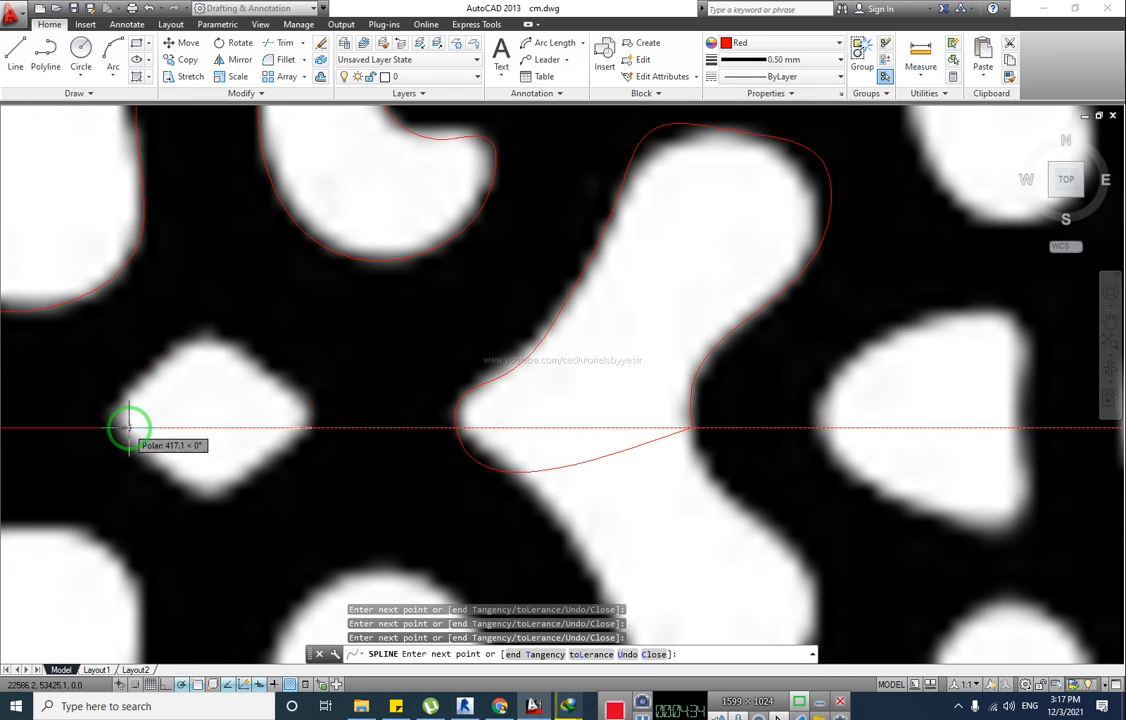
key(Return)
Trace the small teardrop cutout diagonally up and left of the central circle with a fit spline around its whole outline
scroll(305, 432, down, 3)
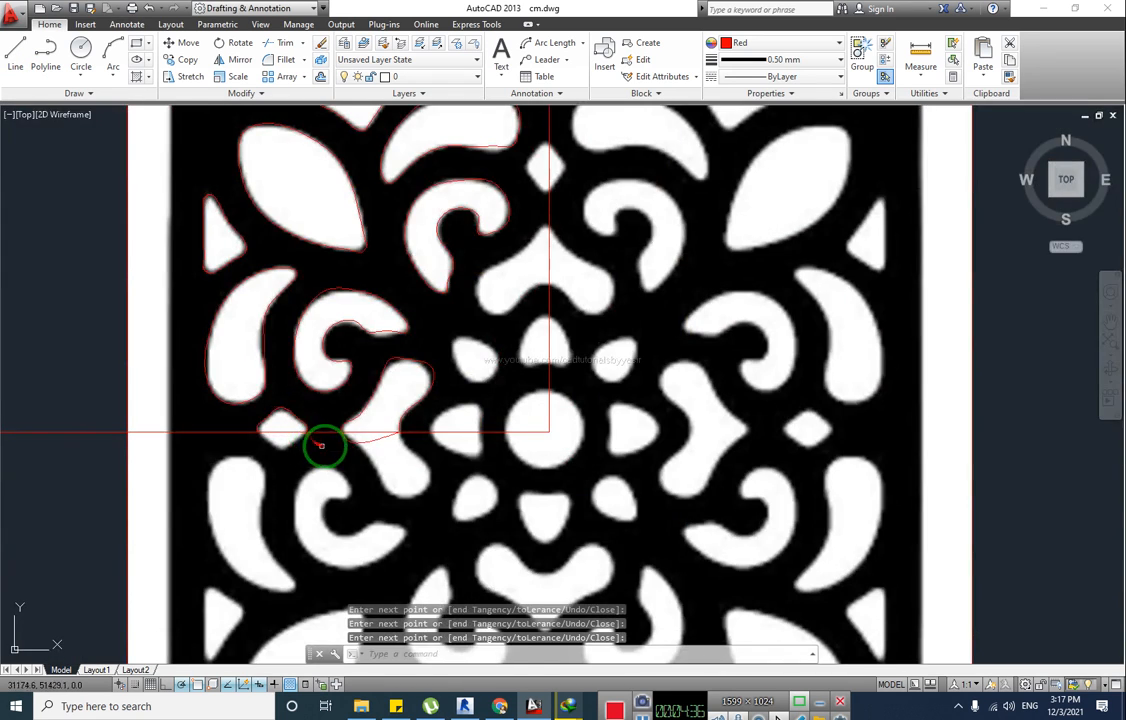
middle_drag(326, 445, 224, 423)
middle_drag(409, 358, 336, 392)
key(Return)
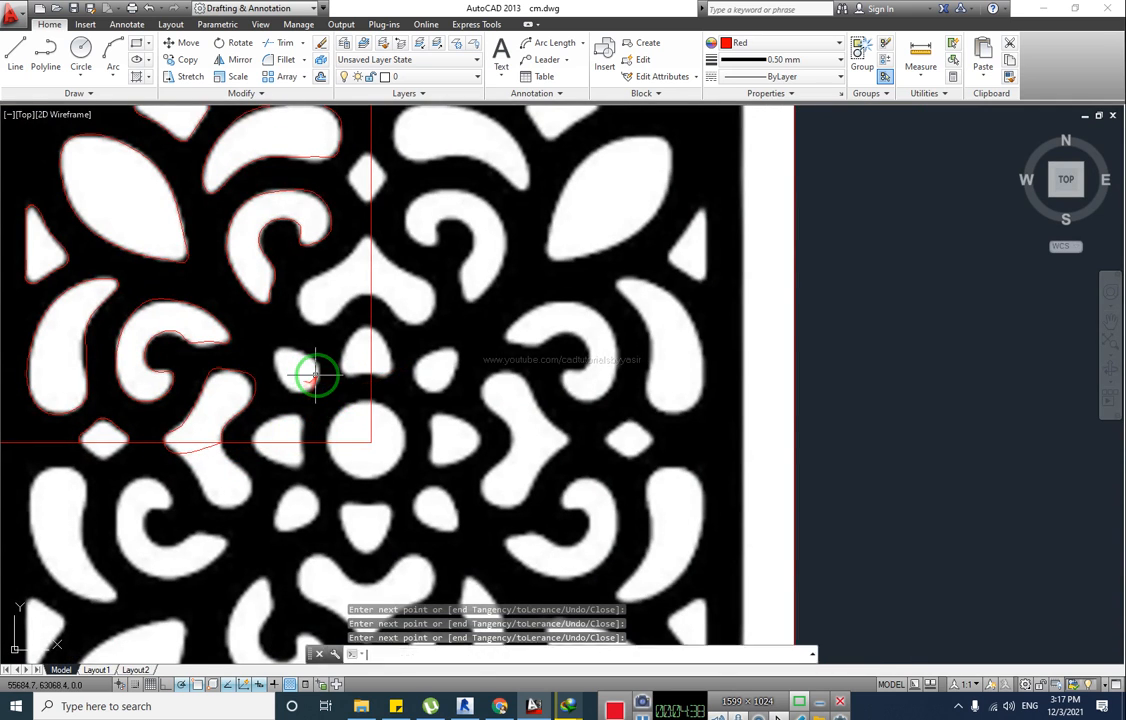
scroll(309, 372, up, 3)
click(312, 345)
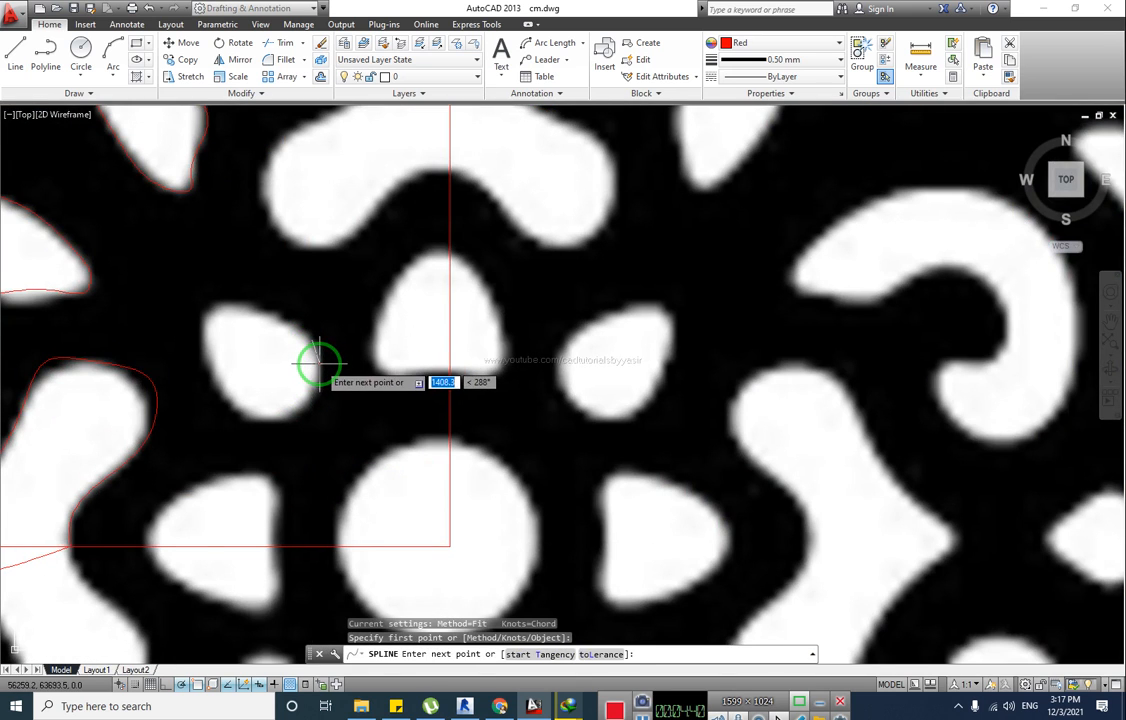
click(304, 382)
click(293, 401)
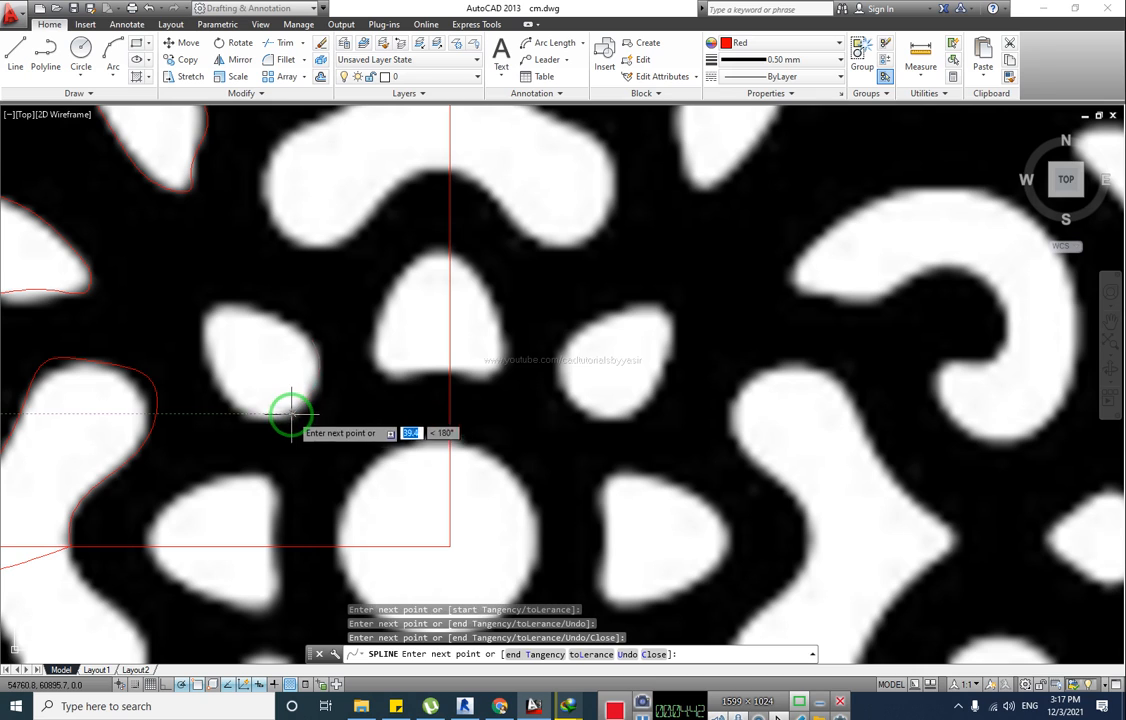
click(284, 405)
click(268, 413)
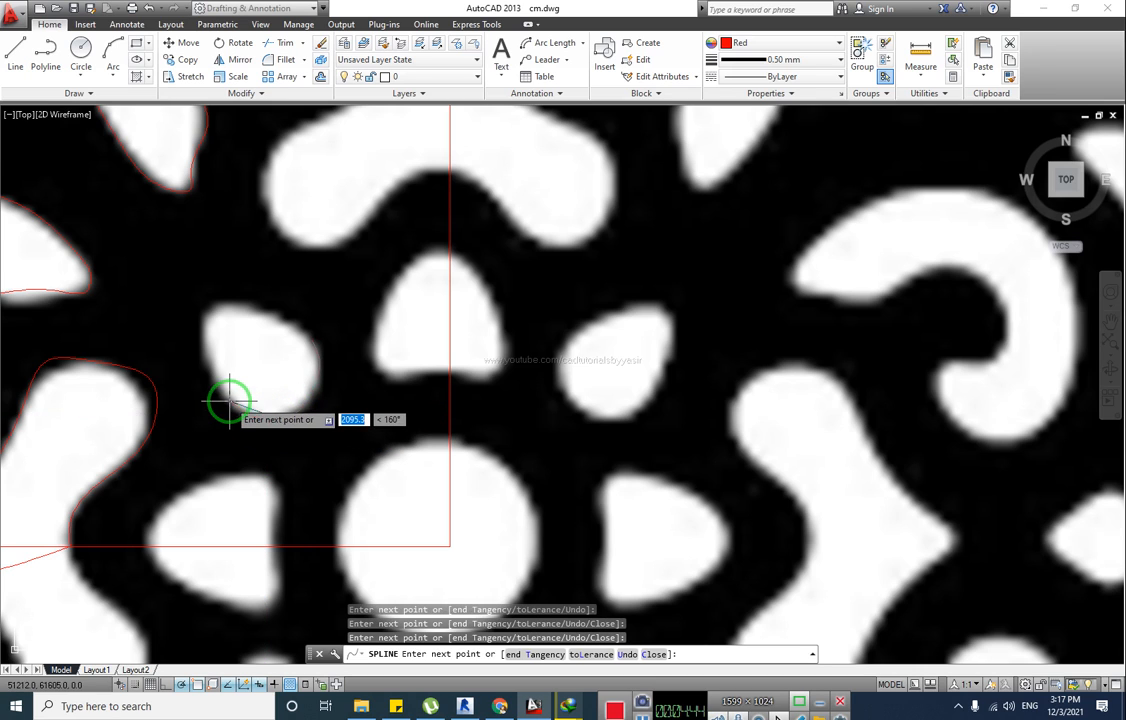
click(234, 400)
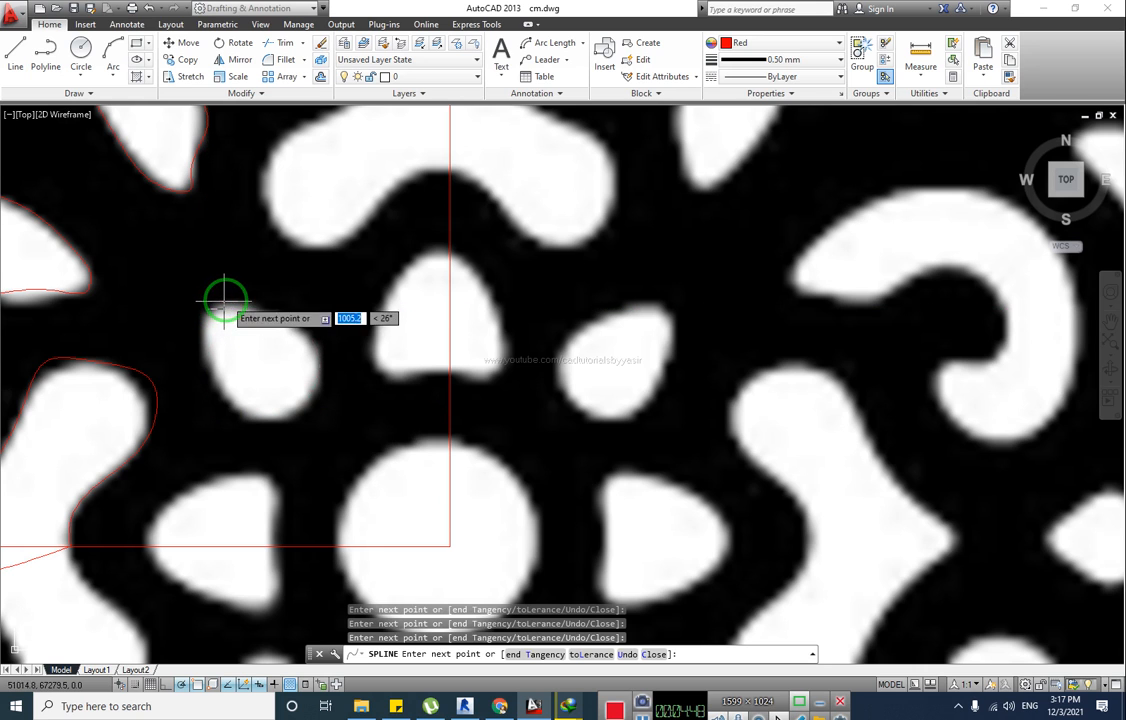
click(302, 334)
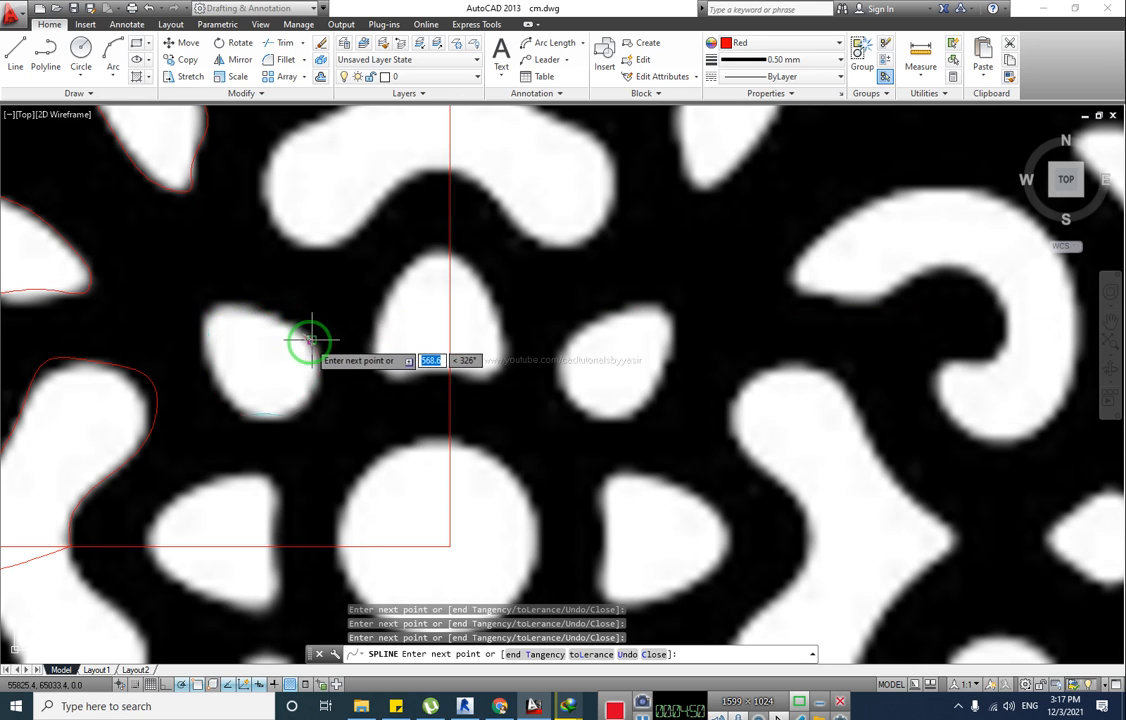
key(Return)
Trace the left half of the arrowhead-shaped cutout on the vertical centre line with a fit spline ending back at its start point
middle_drag(304, 410, 371, 482)
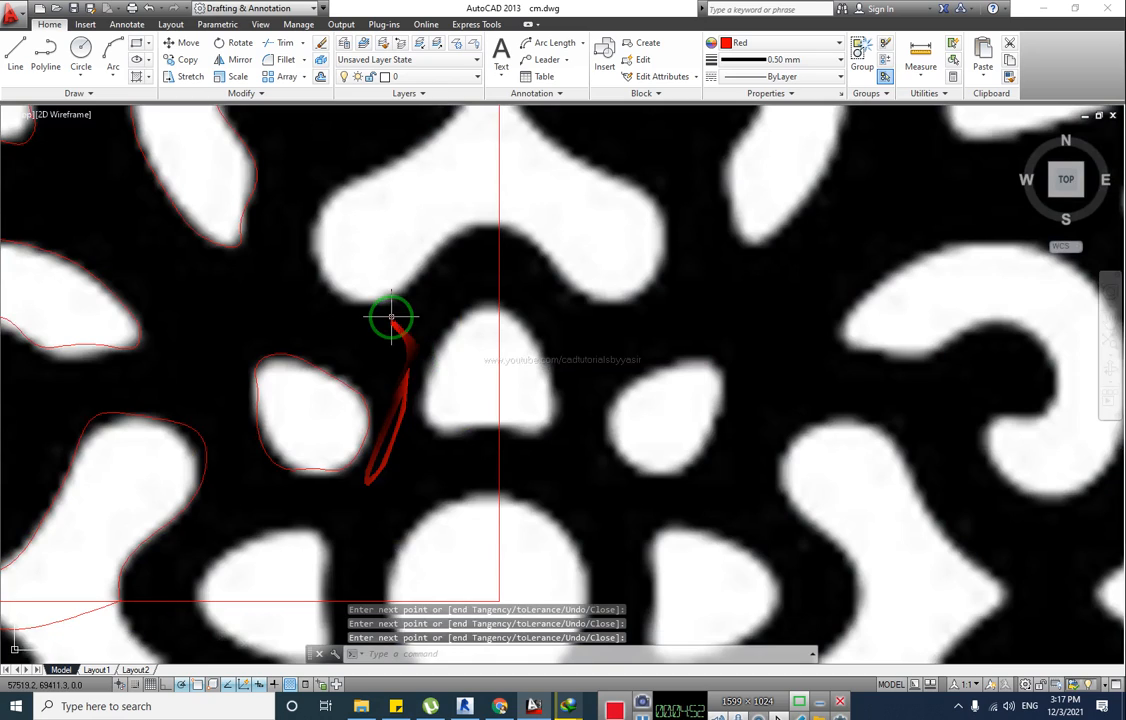
scroll(392, 316, down, 1)
middle_drag(387, 344, 382, 390)
key(Return)
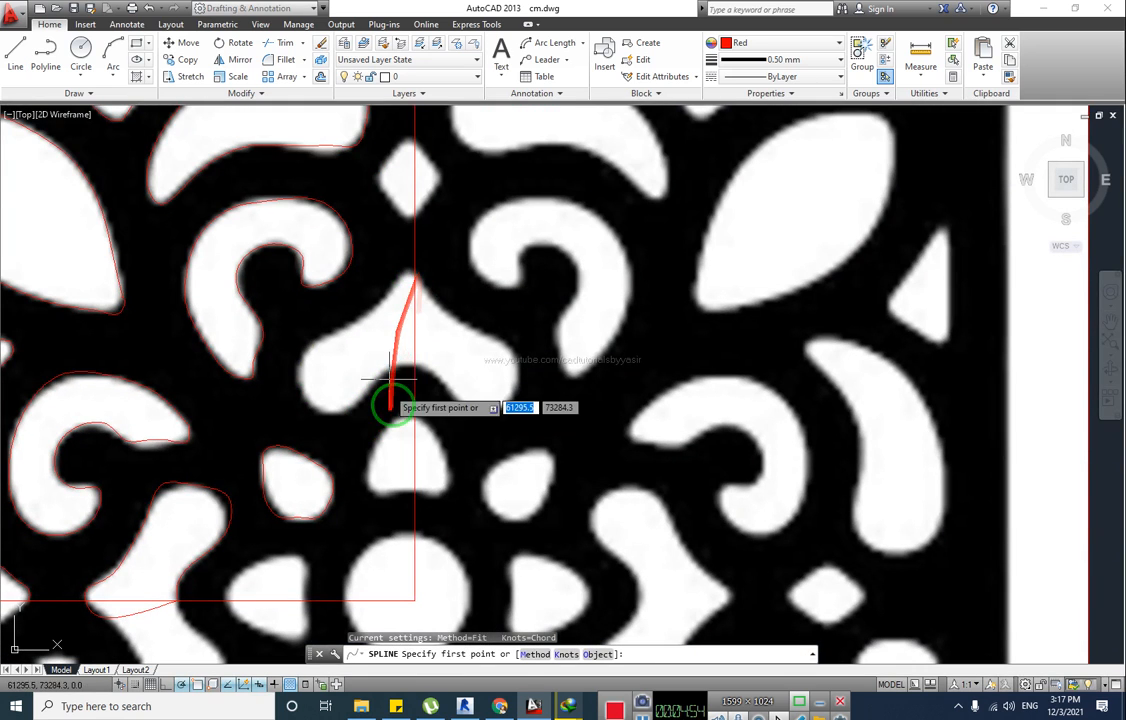
click(392, 364)
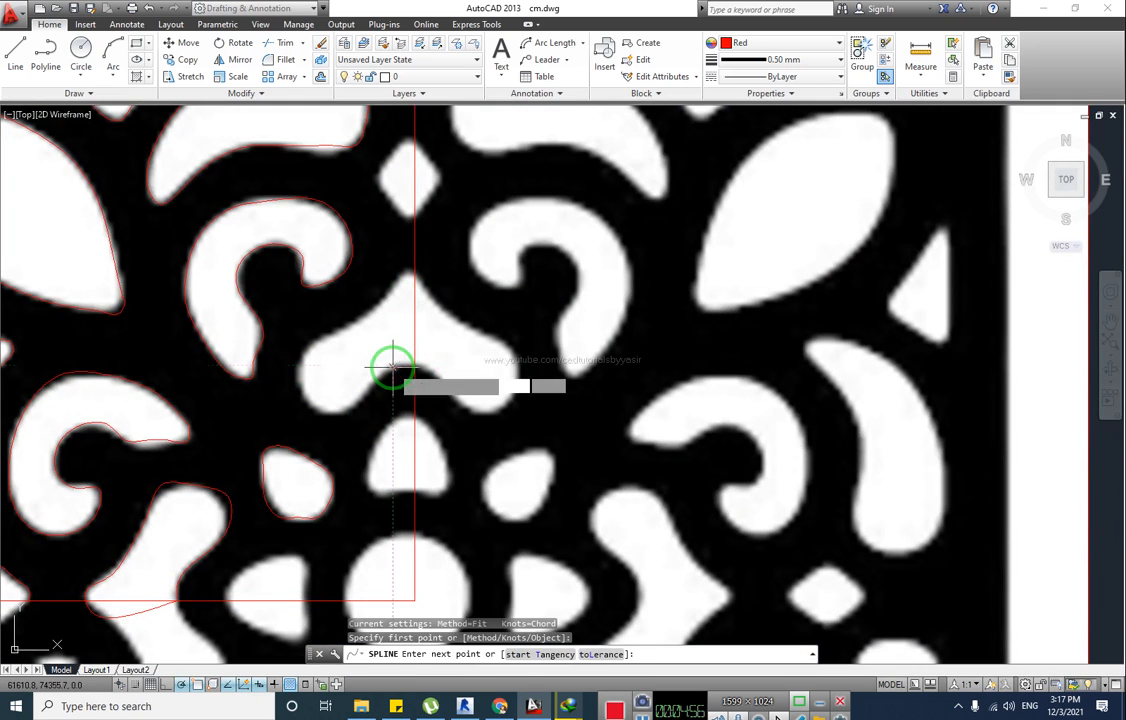
click(369, 389)
click(337, 412)
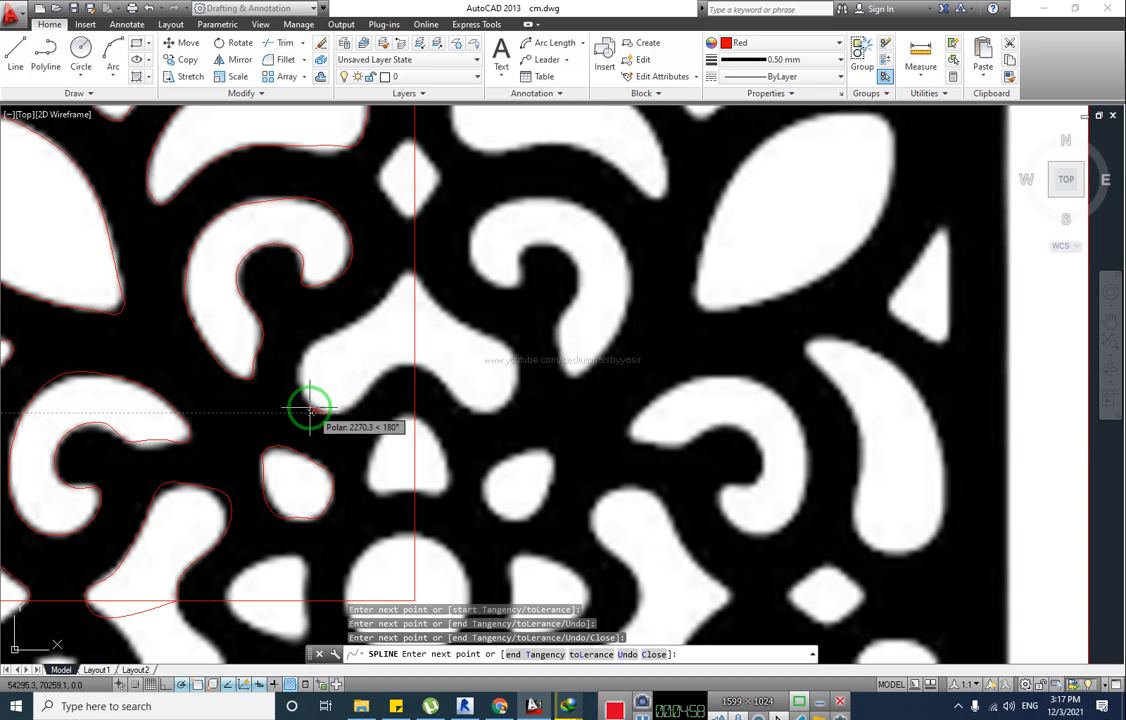
click(310, 412)
click(298, 390)
click(315, 348)
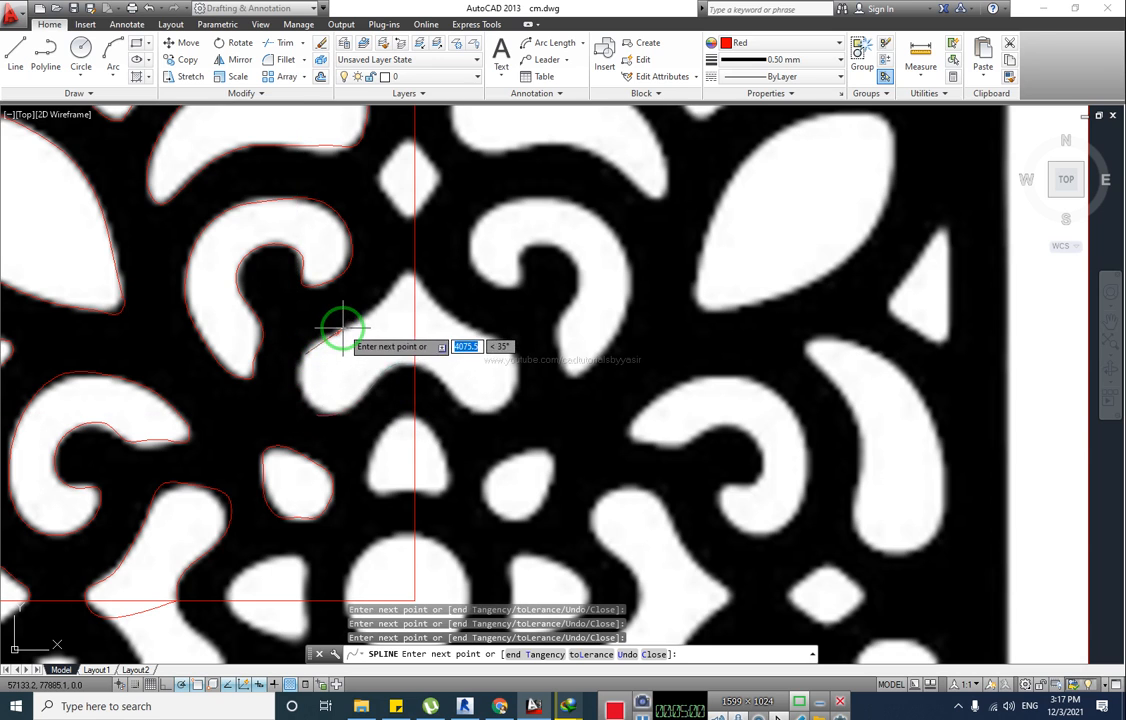
click(346, 326)
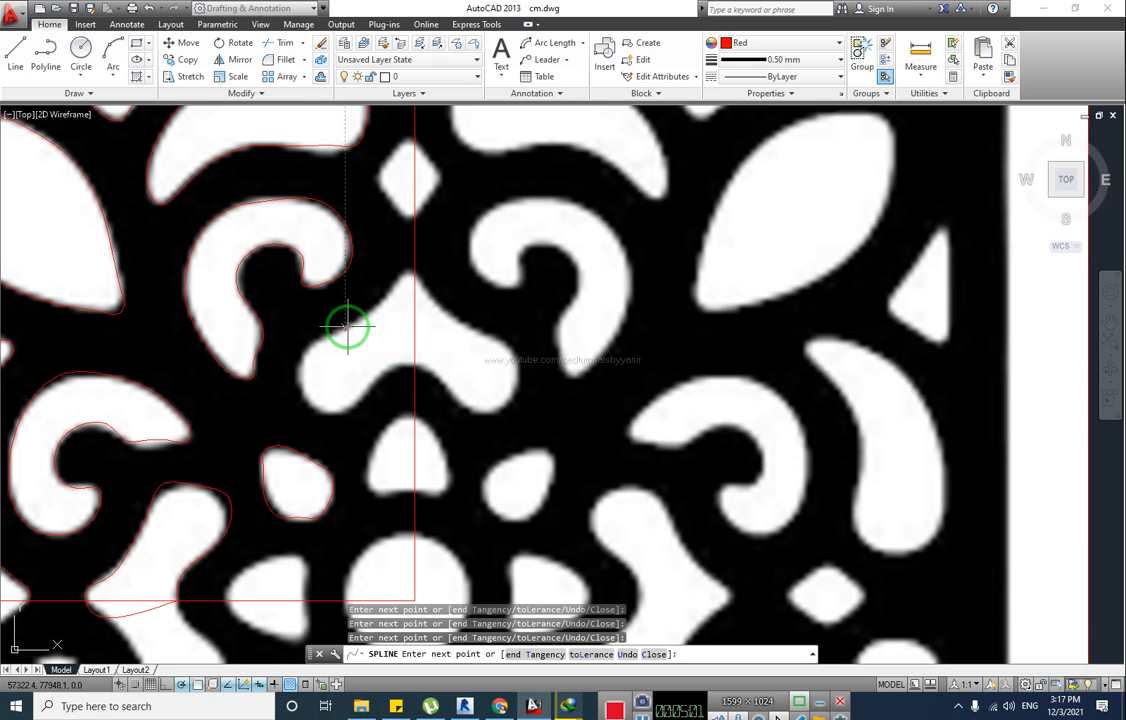
click(413, 318)
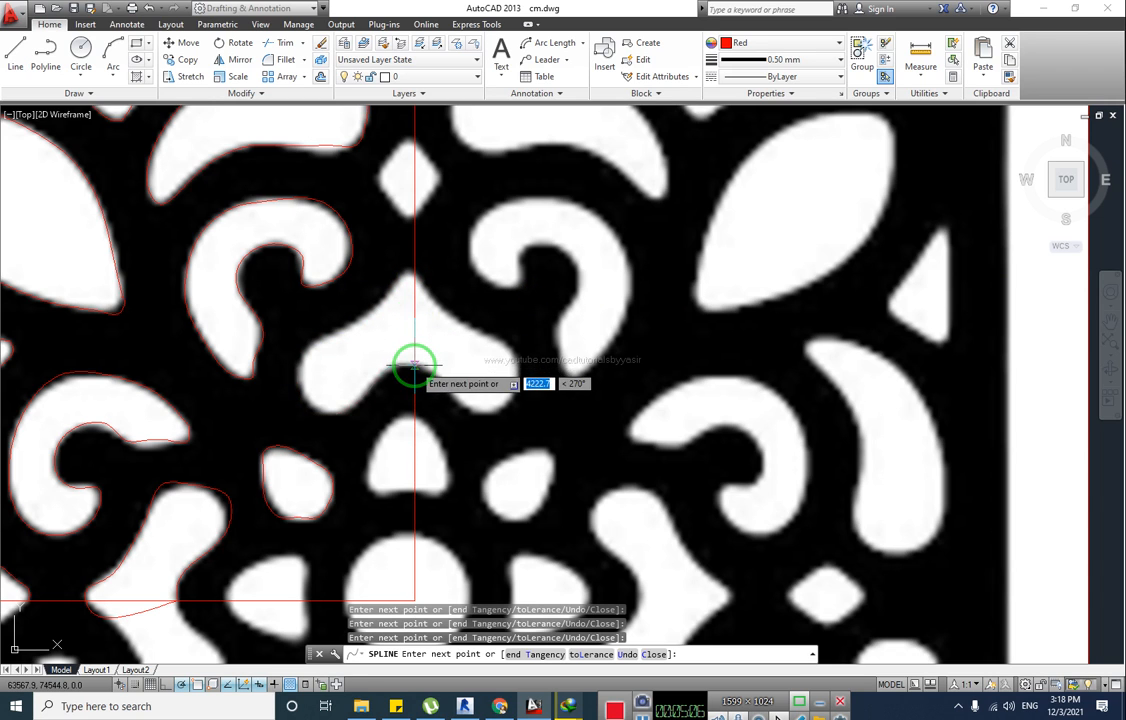
key(Return)
Trace the left half of the upper diamond cutout on the vertical centre line with a fit spline
middle_drag(371, 295, 400, 393)
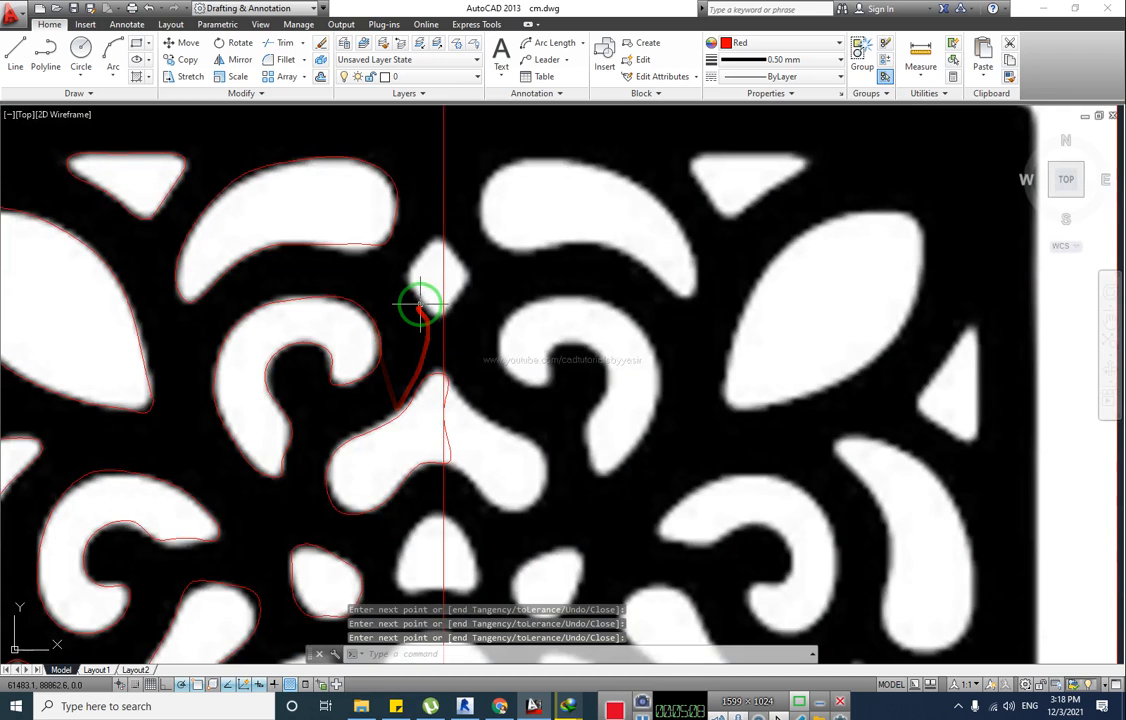
middle_drag(436, 293, 417, 344)
key(Return)
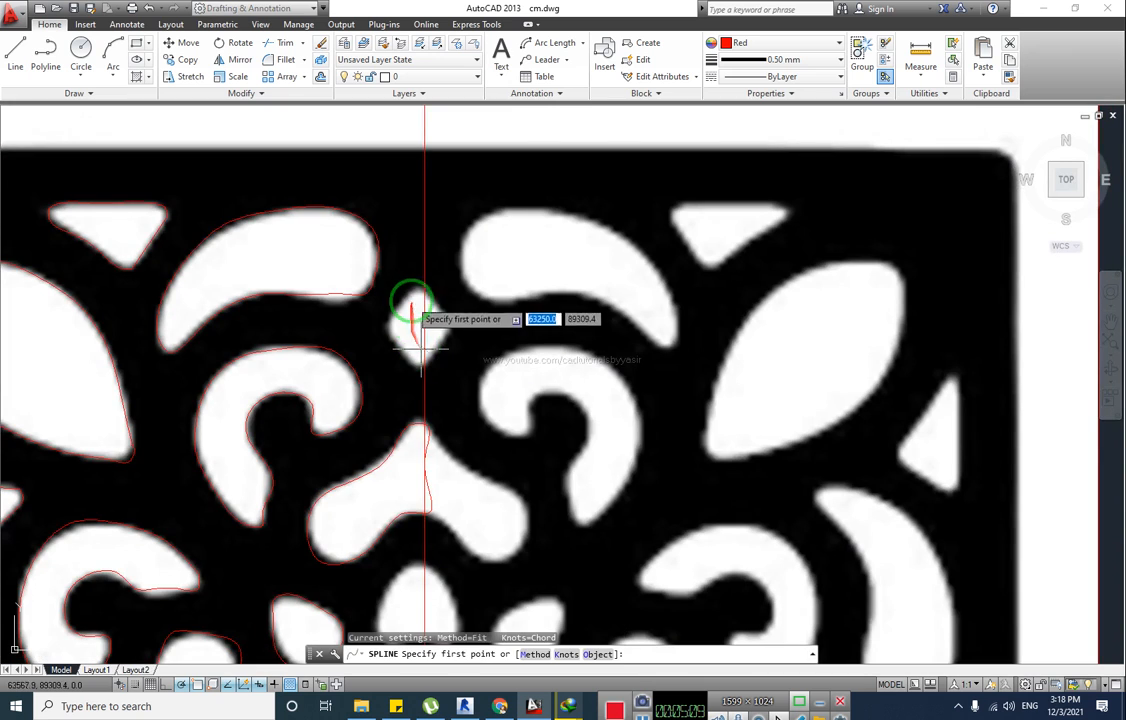
click(422, 289)
click(403, 302)
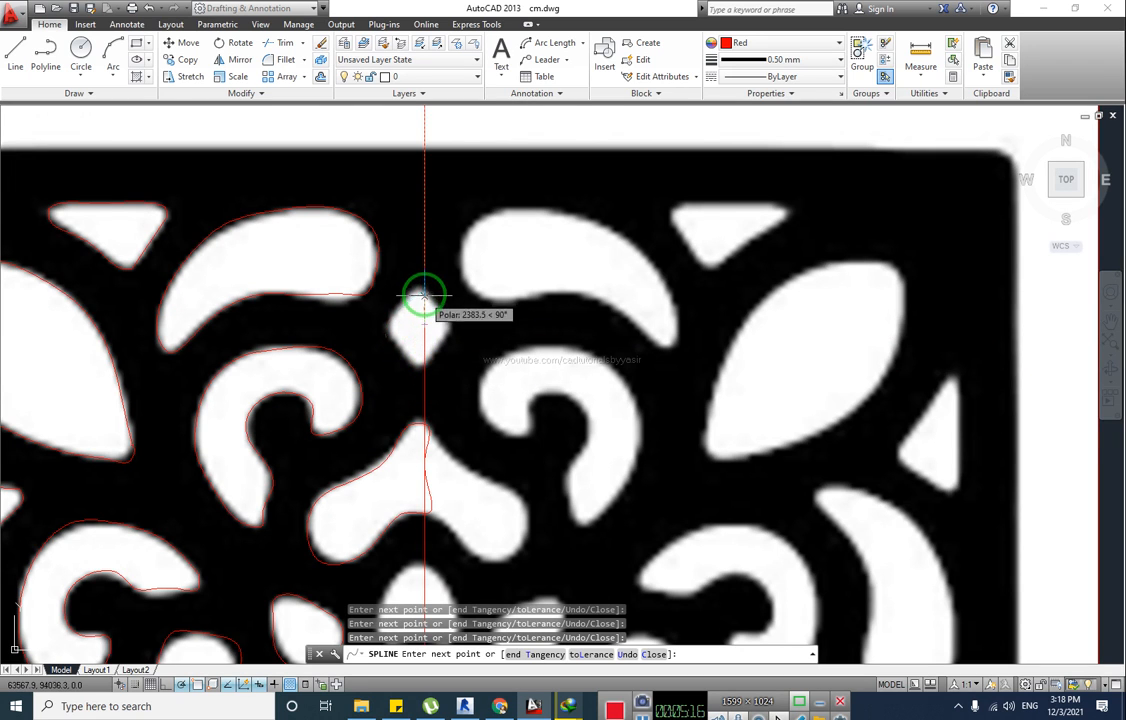
key(Return)
scroll(425, 292, down, 5)
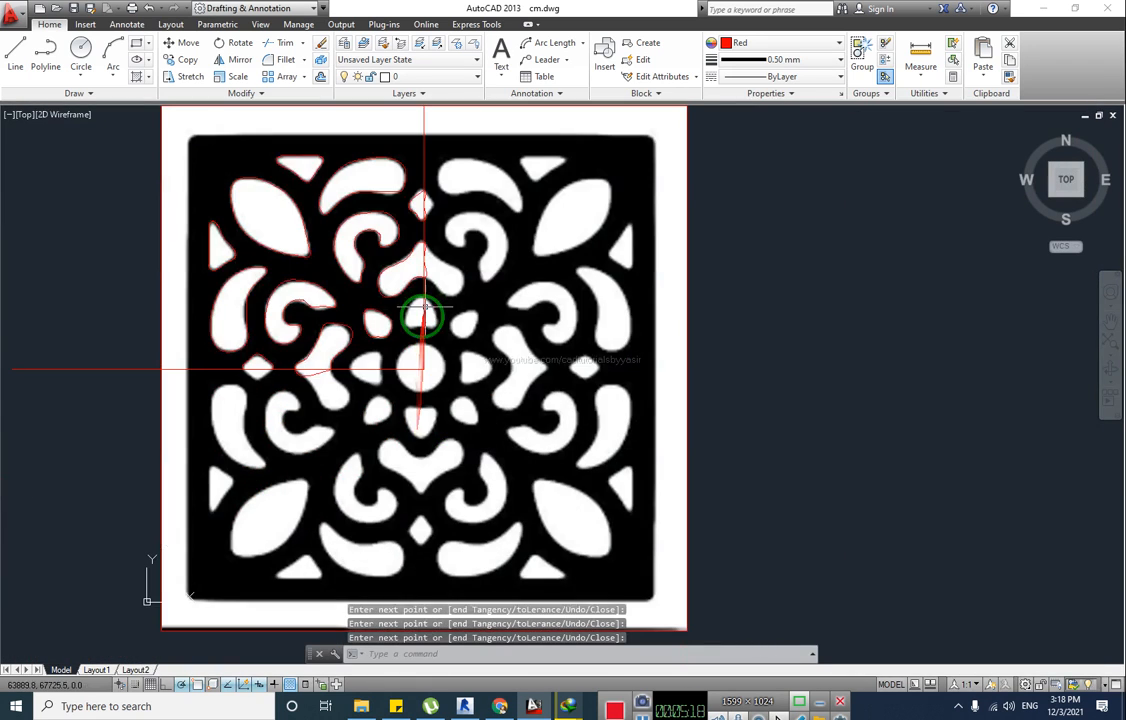
scroll(350, 392, up, 4)
key(Return)
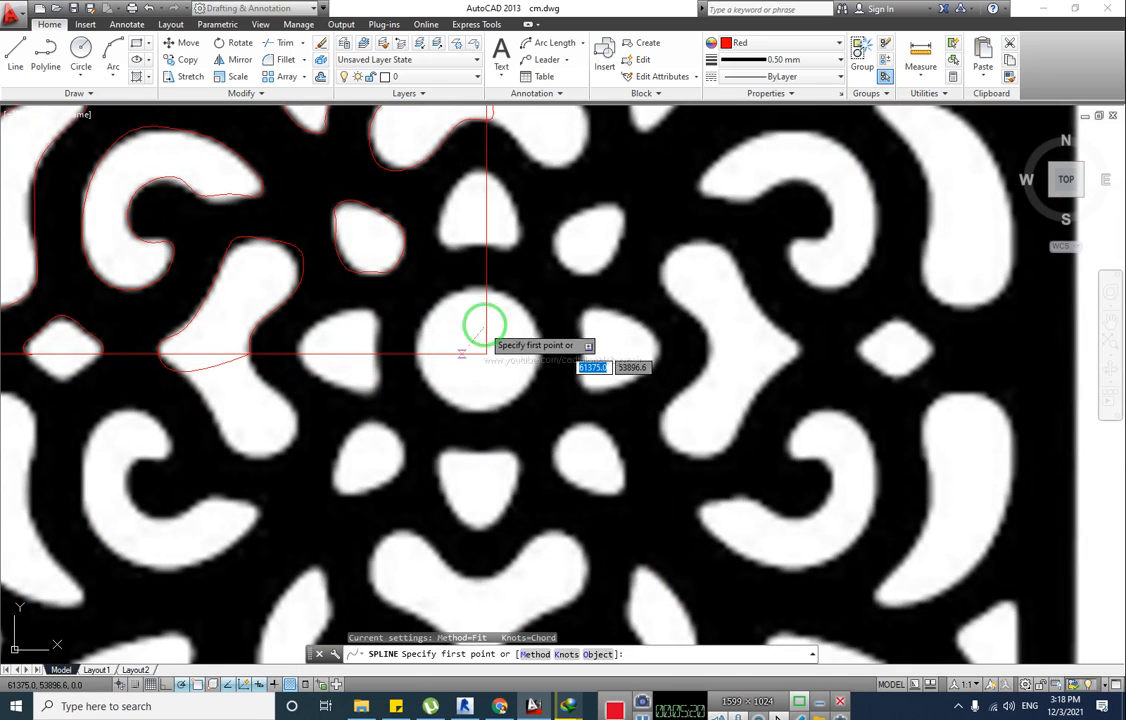
click(486, 350)
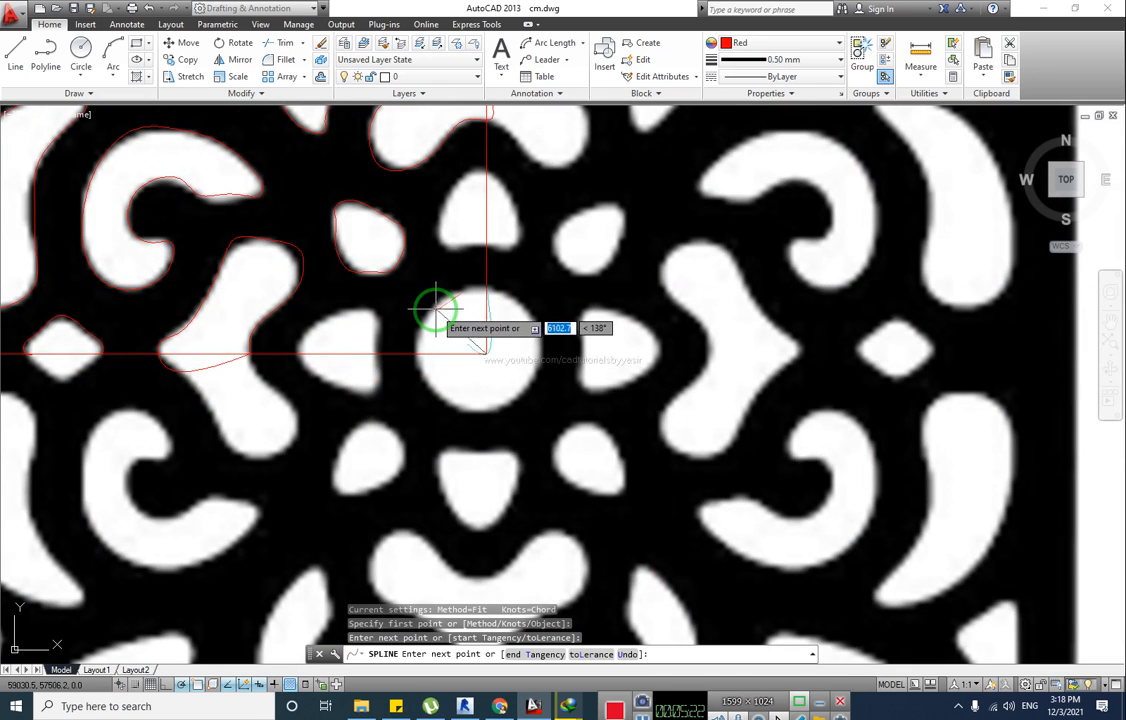
key(Escape)
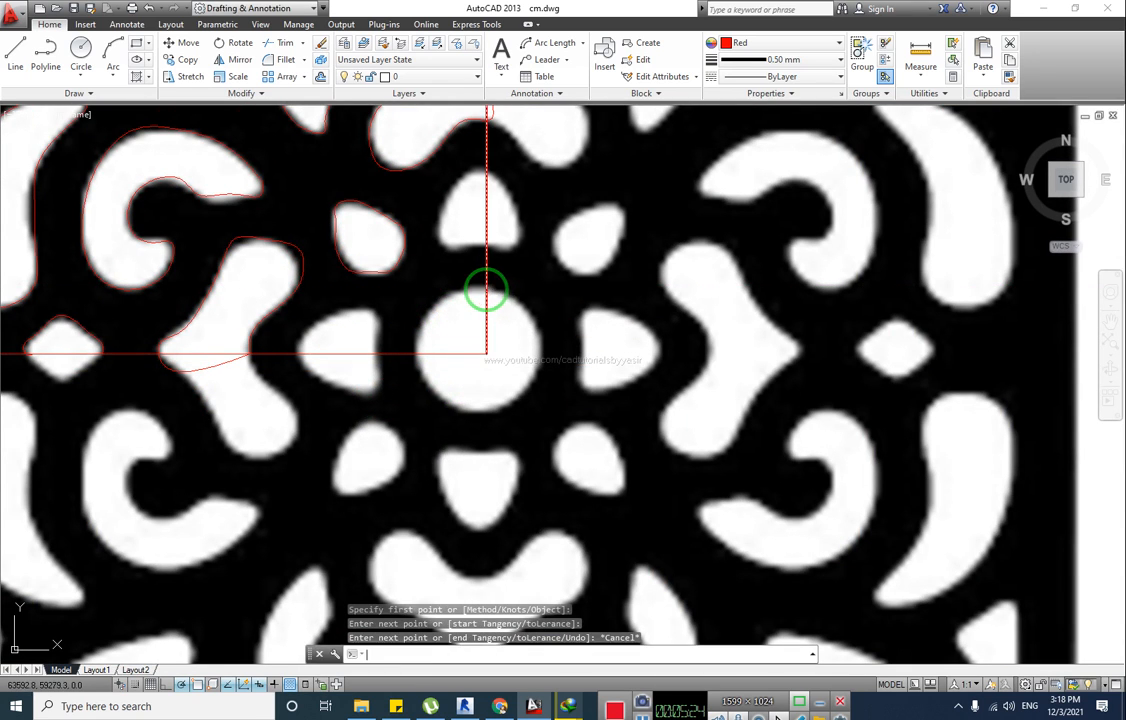
Trace the upper-left quarter of the central circle with a fit spline returning along the centre lines to its start point
key(Return)
click(480, 288)
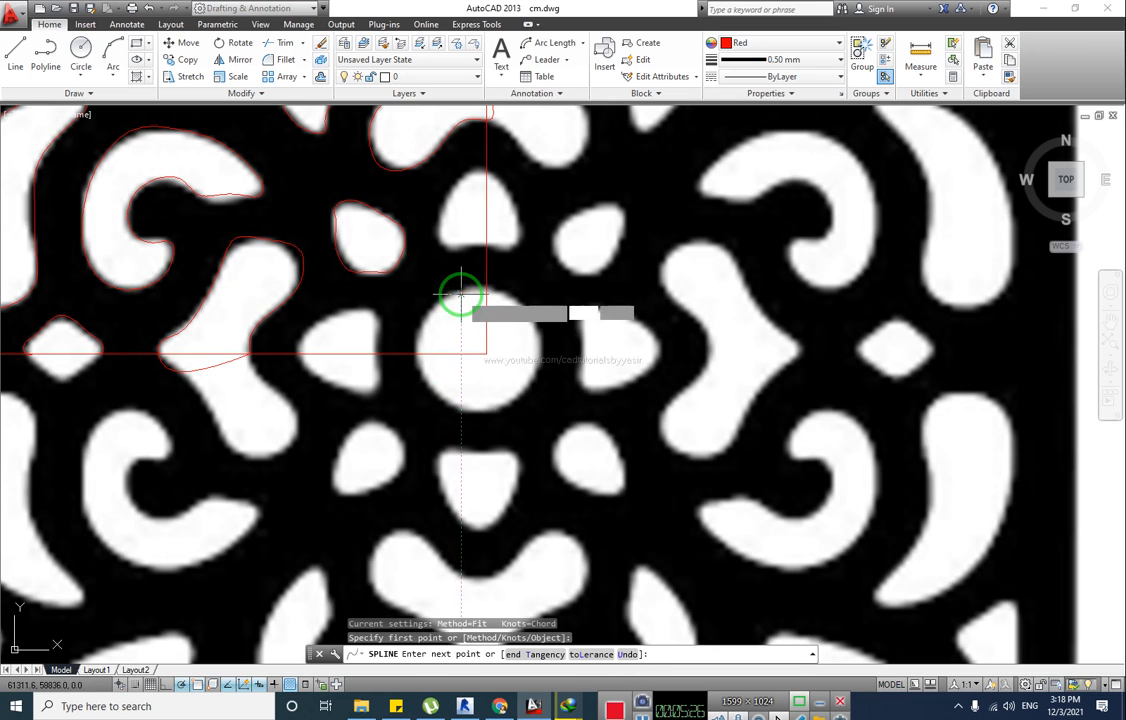
click(460, 293)
click(432, 313)
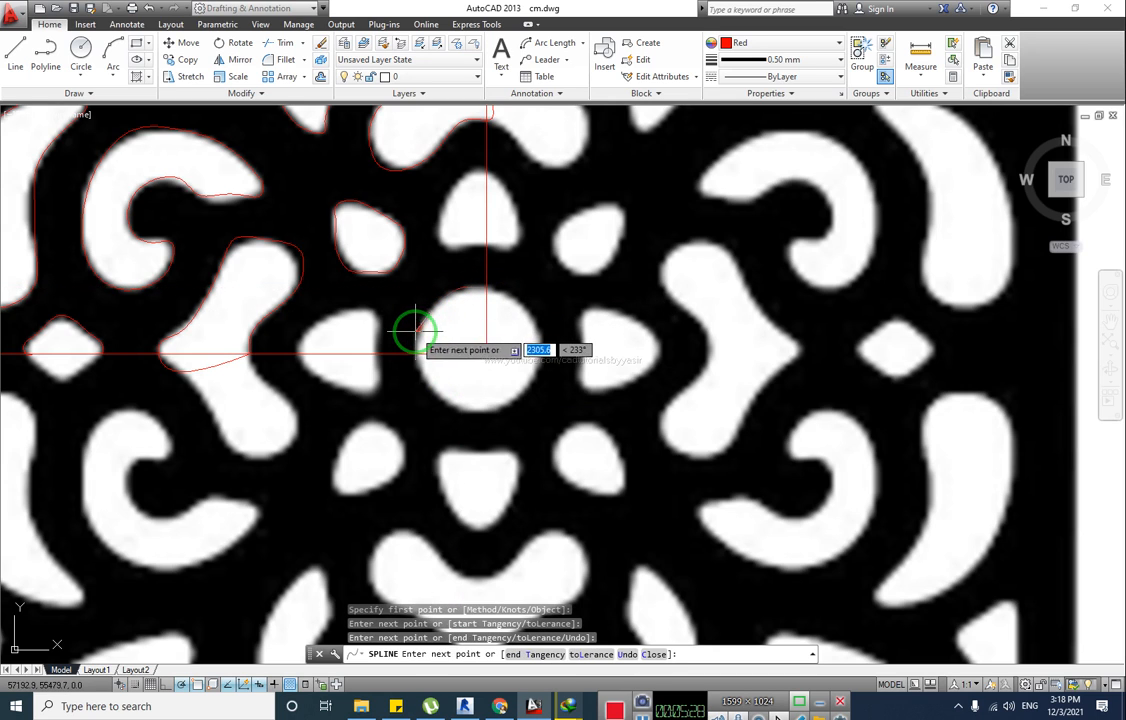
click(418, 335)
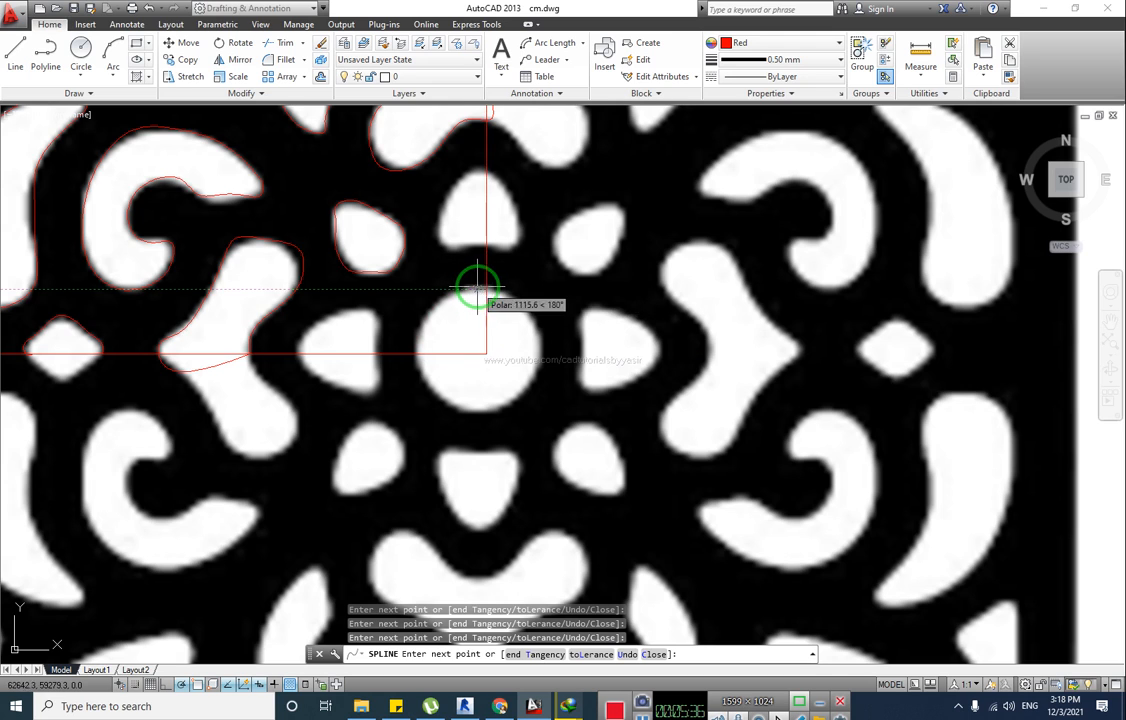
key(Return)
Trace the upper half of the petal cutout left of the central circle with a fit spline, returning along the horizontal centre line
middle_drag(391, 365, 456, 368)
key(Return)
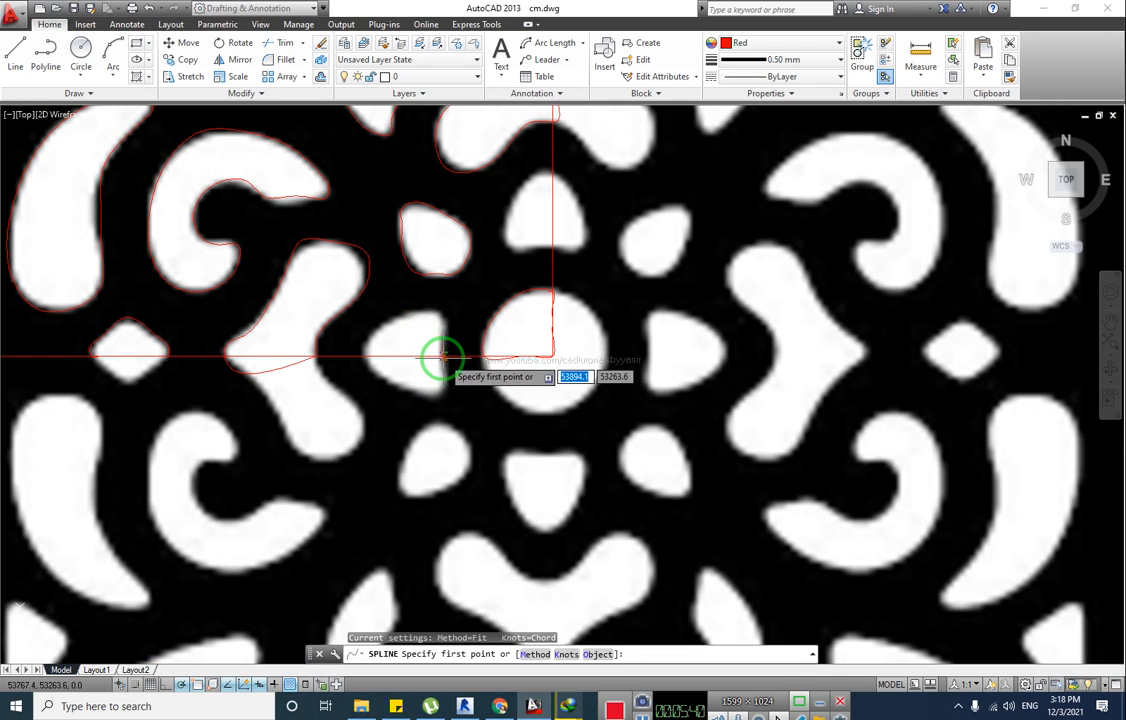
click(444, 339)
click(435, 314)
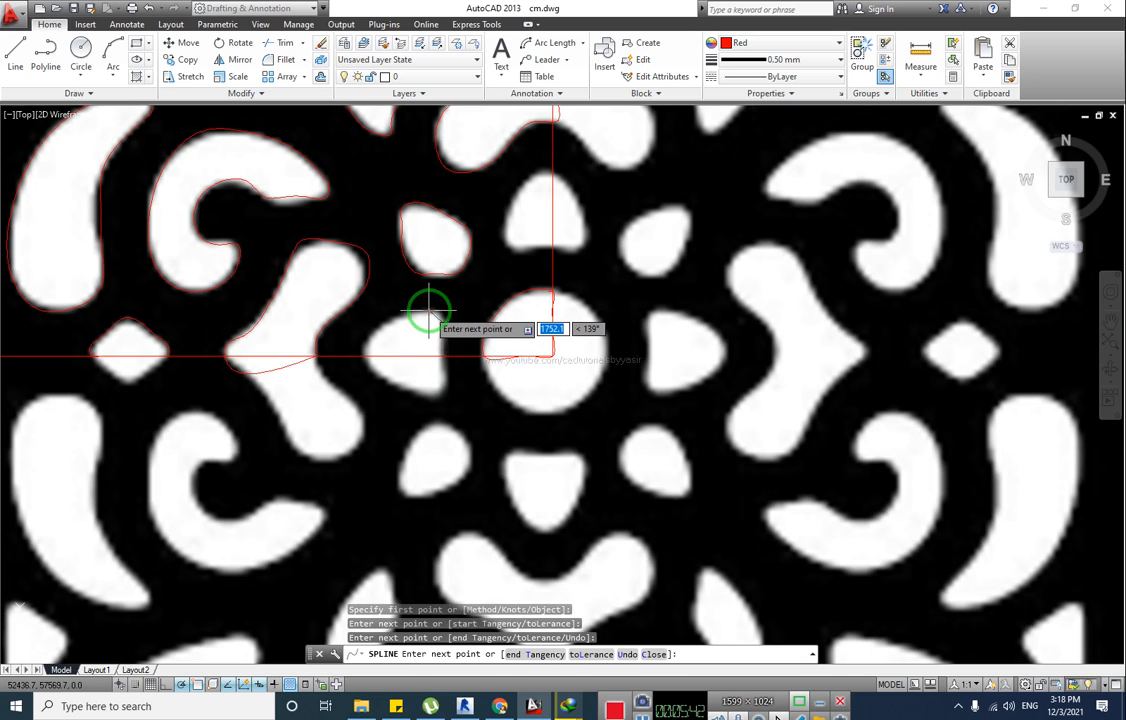
click(426, 311)
click(398, 310)
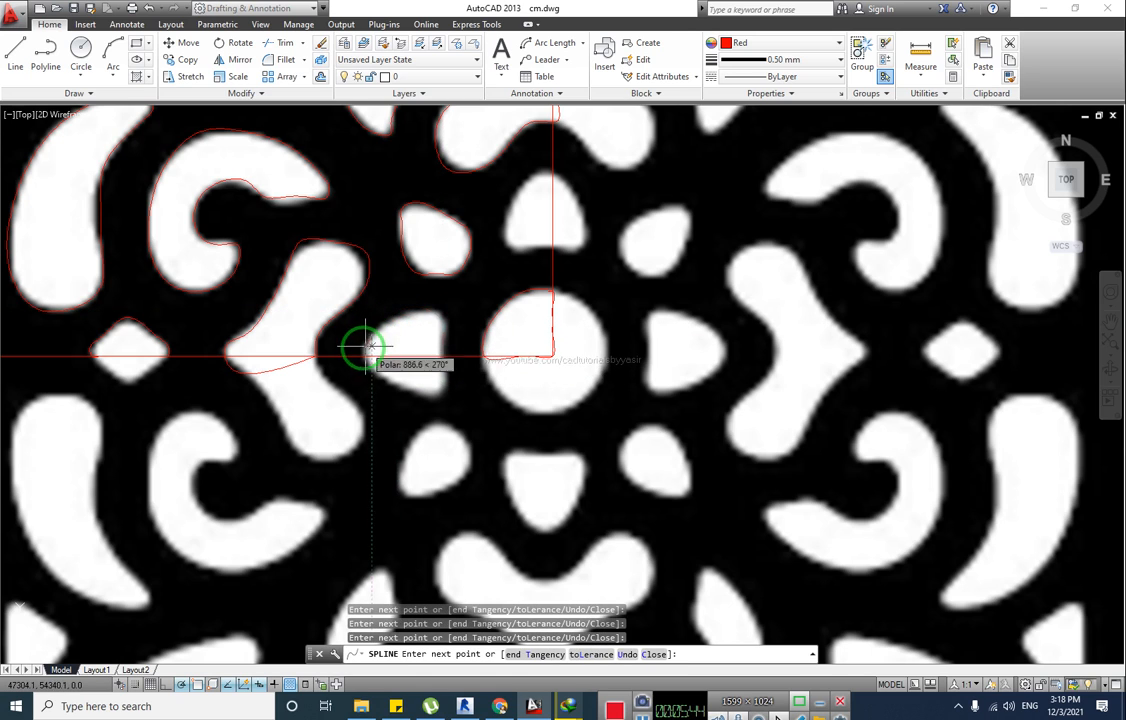
click(364, 347)
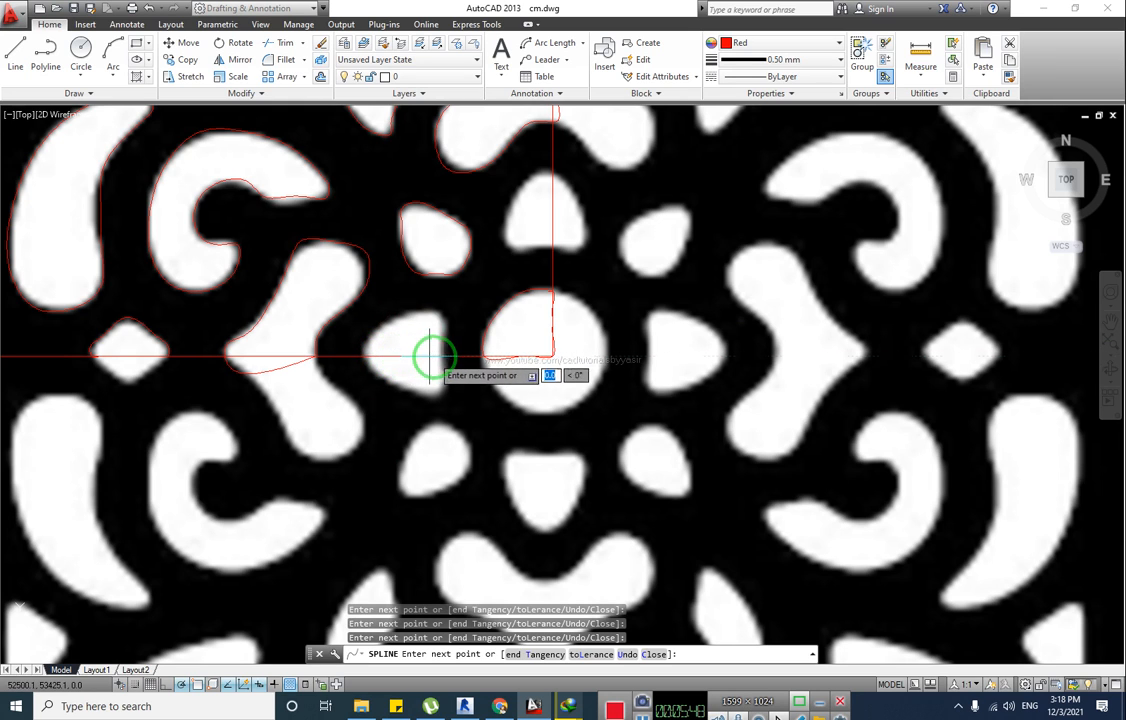
key(Return)
Move the pattern image horizontally to the right, clear of the traced outlines and centre lines
scroll(497, 380, down, 5)
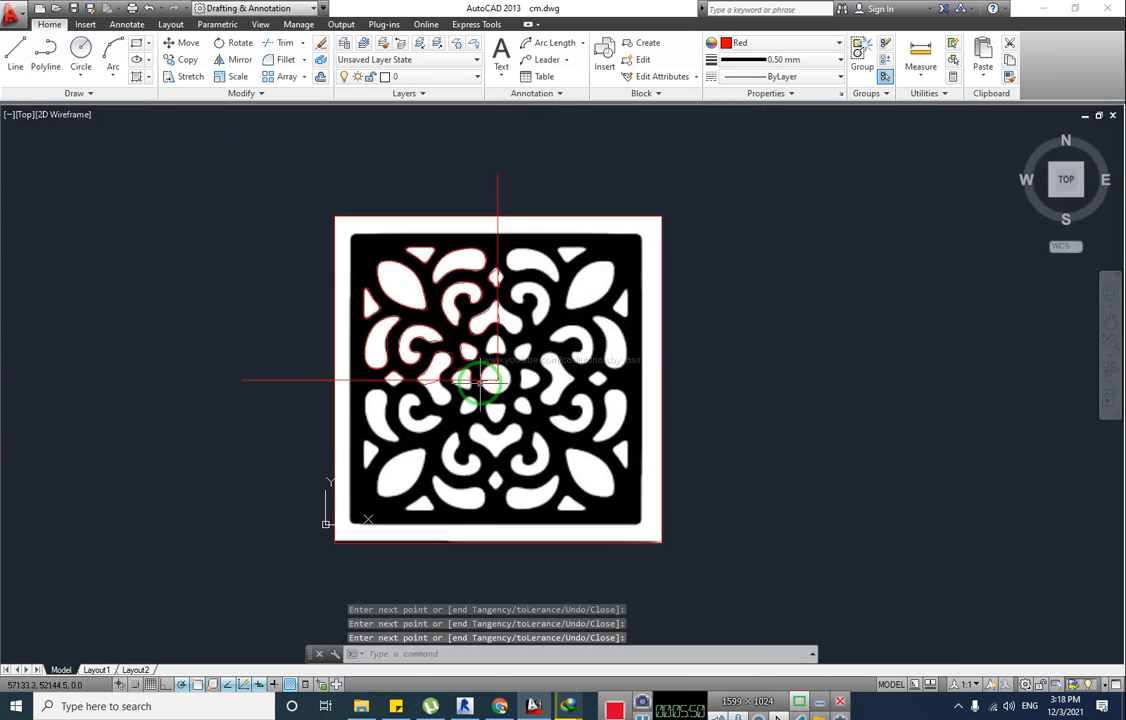
middle_drag(497, 380, 478, 385)
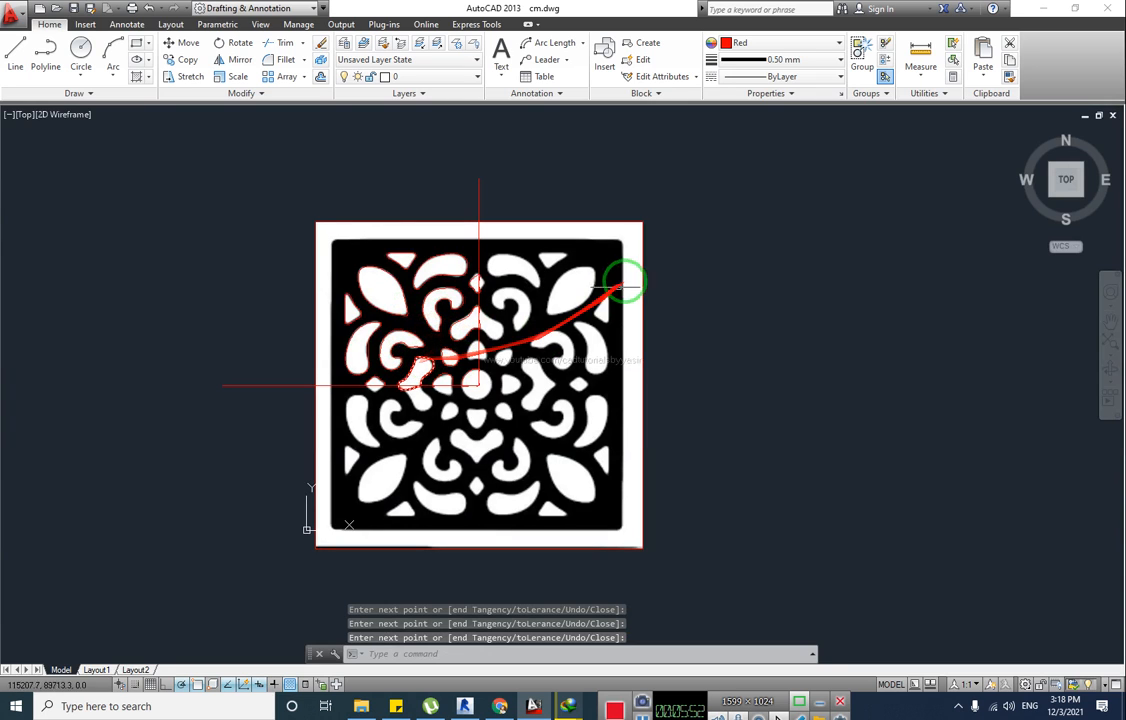
key(Escape)
click(684, 201)
click(591, 281)
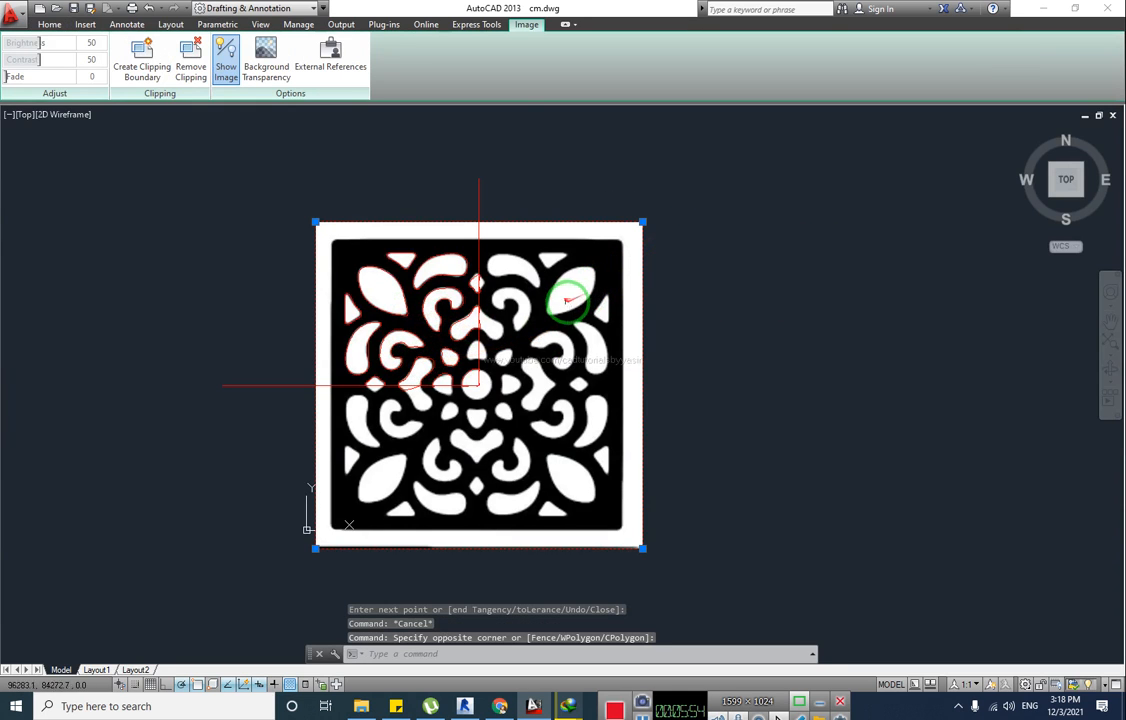
text(m)
key(Return)
click(690, 345)
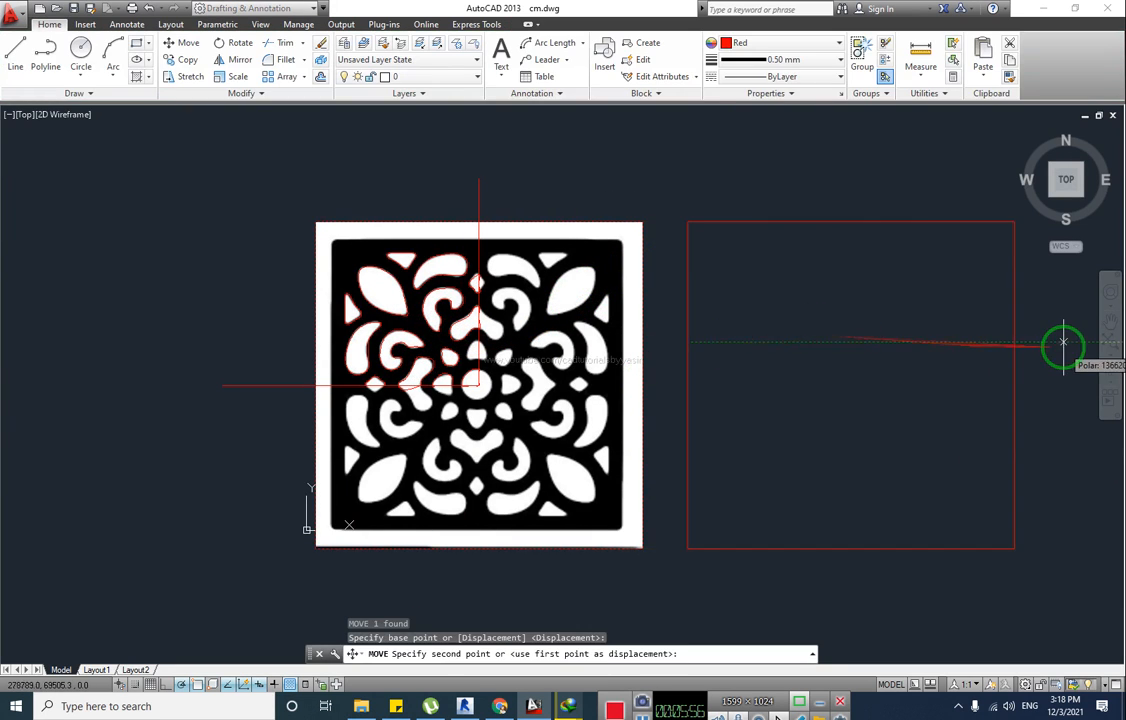
click(1060, 347)
key(Escape)
key(Escape)
Move the traced quarter with its centre lines to the left, farther away from the pattern image
mouse_move(460, 377)
middle_down()
mouse_move(523, 377)
mouse_move(382, 342)
middle_up()
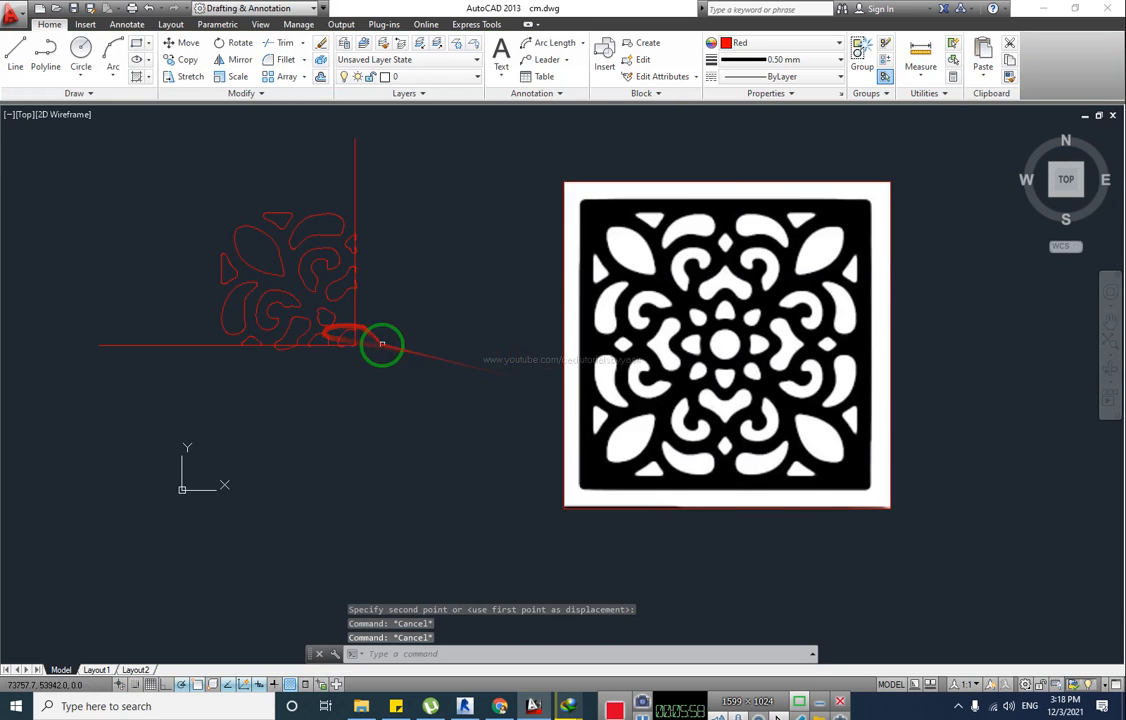
scroll(392, 338, up, 2)
scroll(392, 338, down, 2)
click(390, 212)
click(188, 377)
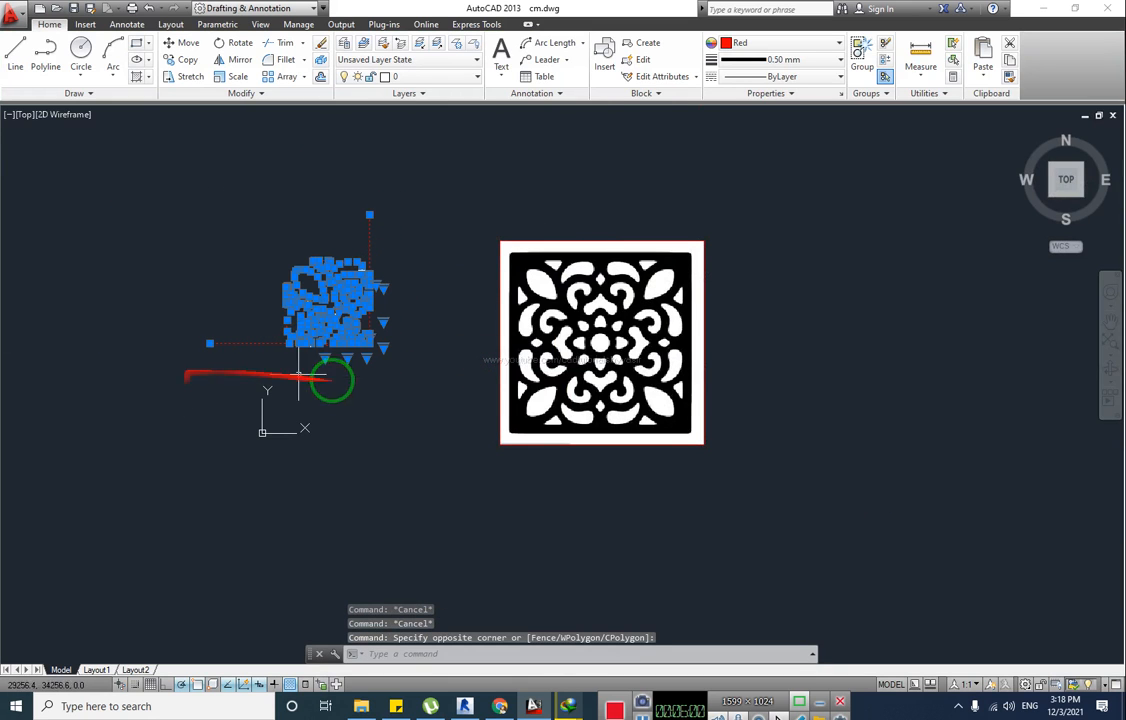
key(Return)
click(388, 397)
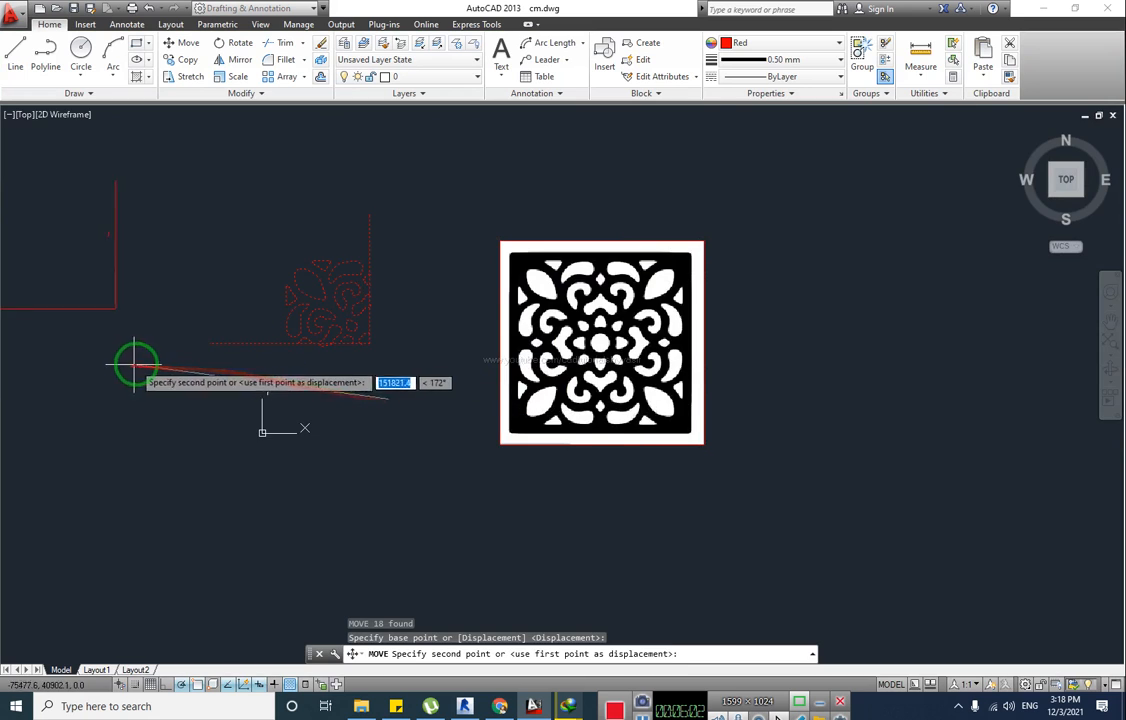
middle_drag(133, 359, 433, 363)
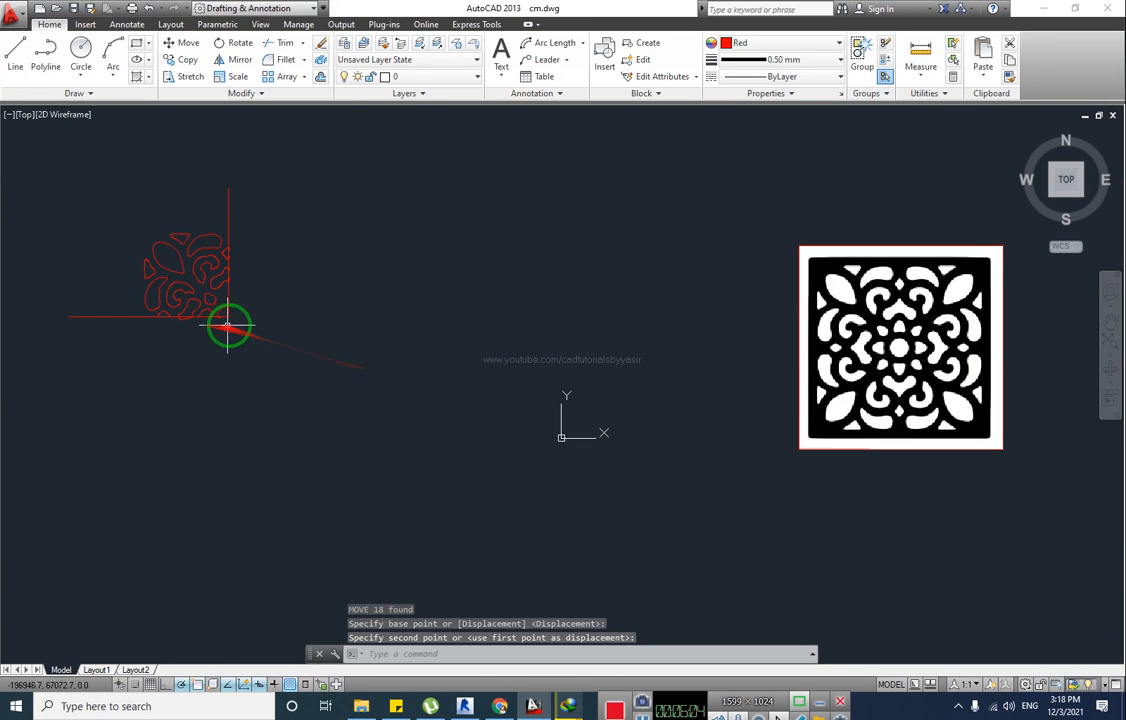
key(Escape)
Erase the horizontal and vertical centre lines of the traced quarter, and undo the erasure of the vertical one
click(86, 315)
click(257, 229)
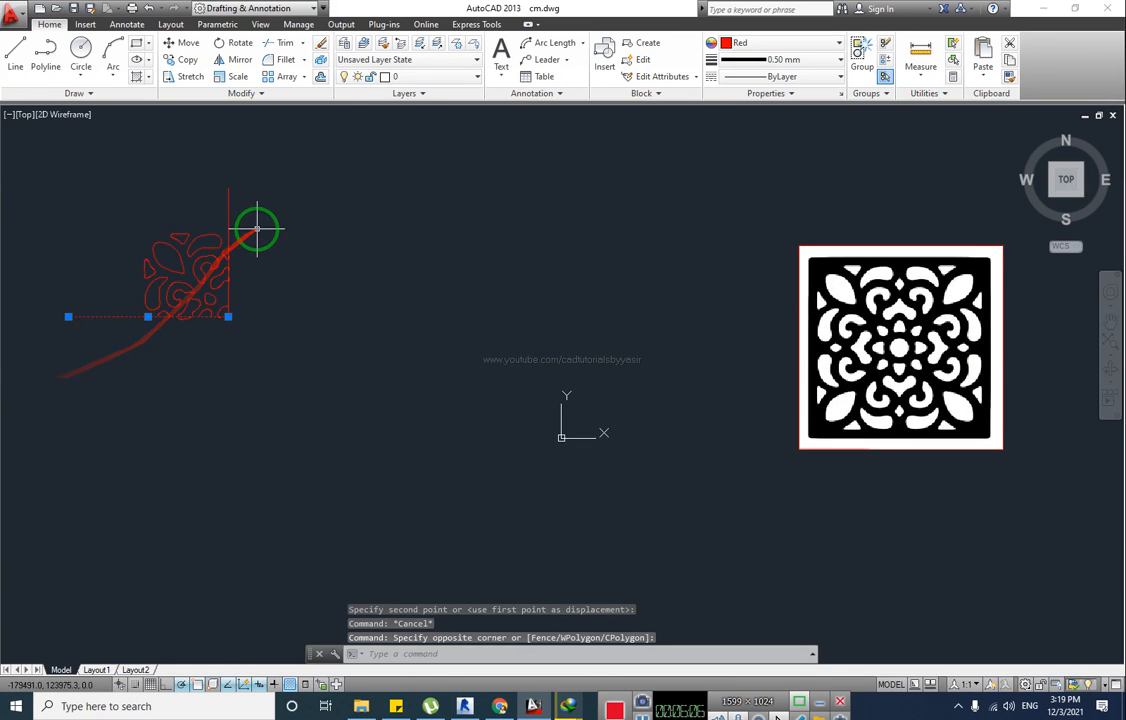
key(Delete)
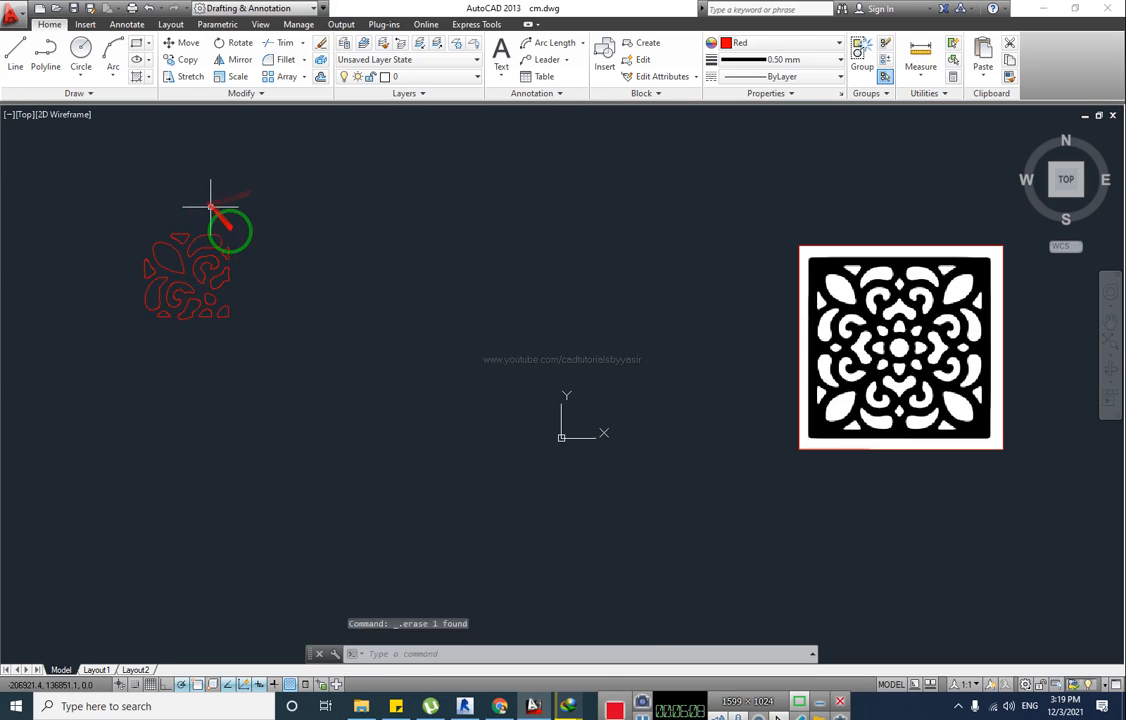
click(216, 239)
click(205, 347)
key(Escape)
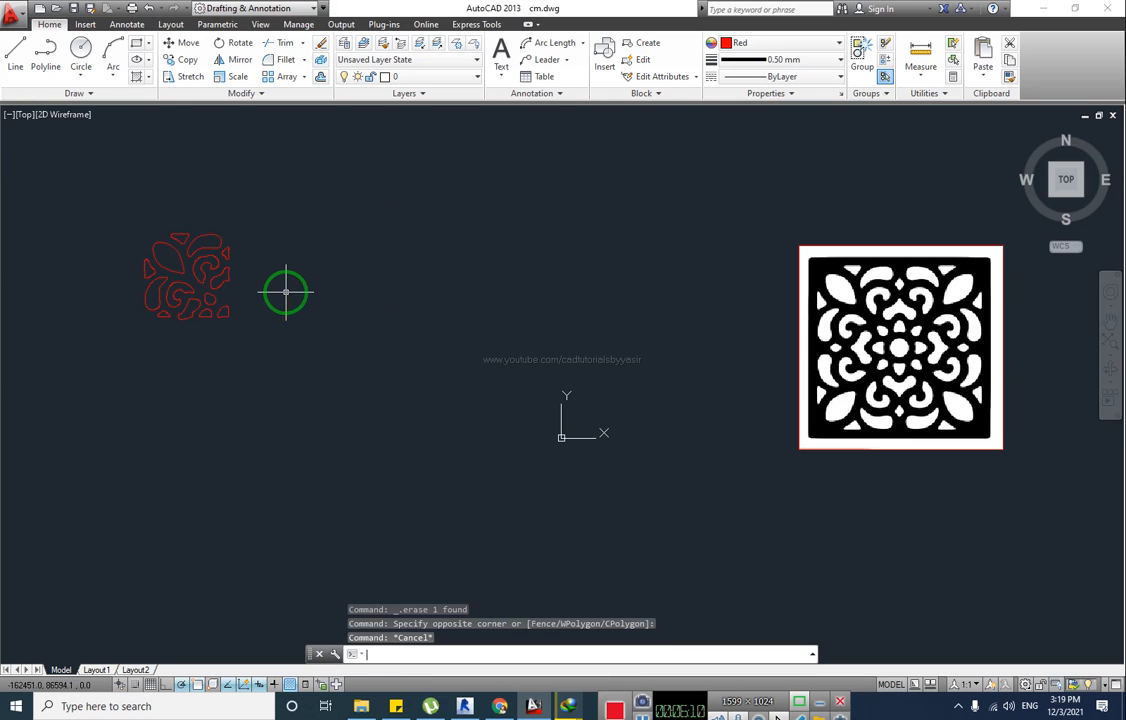
key(ctrl+z)
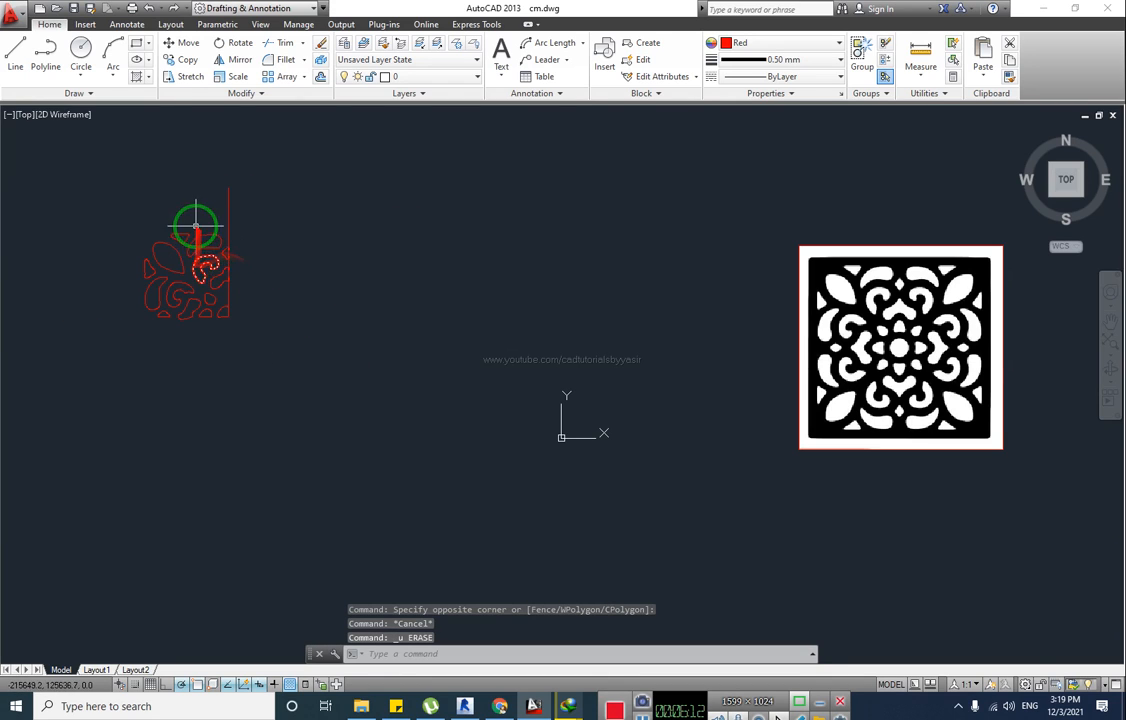
Mirror the traced quarter's outlines to the right about the vertical centre line, keeping the source objects
click(93, 213)
click(296, 371)
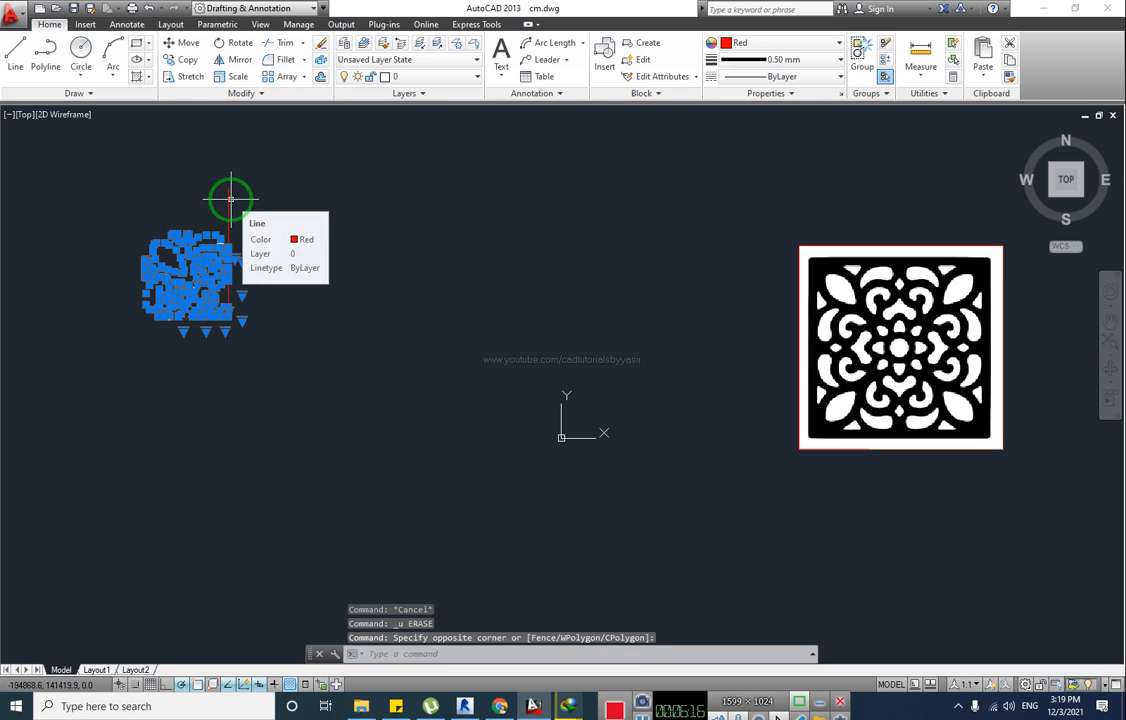
text(MI)
click(296, 283)
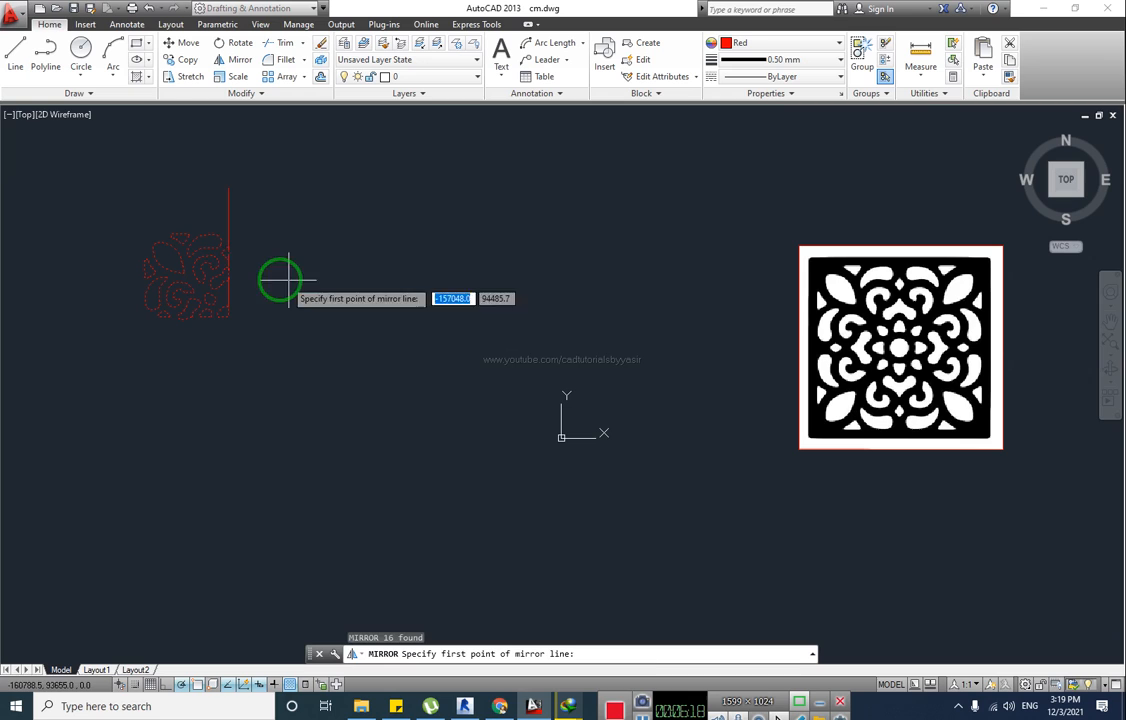
click(224, 192)
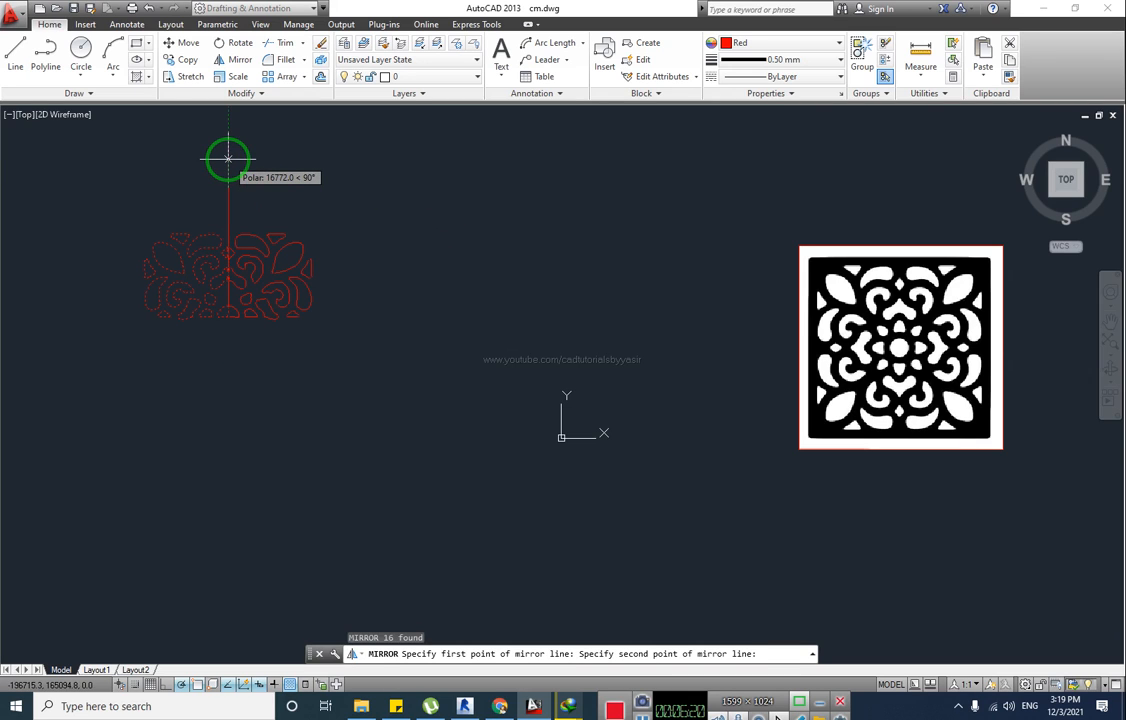
click(228, 158)
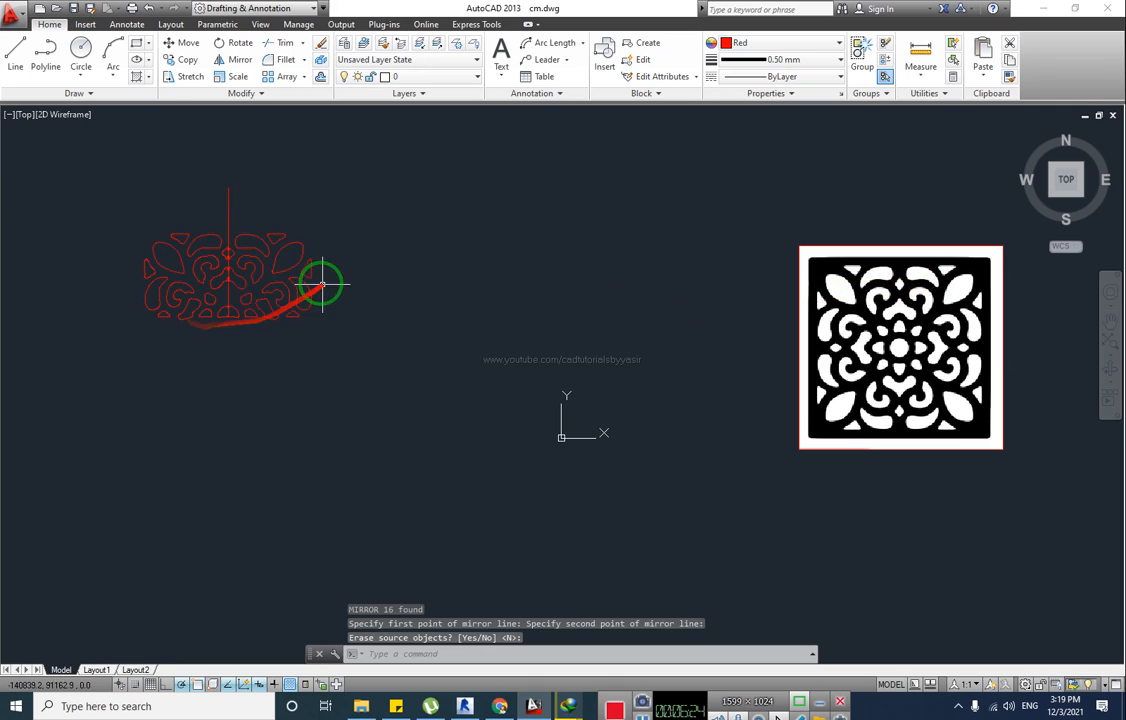
key(Return)
click(10, 232)
click(395, 367)
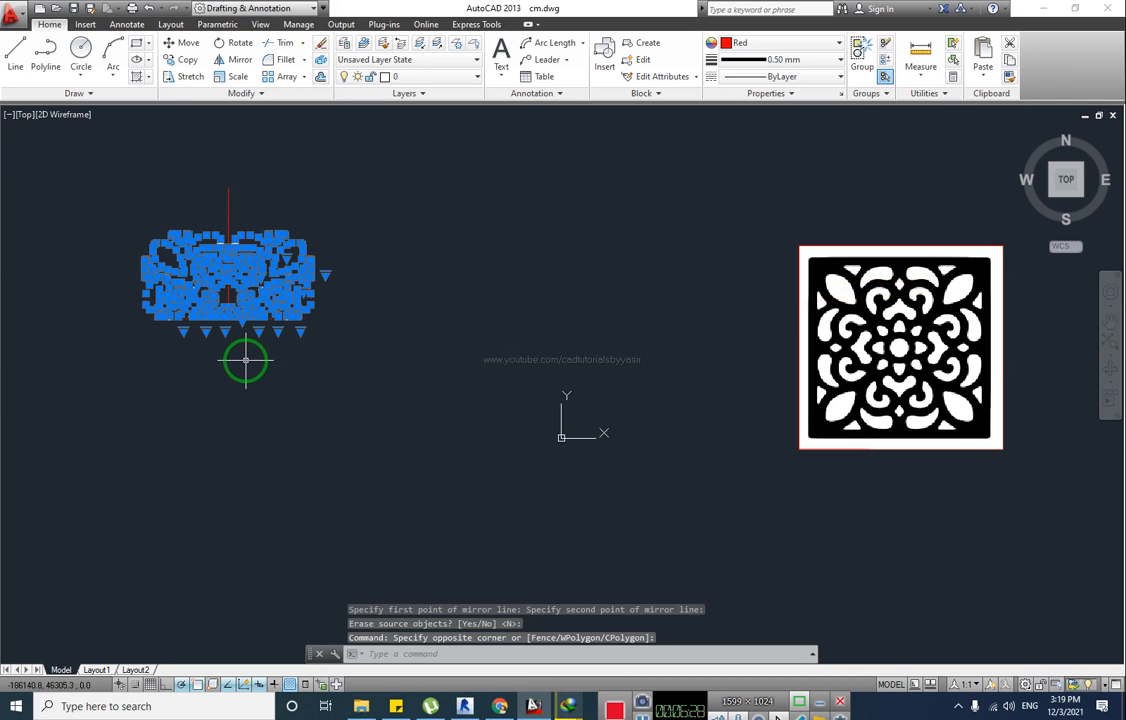
key(Escape)
Draw a horizontal line from the lower end of the vertical centre line leftward past the edge of the outlines
scroll(240, 350, up, 3)
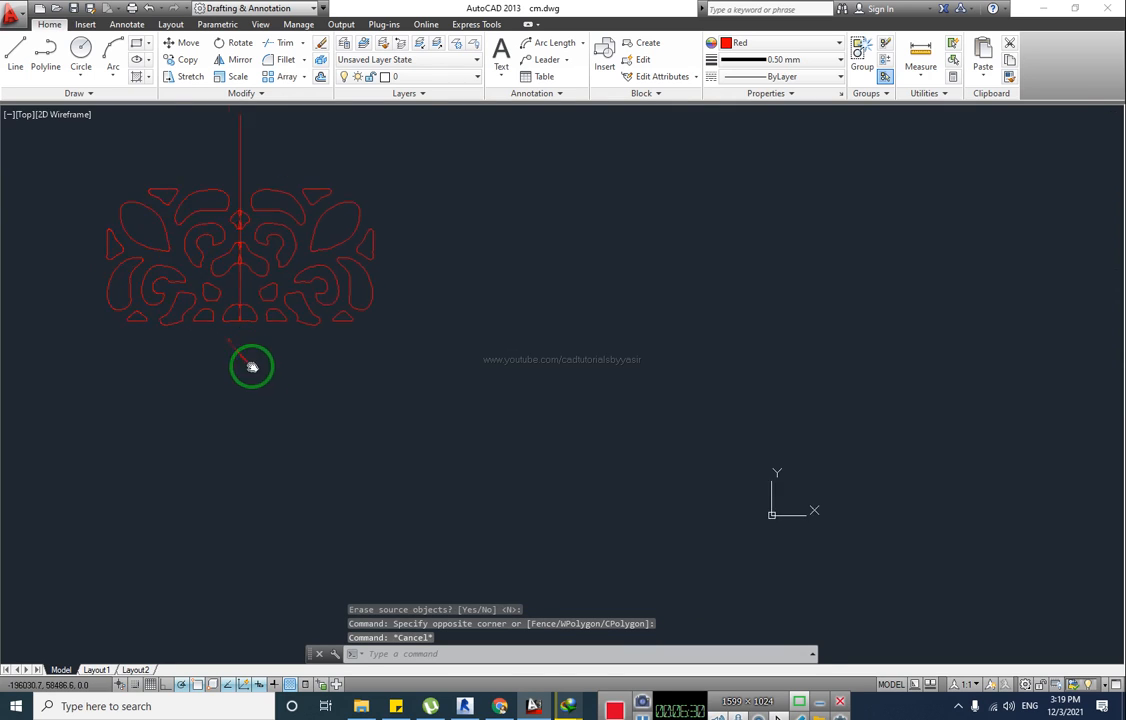
text(l)
key(Return)
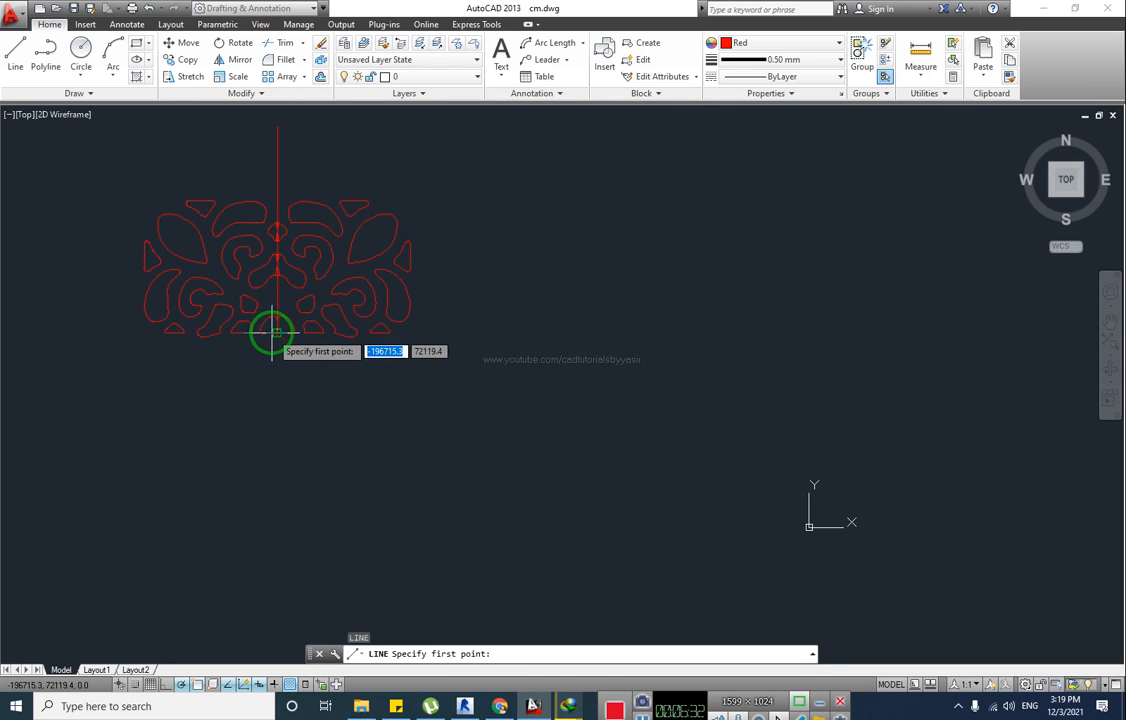
click(277, 332)
click(50, 332)
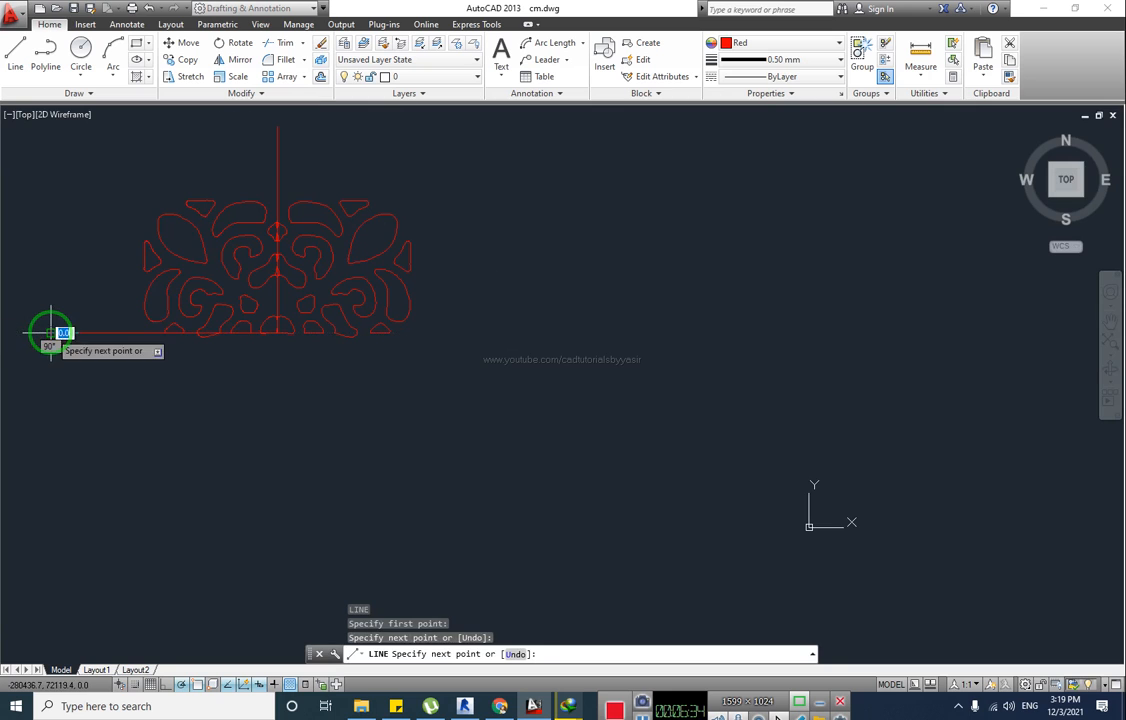
key(Escape)
middle_drag(185, 372, 294, 382)
key(Escape)
Mirror all outlines of the upper half downward about the horizontal centre line, keeping the source objects
click(218, 168)
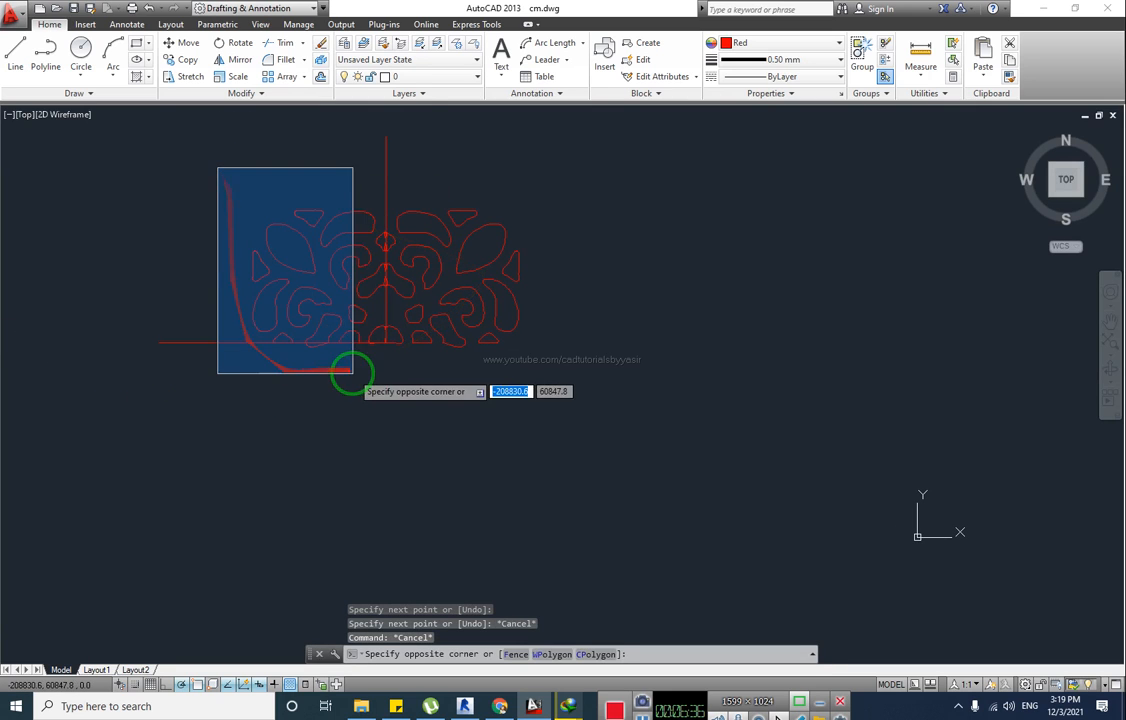
click(578, 382)
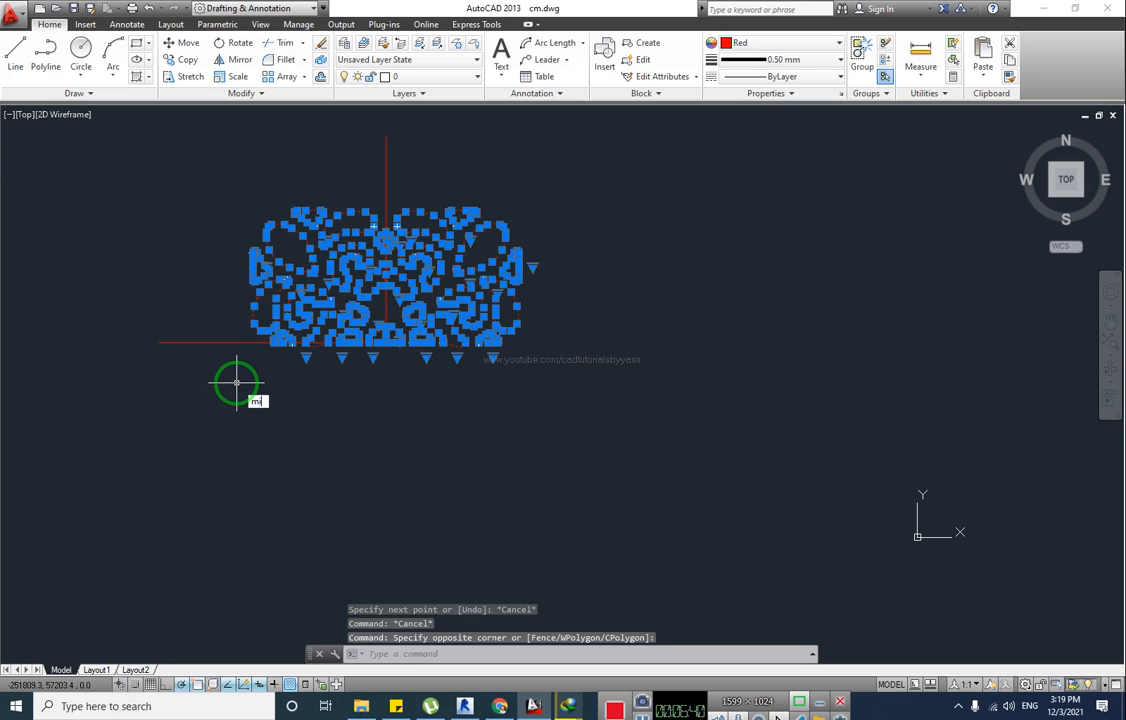
text(mi)
key(Return)
click(158, 342)
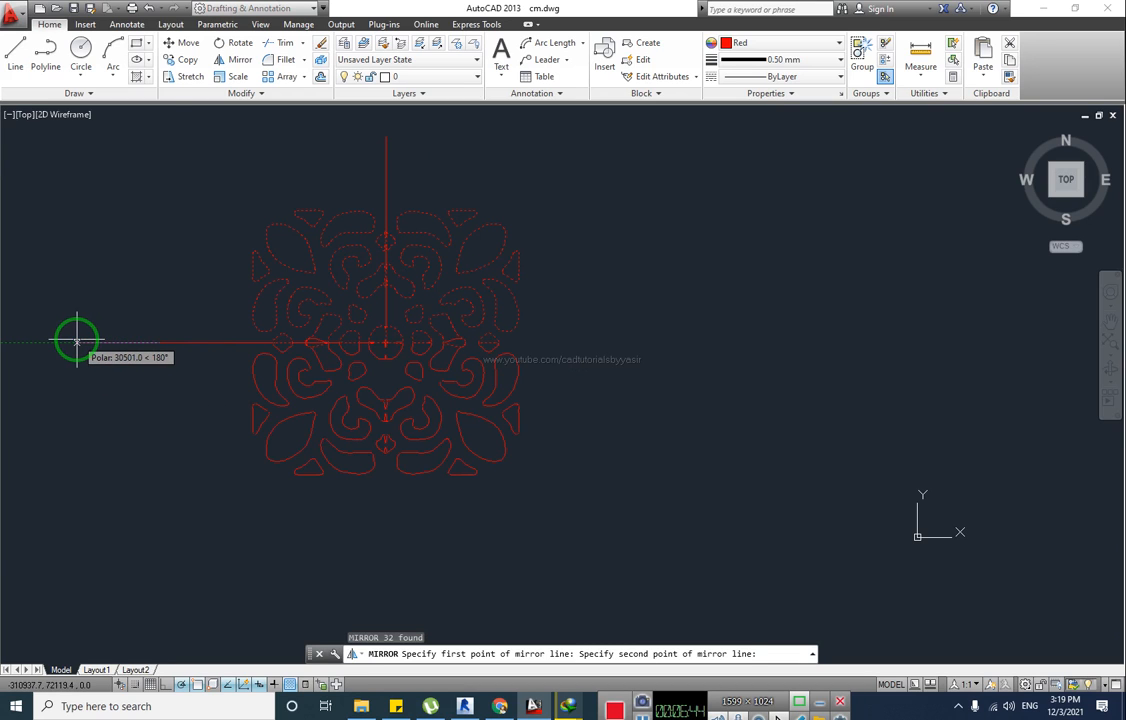
click(77, 342)
key(Return)
Erase the horizontal and vertical centre lines extending beyond the completed pattern
middle_drag(199, 375, 281, 390)
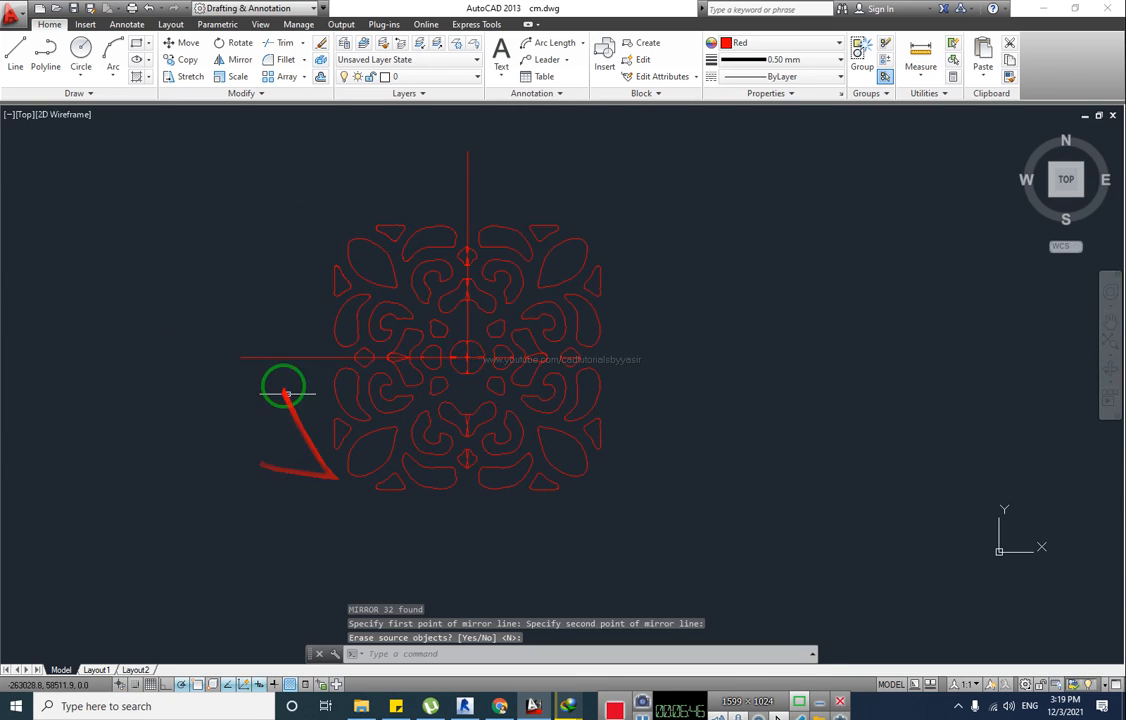
click(276, 322)
click(198, 416)
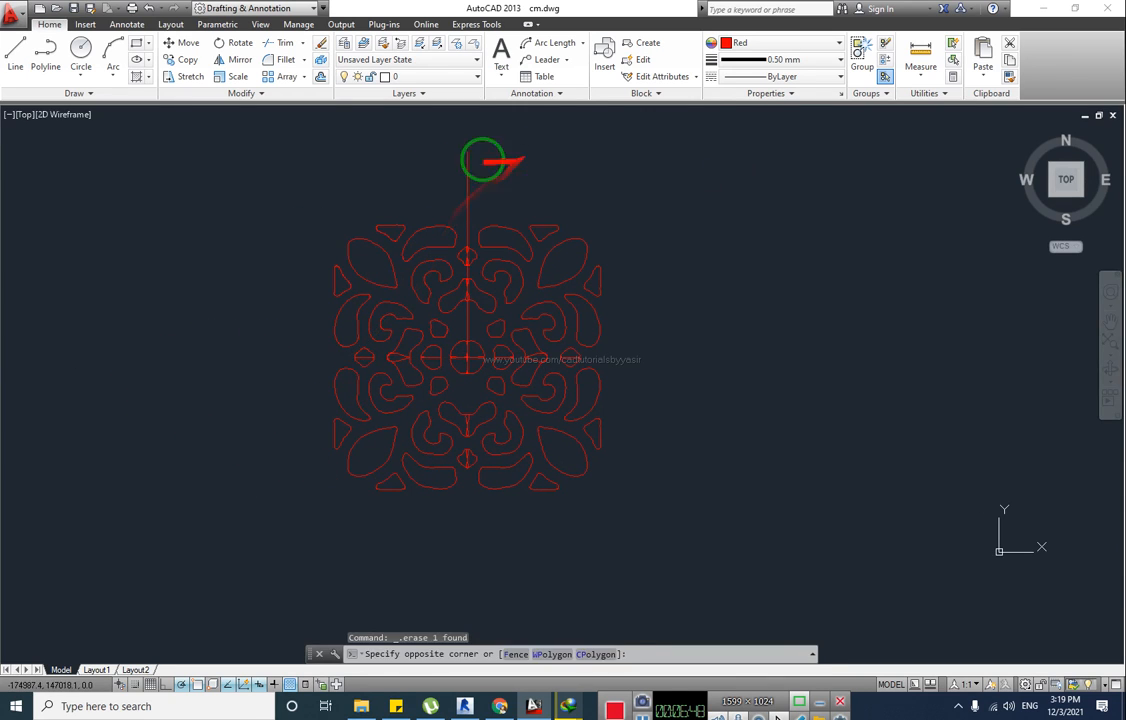
key(Delete)
Begin a solid hatch and set its colour to Yellow
scroll(455, 395, down, 2)
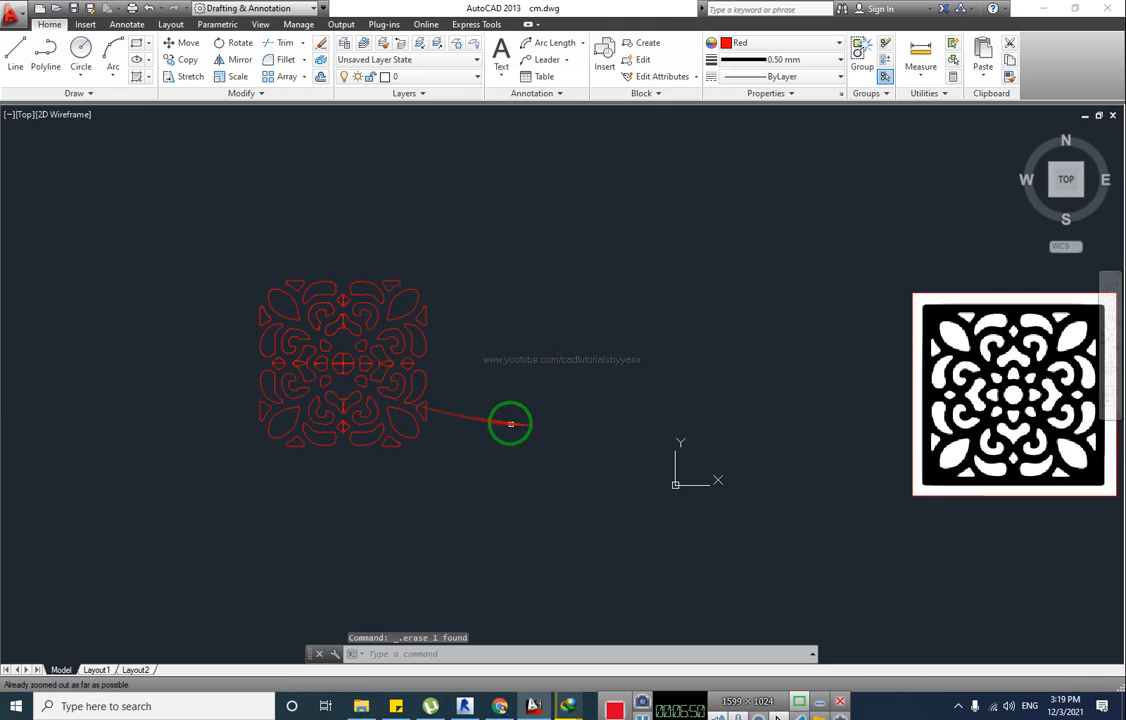
mouse_move(470, 405)
middle_down()
mouse_move(424, 401)
mouse_move(466, 401)
middle_up()
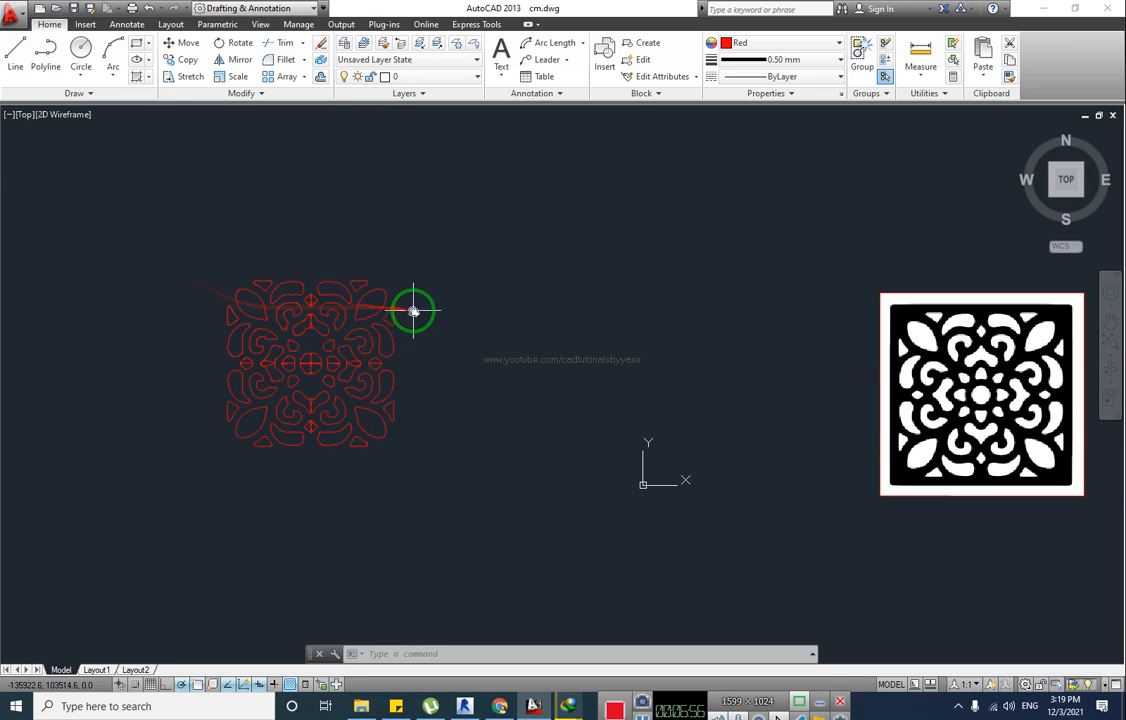
middle_drag(404, 327, 452, 333)
middle_drag(386, 368, 432, 370)
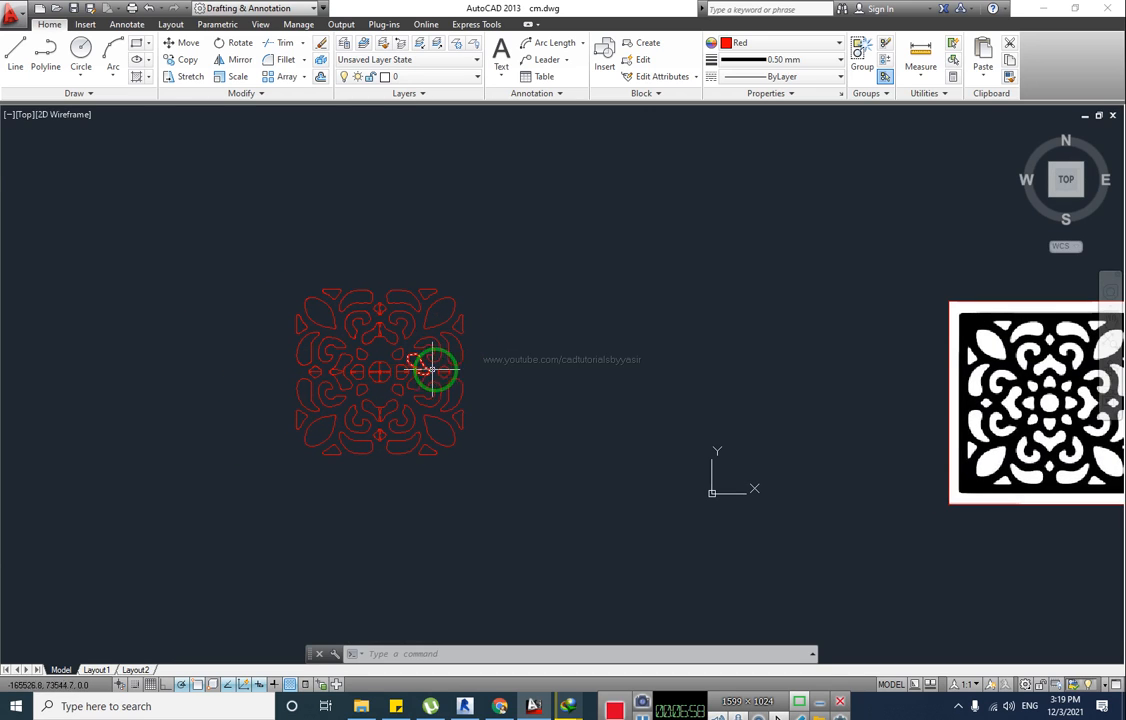
text(h)
key(Return)
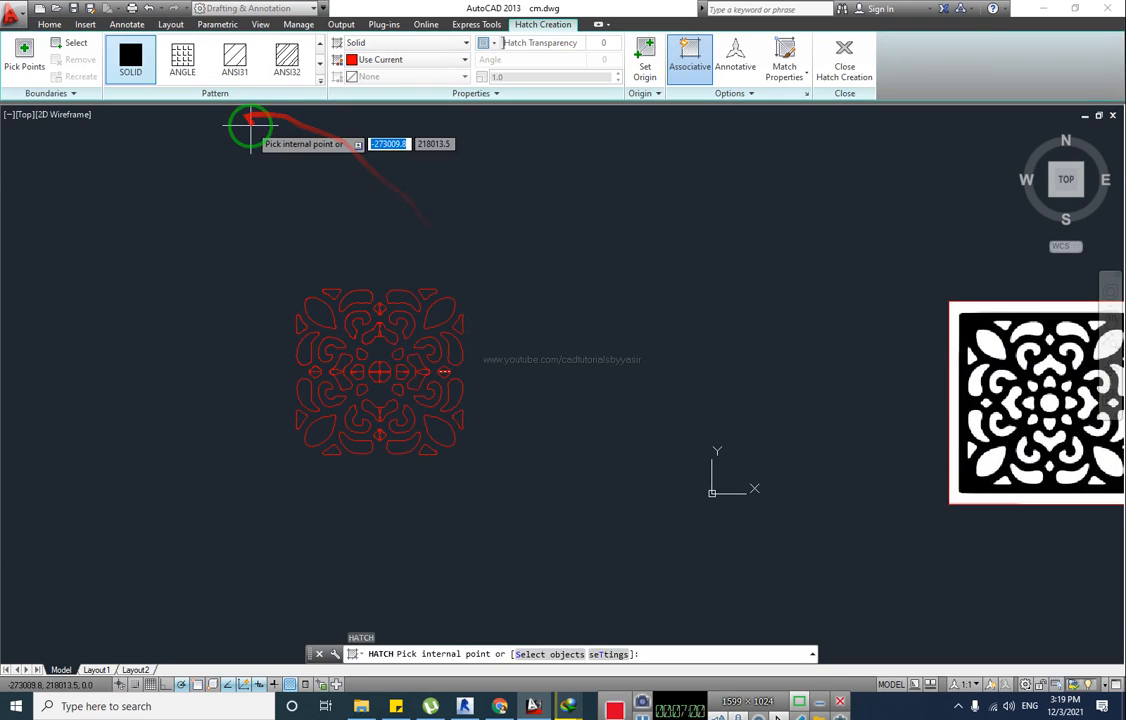
click(427, 60)
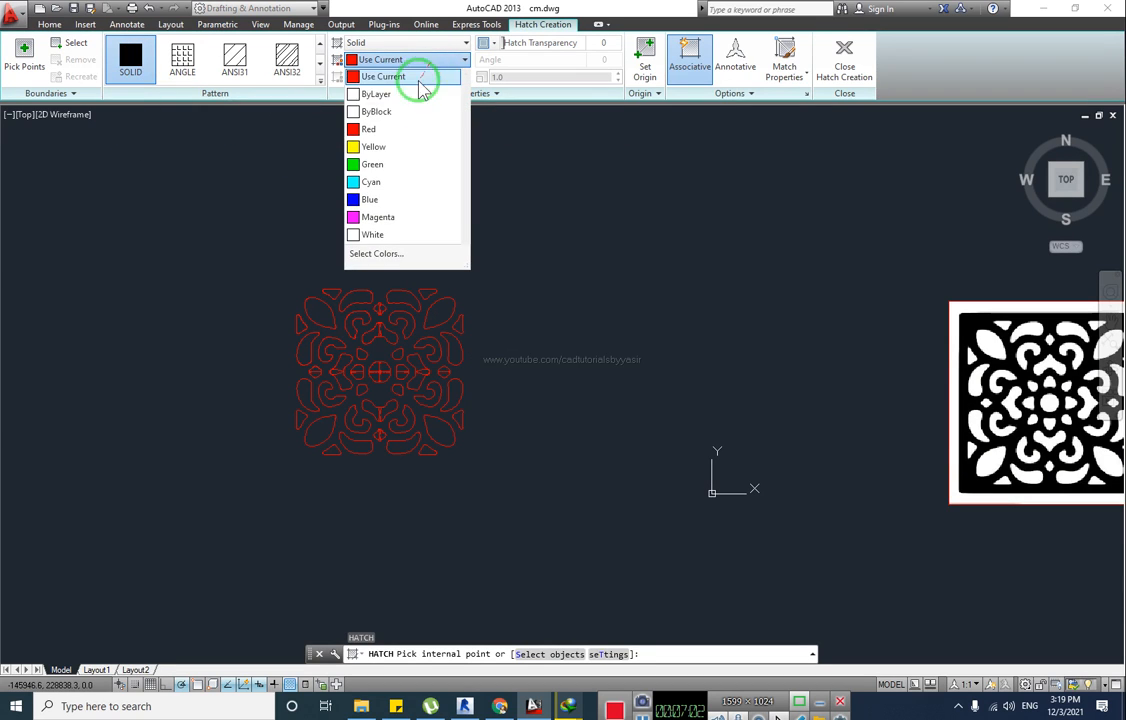
click(372, 147)
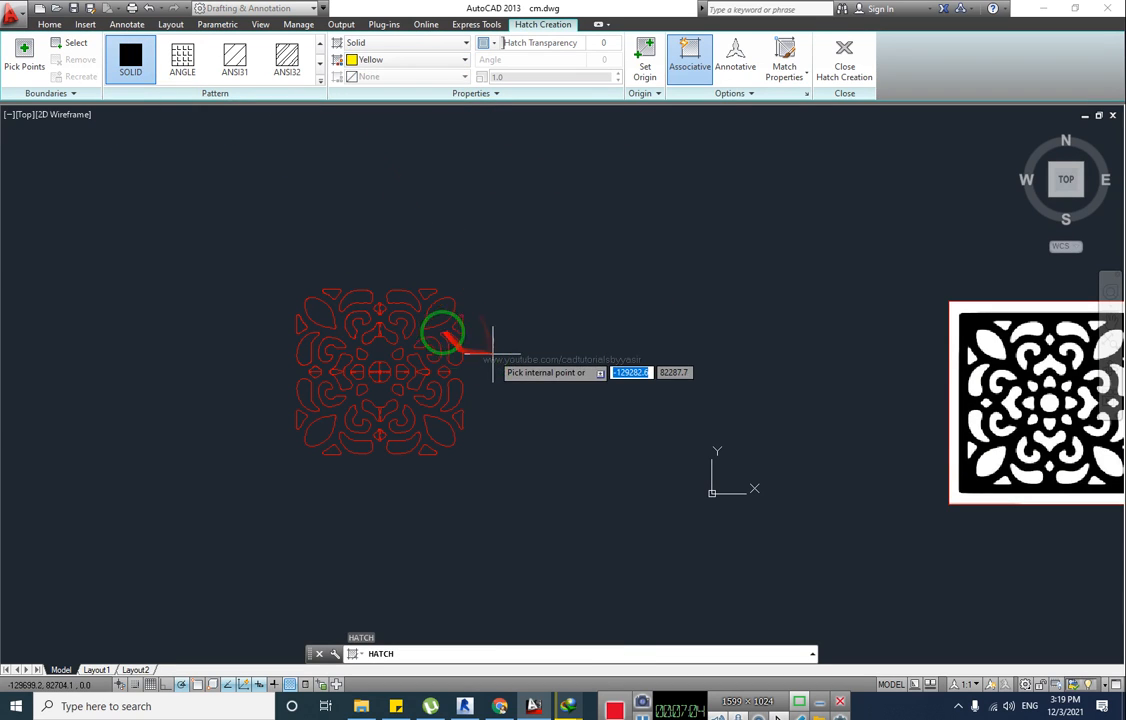
Try to fill the upper-right and upper-left leaf cutouts with the yellow solid hatch
click(440, 313)
click(447, 344)
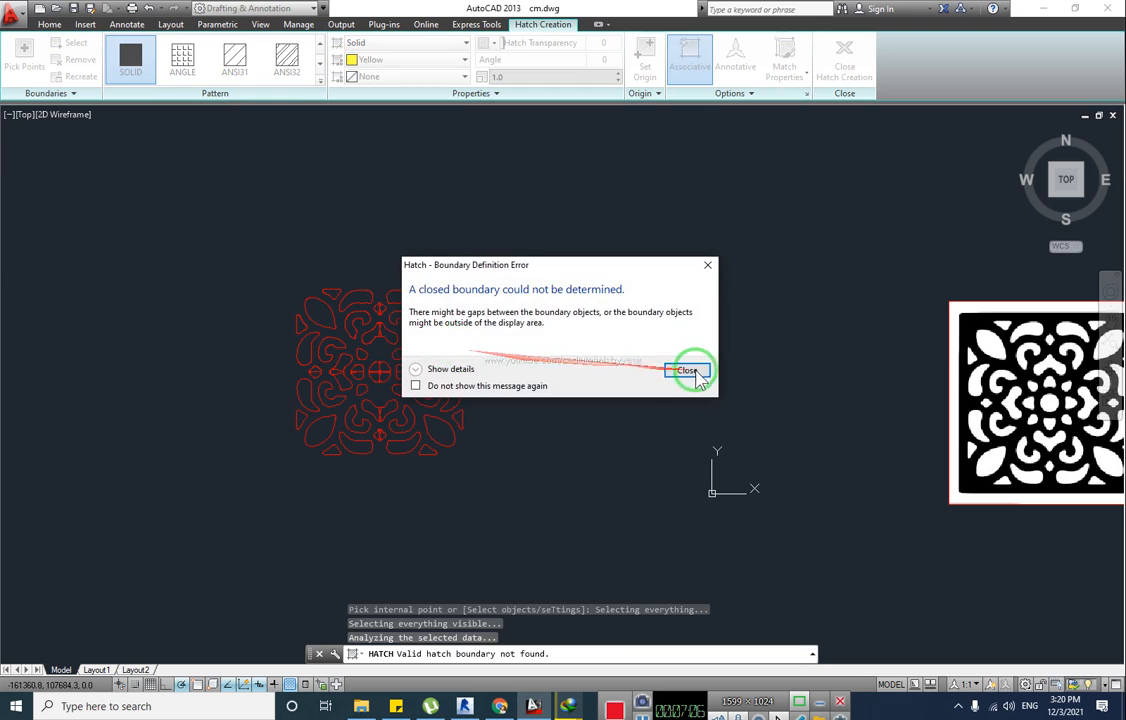
click(691, 367)
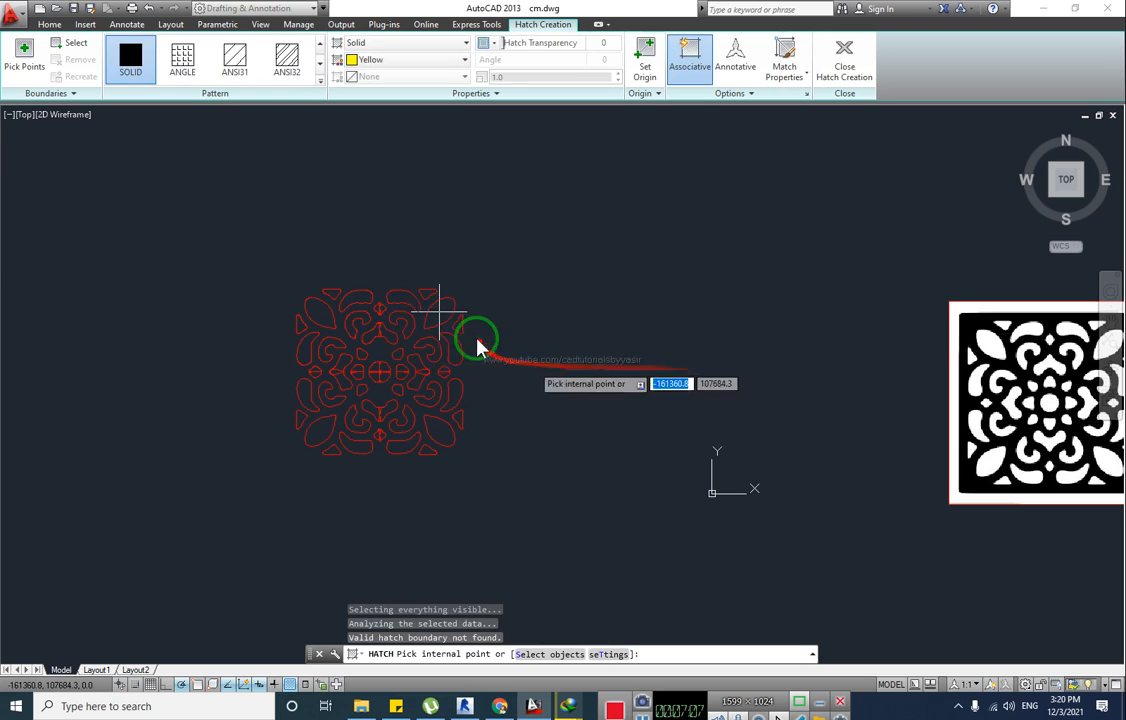
click(316, 313)
click(686, 367)
click(318, 313)
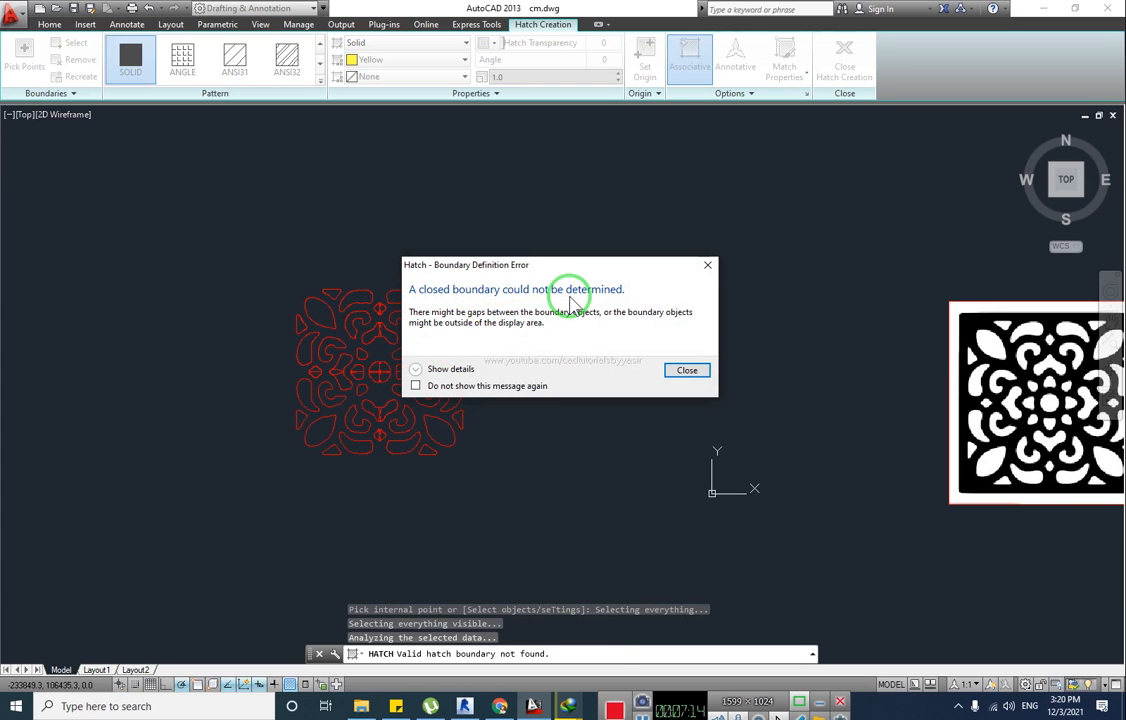
key(Escape)
Inspect the inner tip of the upper-left leaf outline and end the current hatch, keeping the cutouts already filled
middle_drag(346, 320, 370, 326)
scroll(368, 327, up, 2)
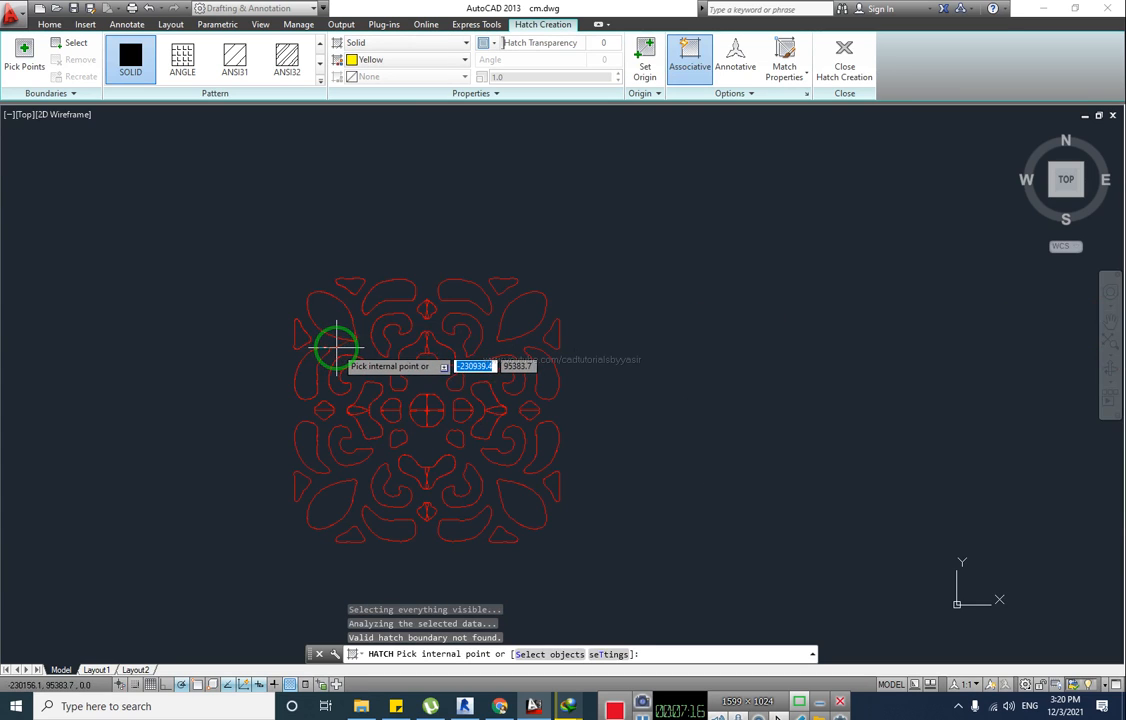
scroll(337, 347, up, 2)
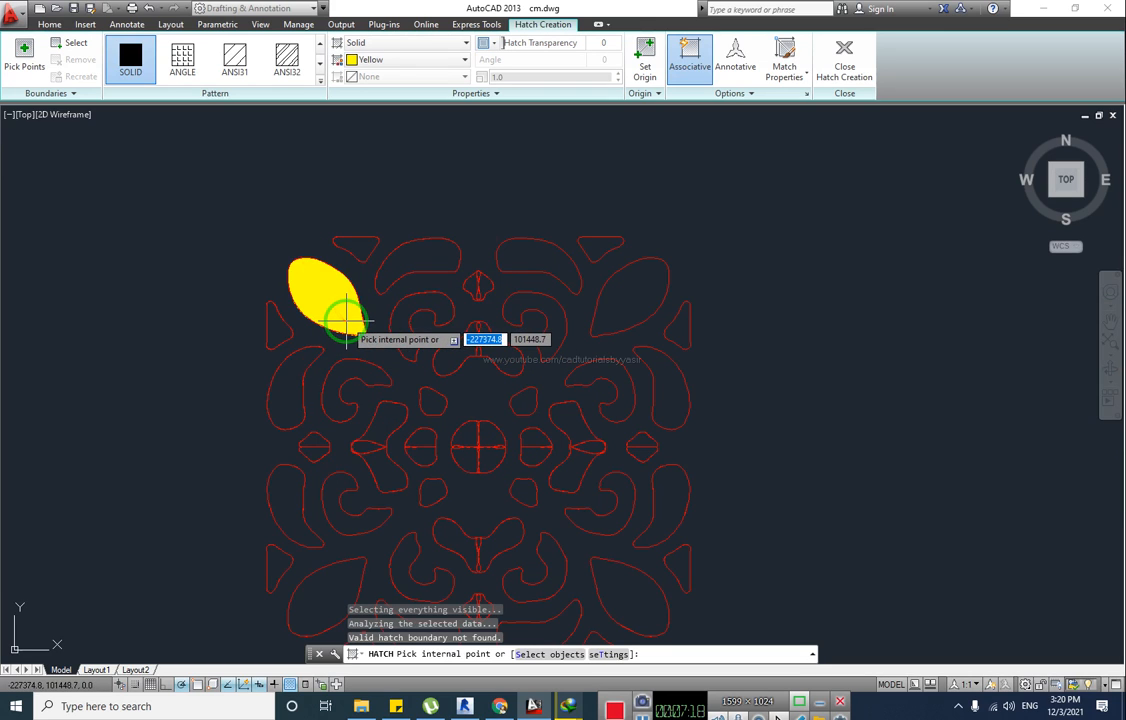
scroll(360, 340, up, 5)
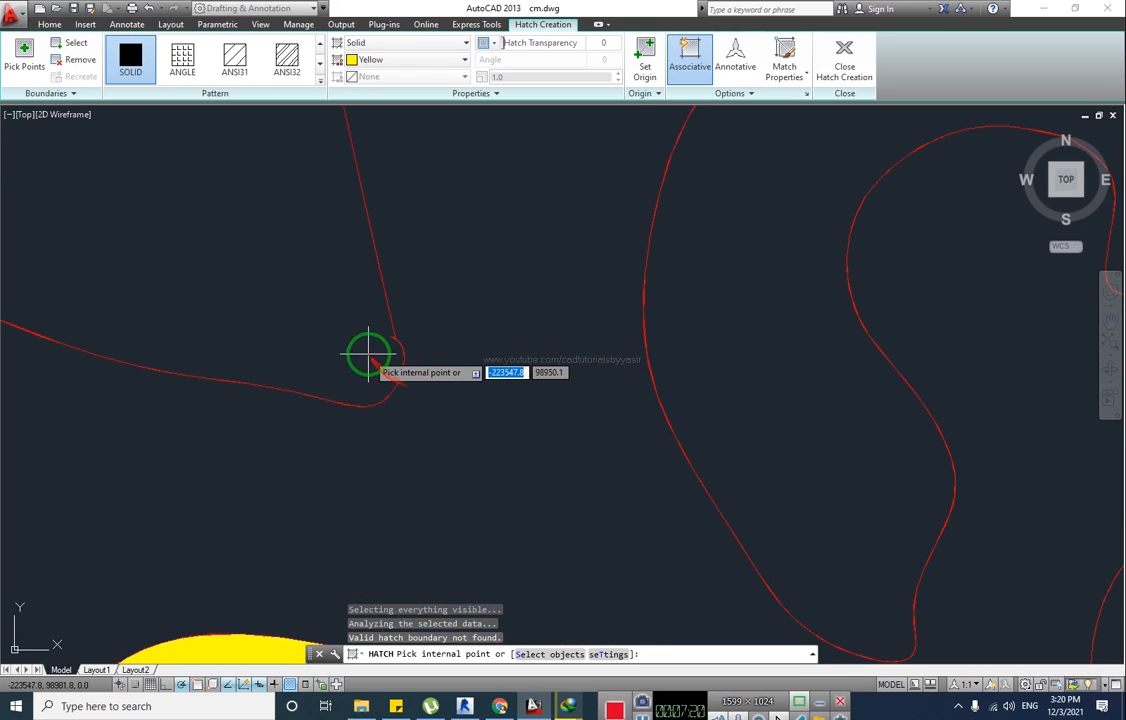
scroll(445, 352, up, 1)
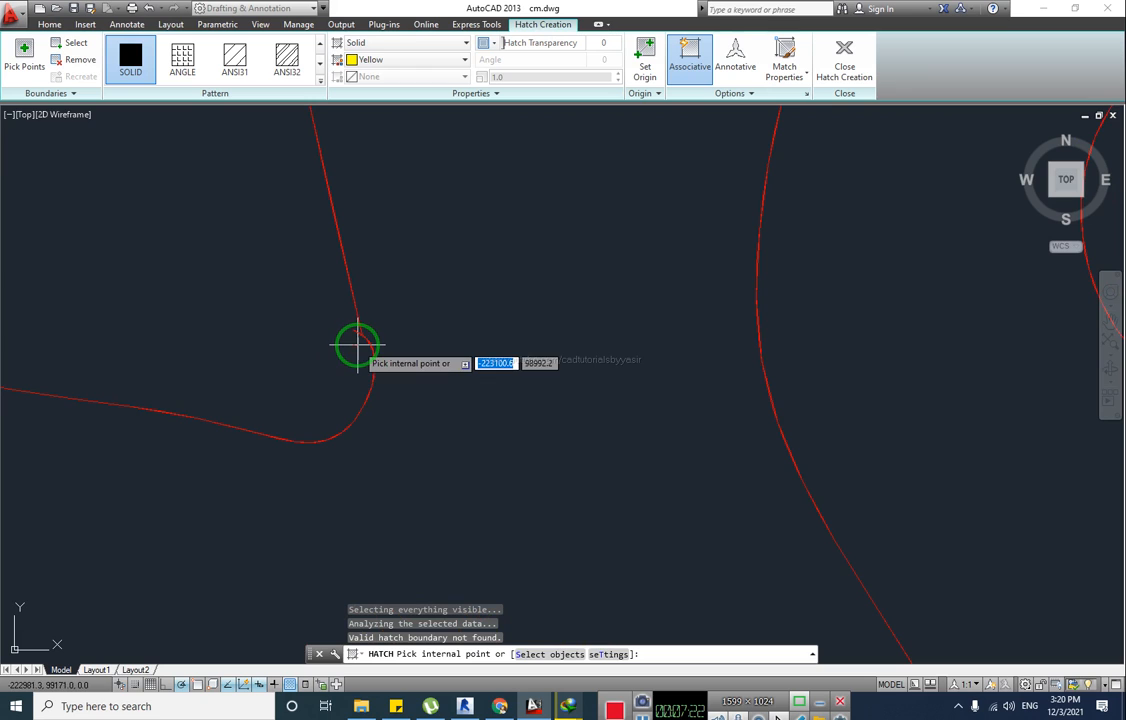
key(Return)
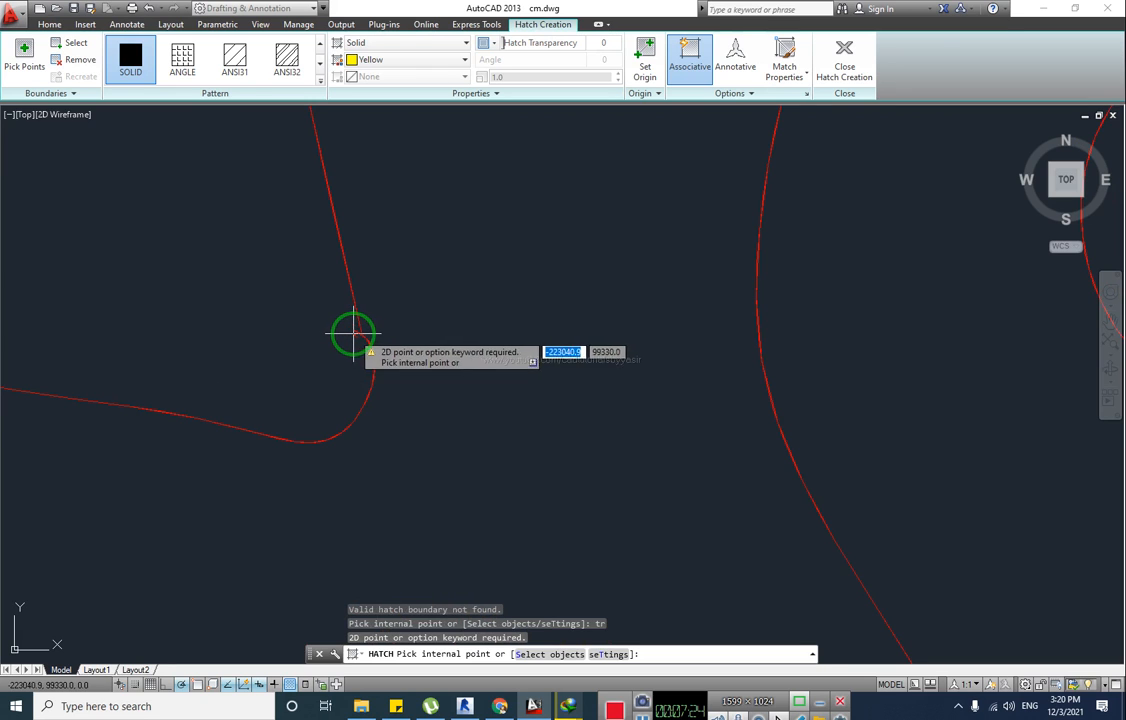
key(Return)
key(Escape)
key(Escape)
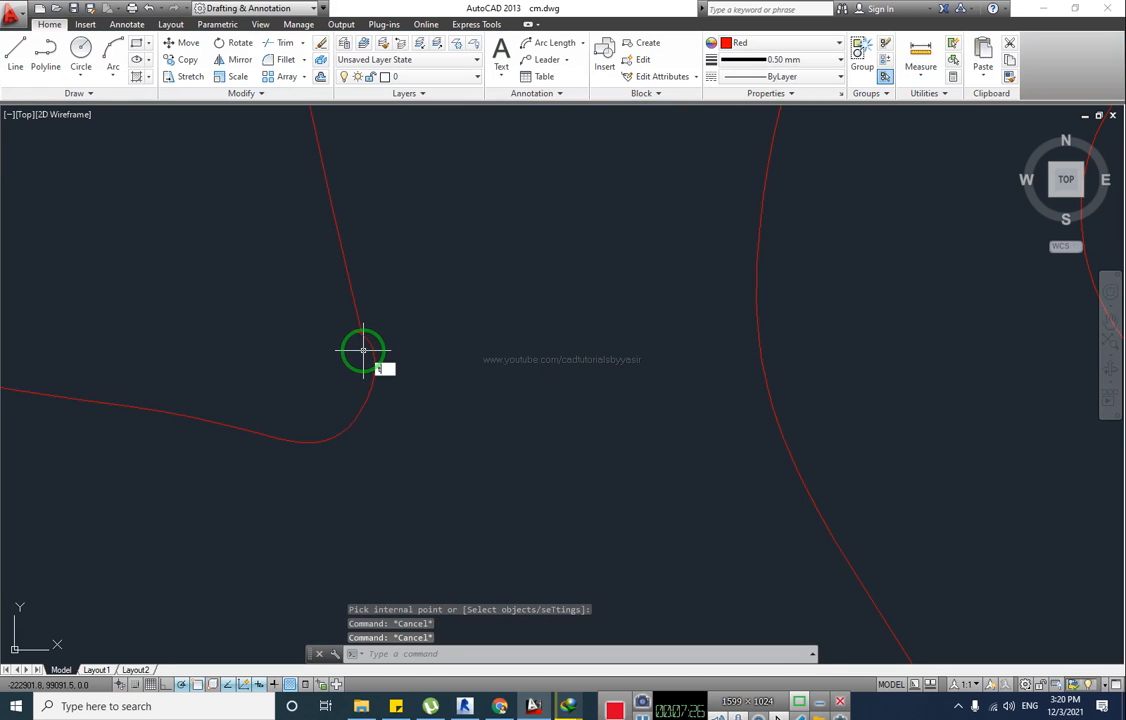
Try to trim the spline end overhanging the inner tip of the upper-left leaf, using all objects as cutting edges
text(tr)
key(Return)
key(Return)
click(354, 333)
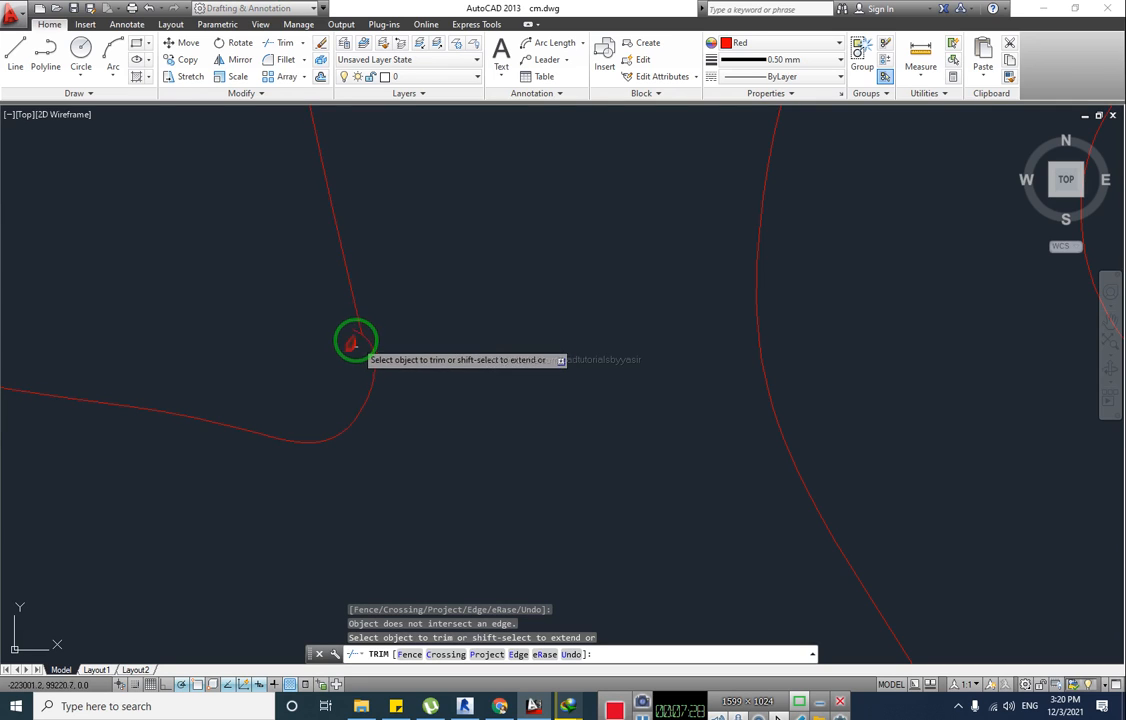
scroll(356, 330, up, 3)
key(Escape)
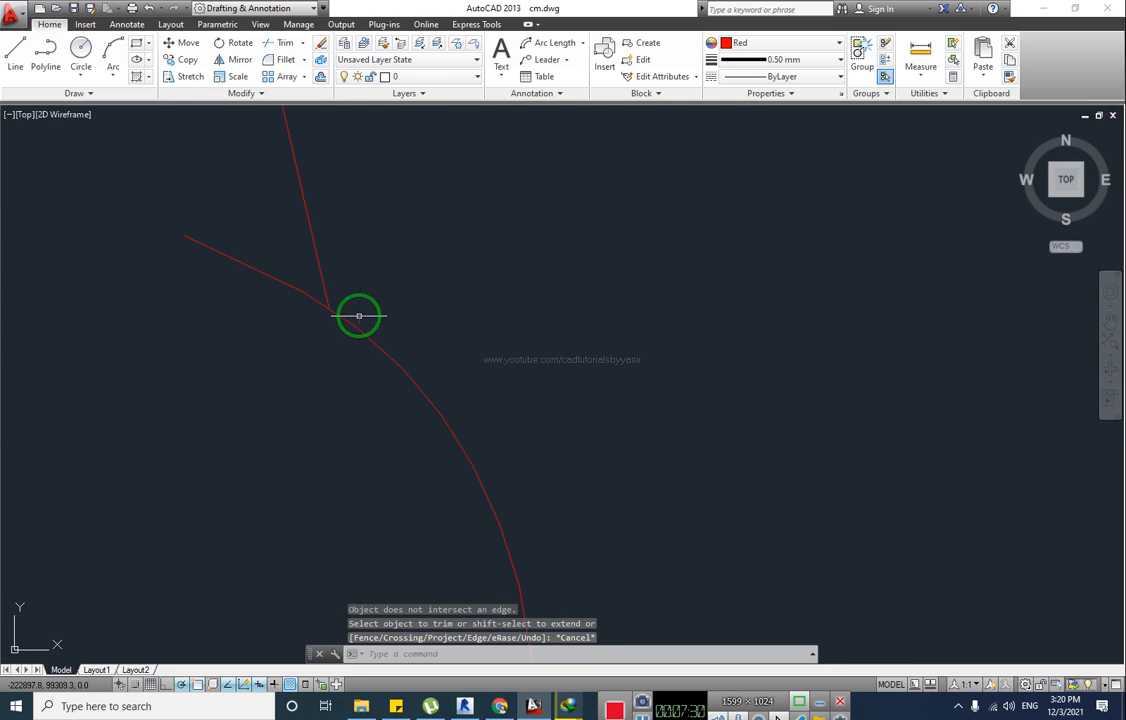
Try to extend the leaf's straight edge to the curved end at its inner tip, using all objects as boundaries
text(ex)
key(Return)
key(Return)
click(319, 259)
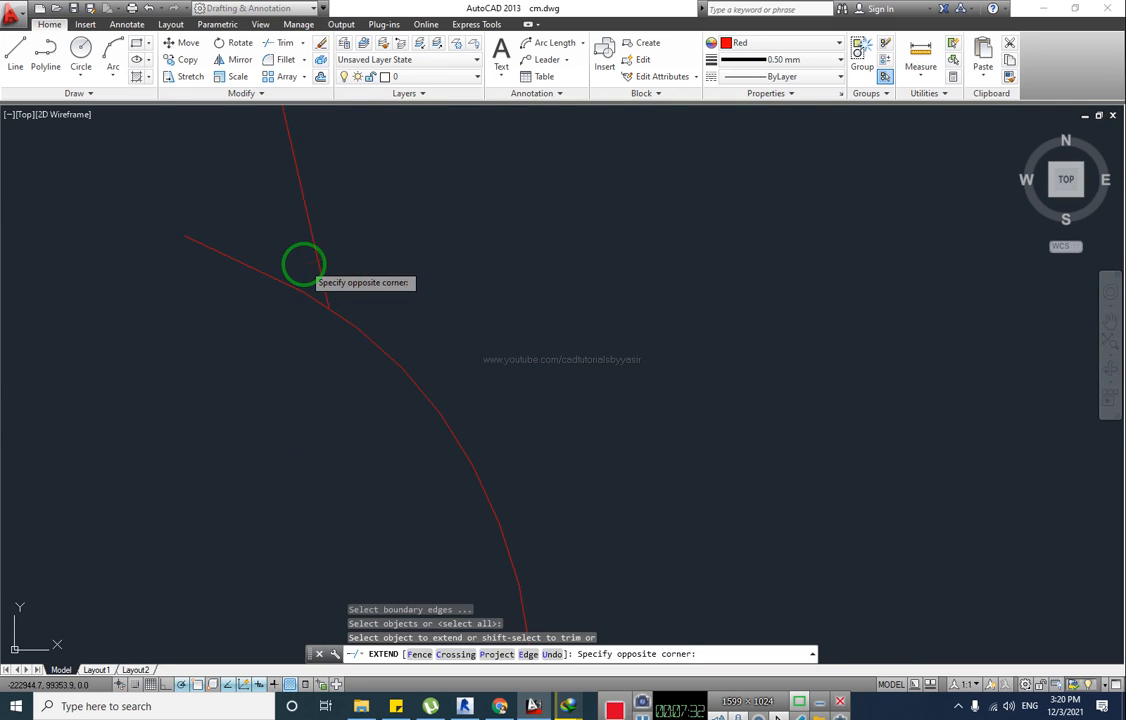
click(327, 337)
key(Escape)
Retry trimming the overhanging spline end at the leaf's tip, then select the outline to check its extent
text(tr)
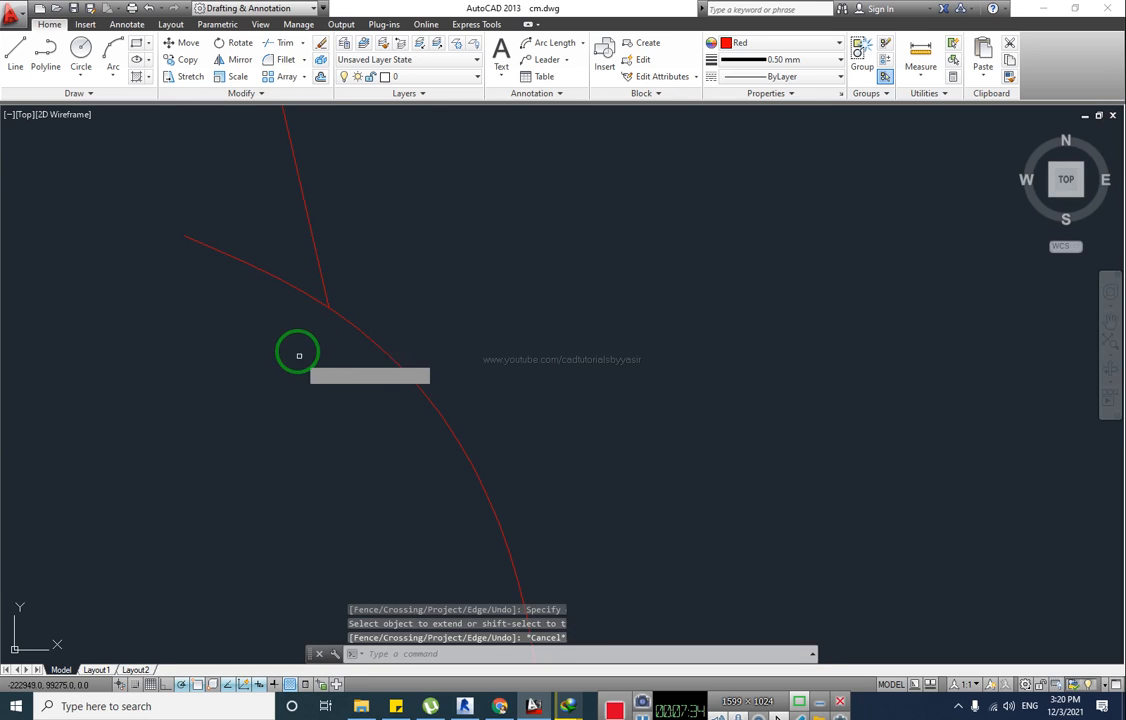
key(Return)
key(Return)
click(297, 293)
click(303, 292)
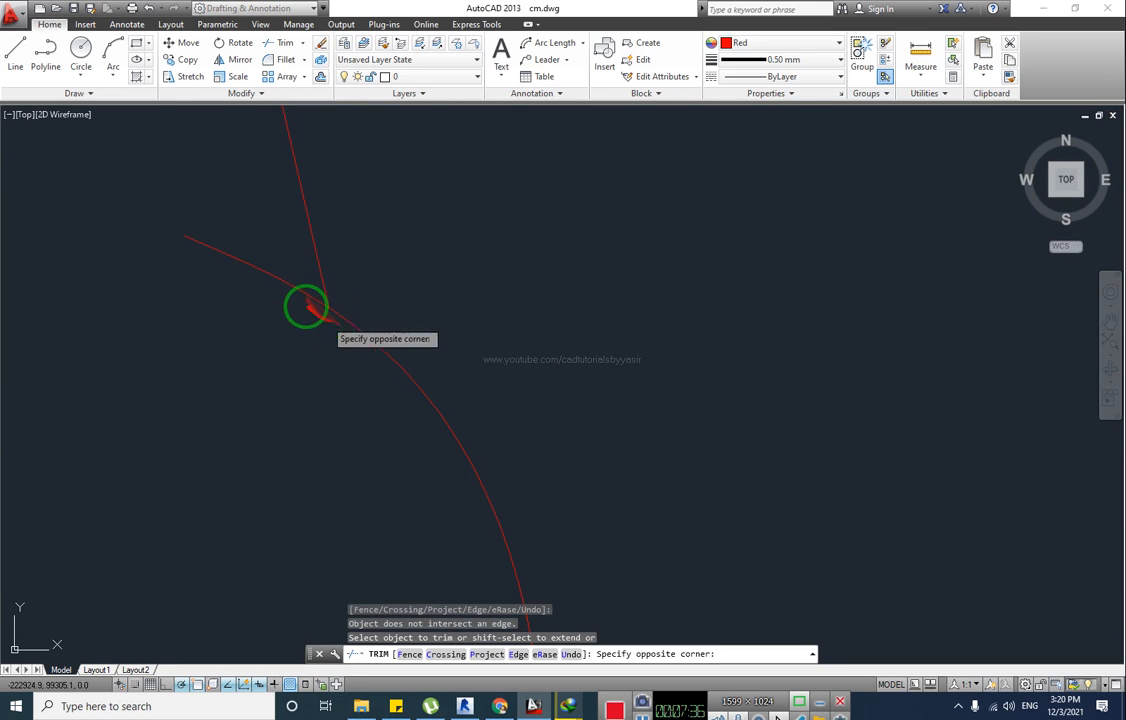
key(Escape)
click(301, 289)
scroll(295, 330, down, 2)
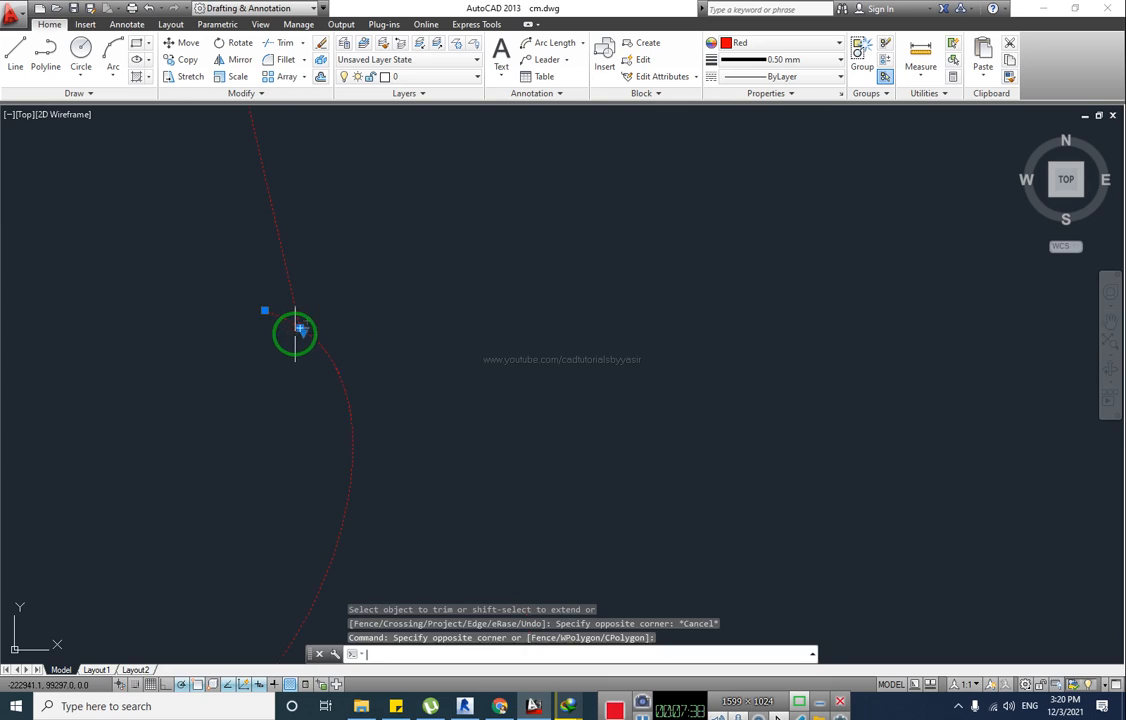
key(Escape)
scroll(300, 335, up, 2)
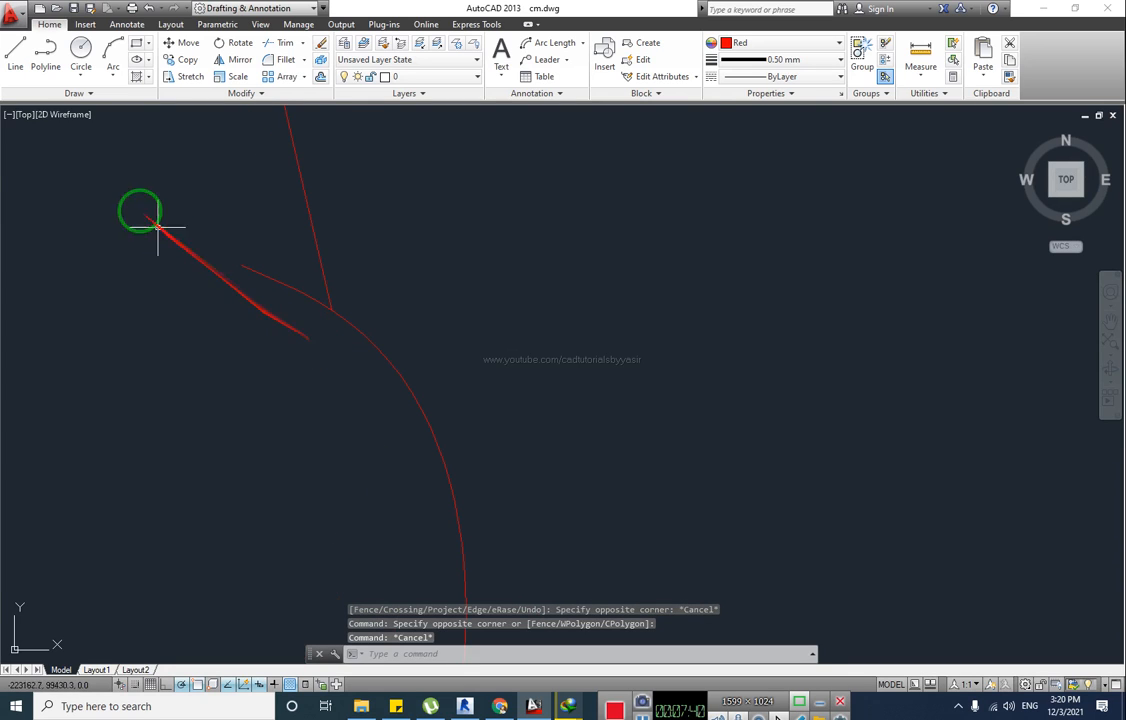
Break the upper-left leaf's spline at a single point beside the crossing at its inner tip
click(90, 95)
click(243, 94)
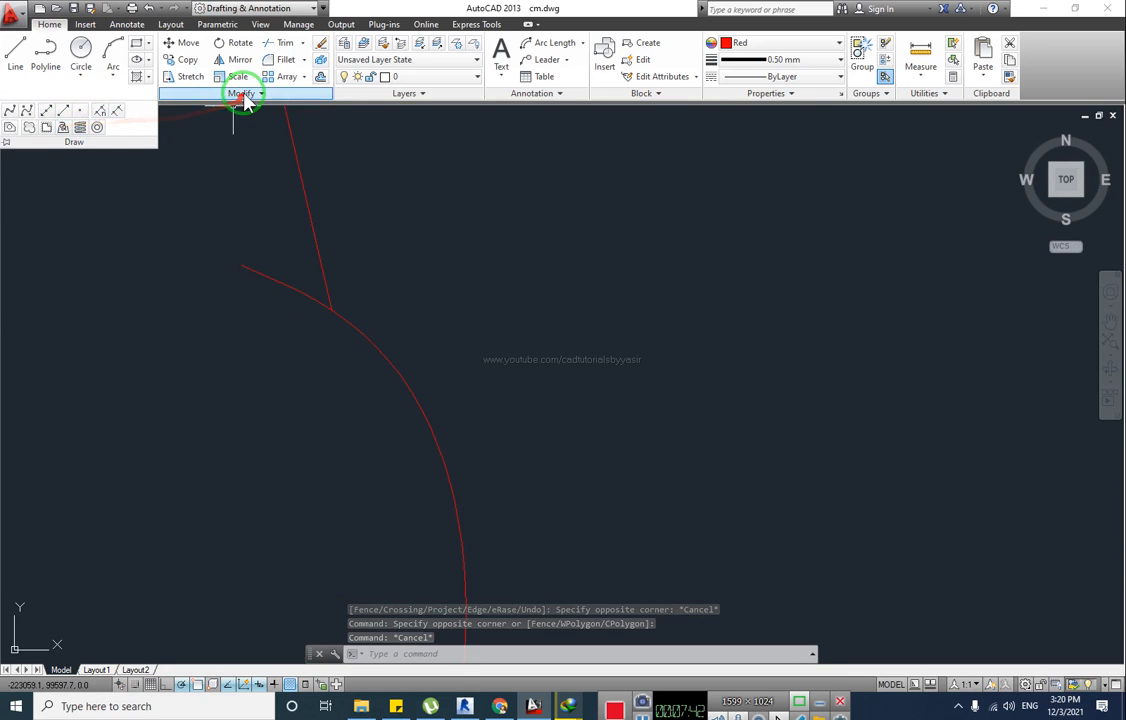
click(203, 130)
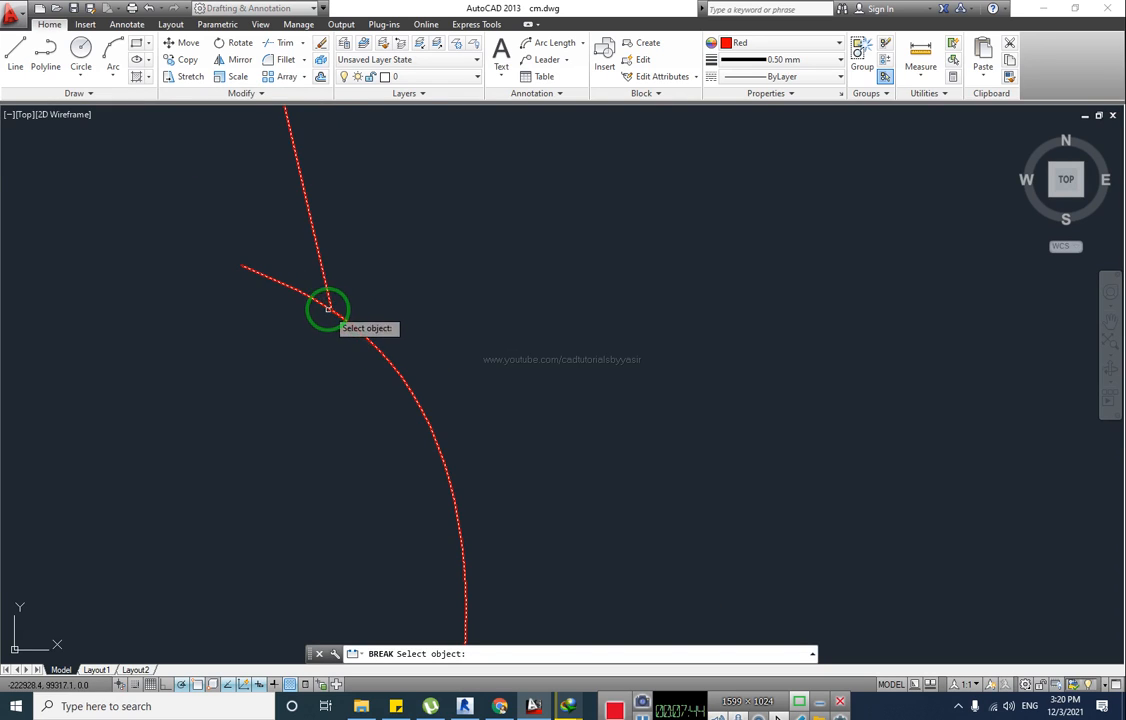
click(318, 302)
text(f)
key(Return)
click(322, 304)
text(@)
key(Return)
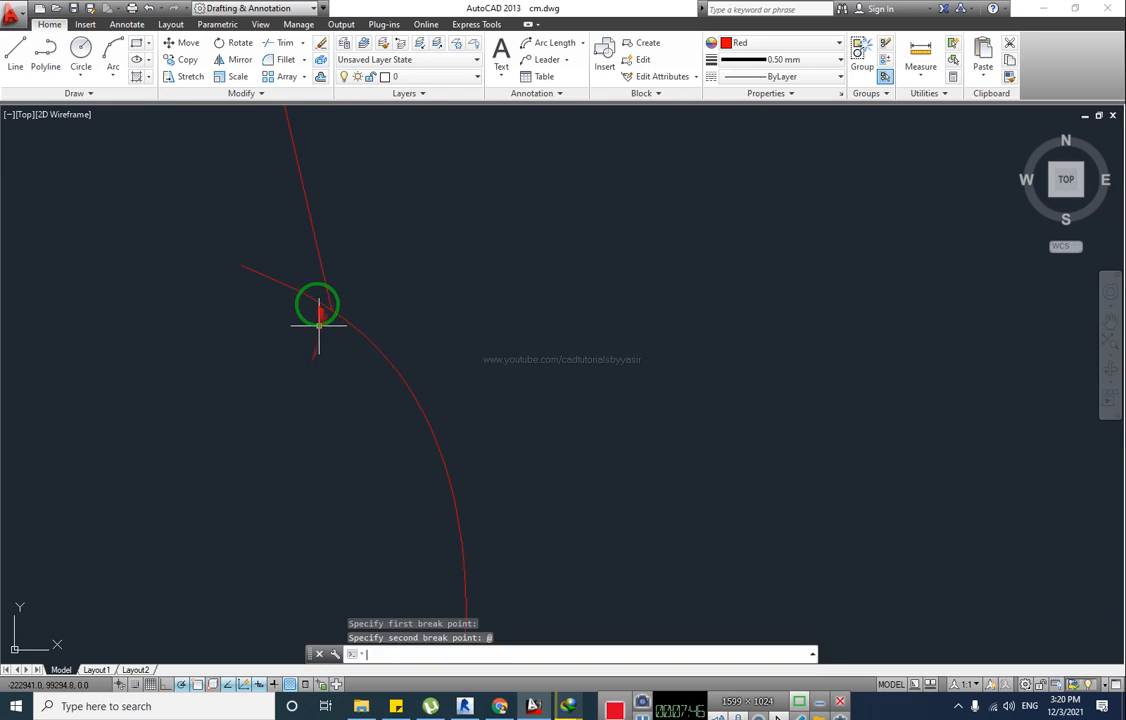
key(Escape)
Start another yellow solid hatch and fill the outer crescent below the upper-left leaf and the upper-right leaf cutout
scroll(322, 320, down, 6)
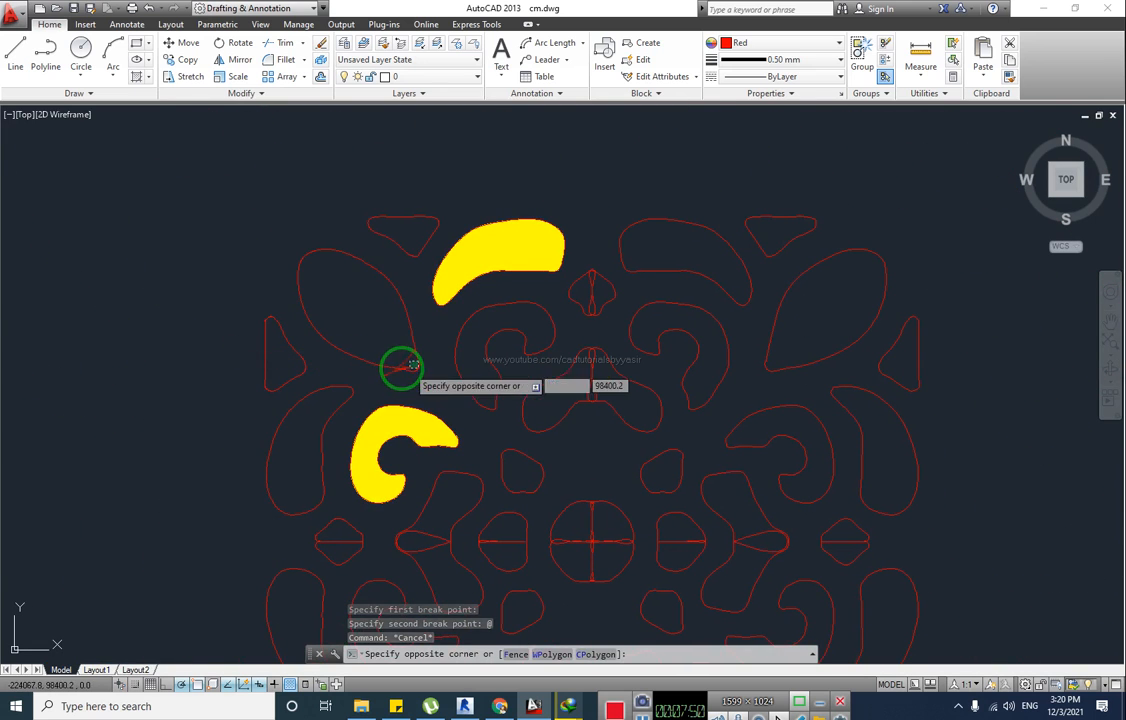
key(Escape)
scroll(380, 358, up, 2)
scroll(390, 310, down, 4)
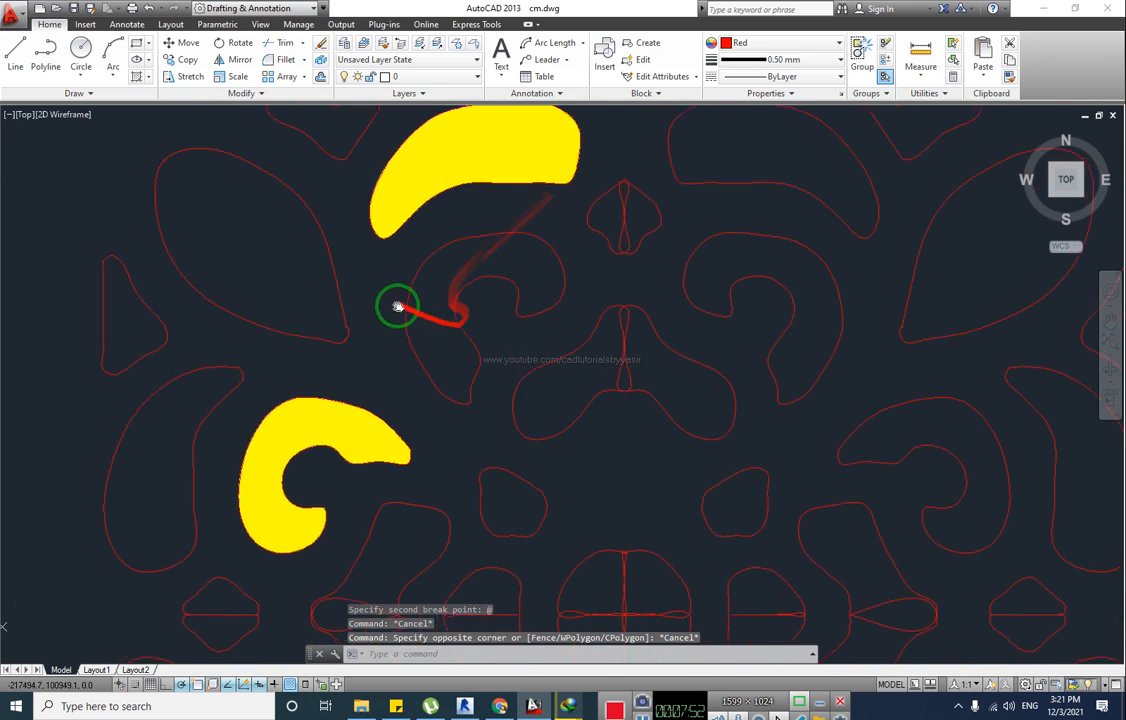
text(h)
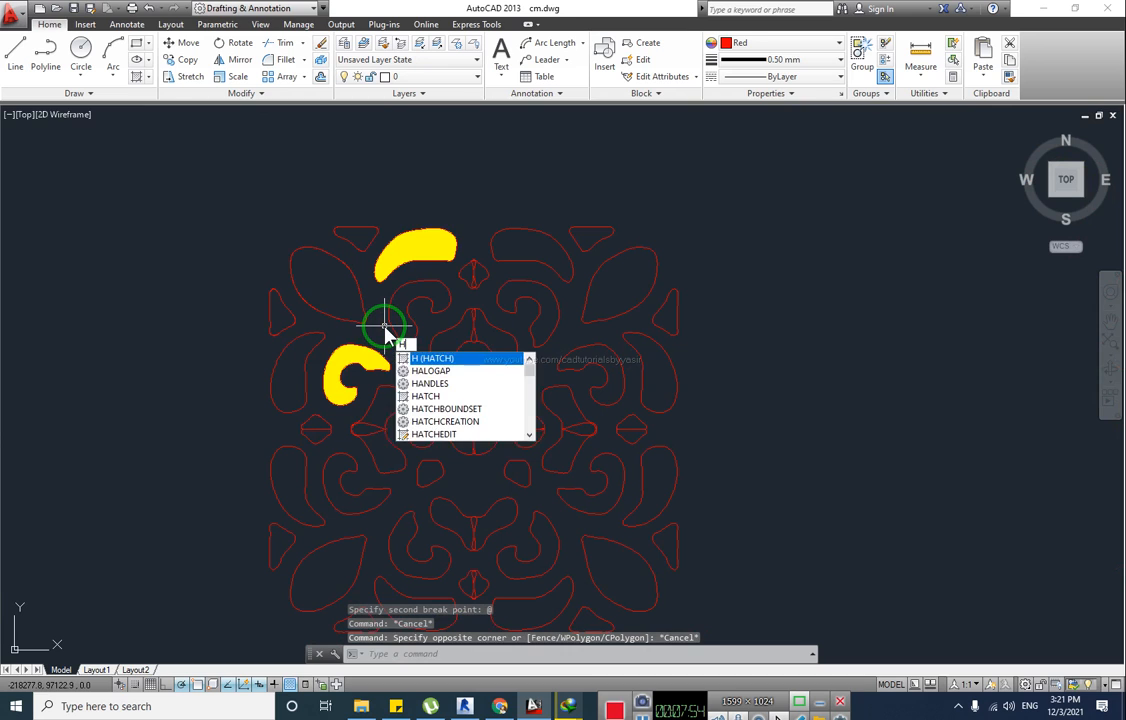
key(Return)
click(288, 370)
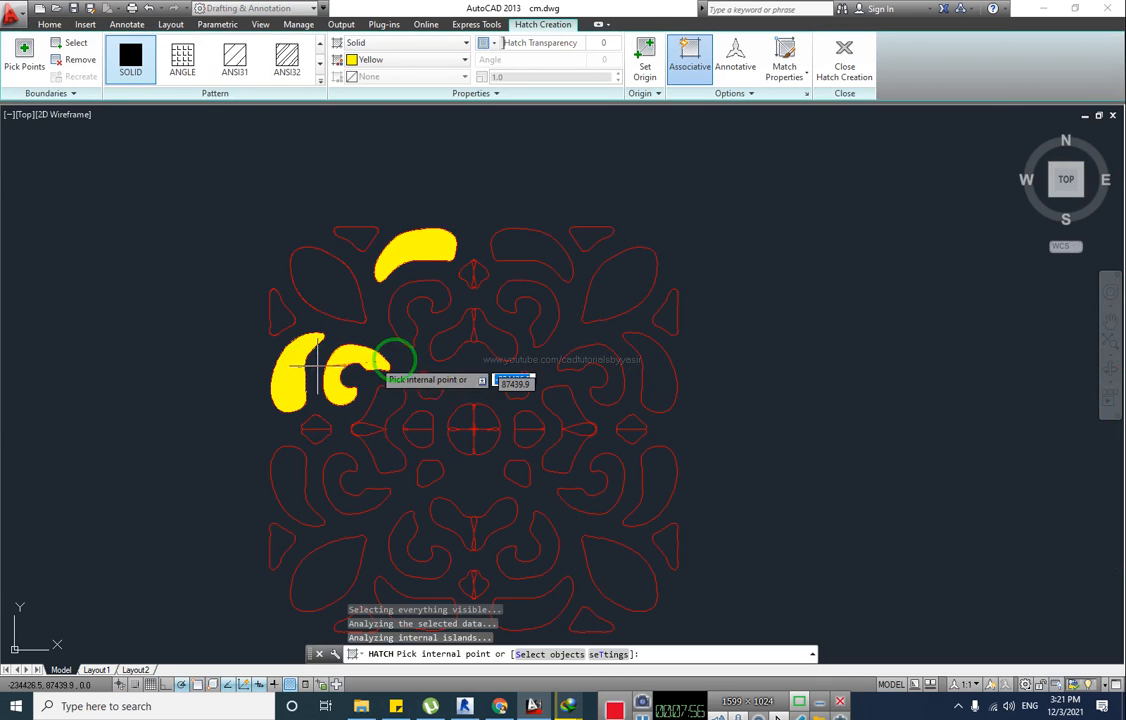
click(616, 284)
middle_drag(548, 377, 448, 275)
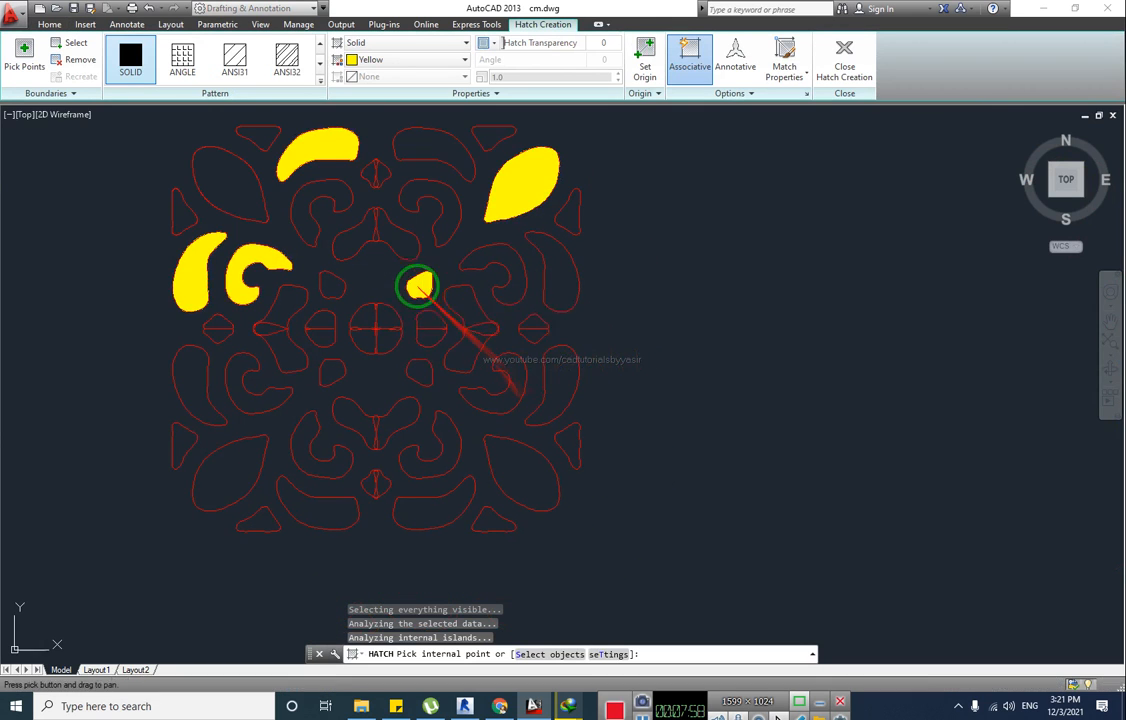